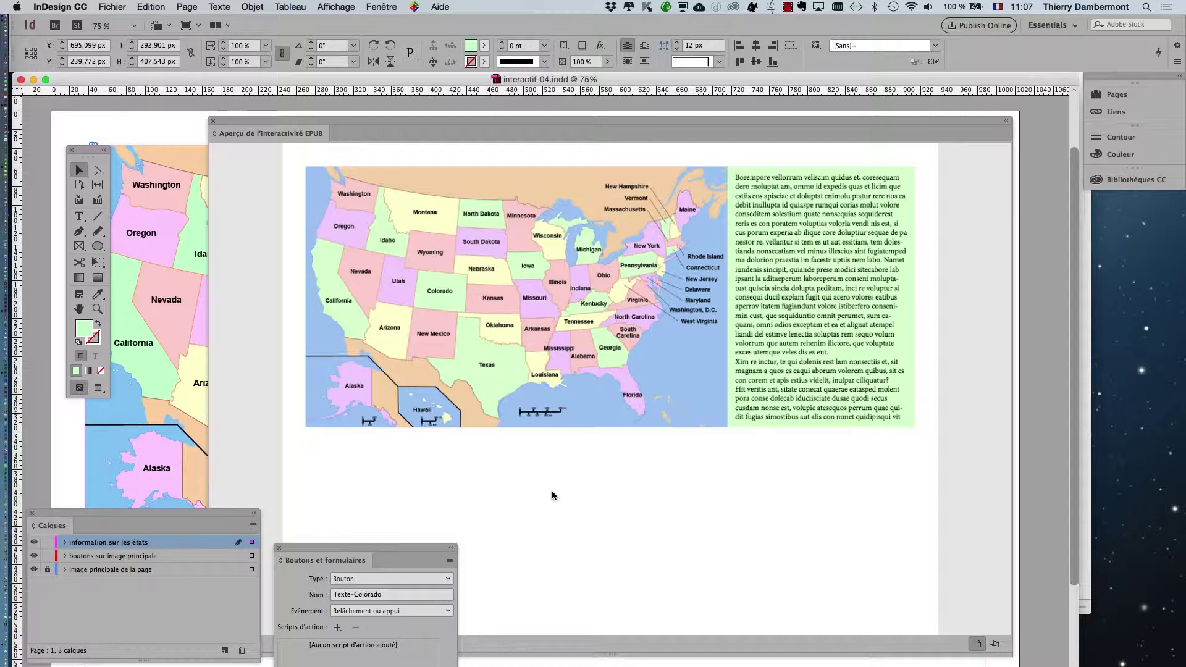
Step: Close the EPUB interactivity preview and switch to the USA map open in Illustrator
click(543, 479)
click(212, 121)
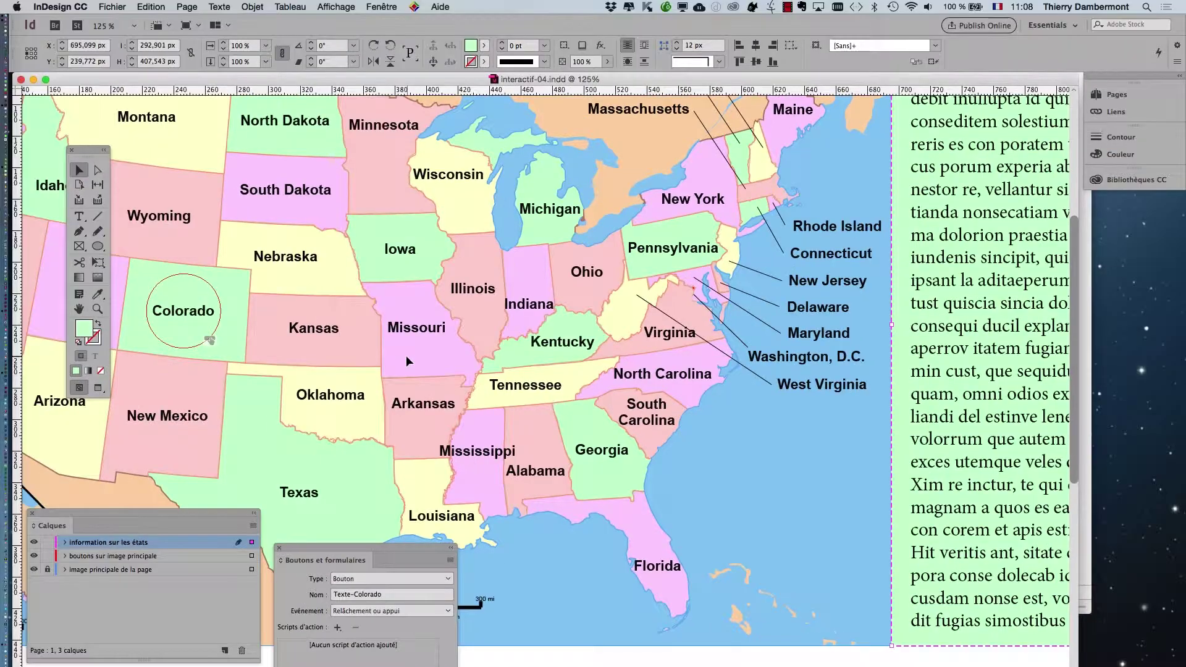
key(super+Tab)
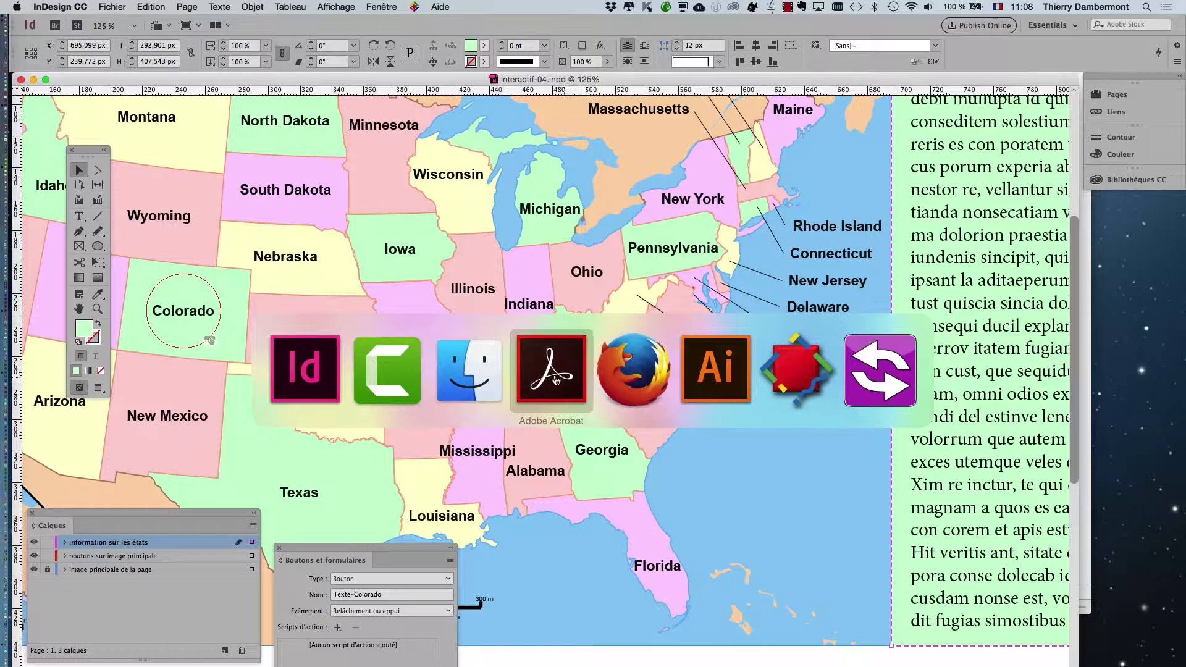
click(705, 378)
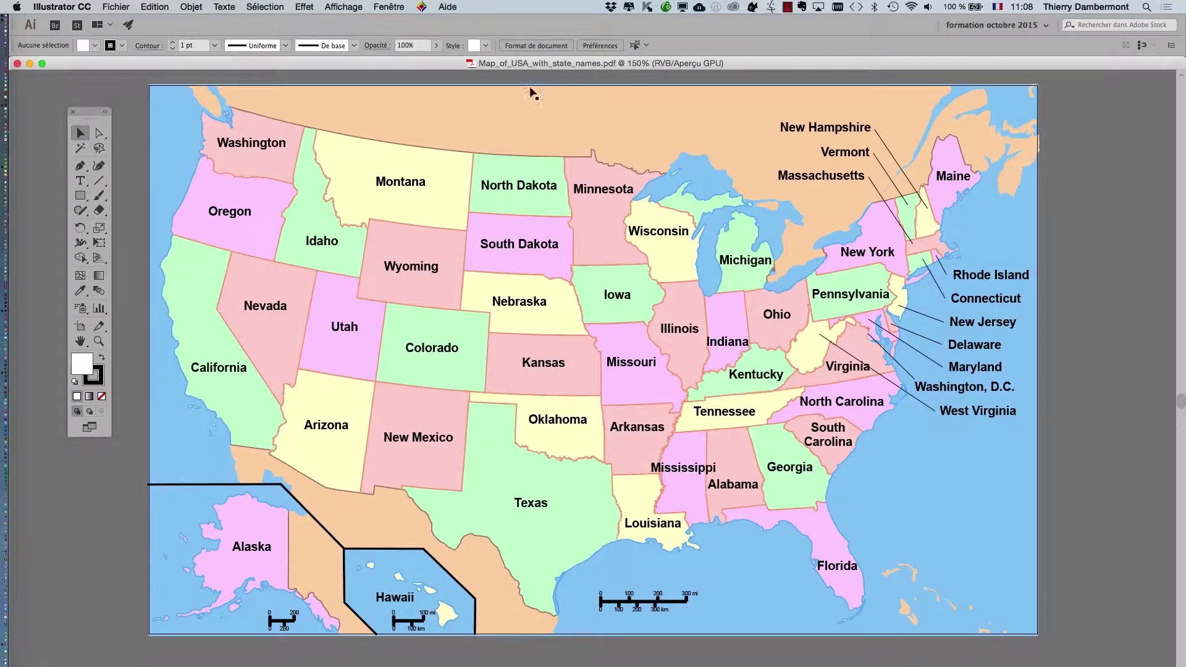
Step: Detach the Direct Selection tool group as a floating panel beside the Tools panel and activate the Group Selection tool
drag(78, 113, 404, 110)
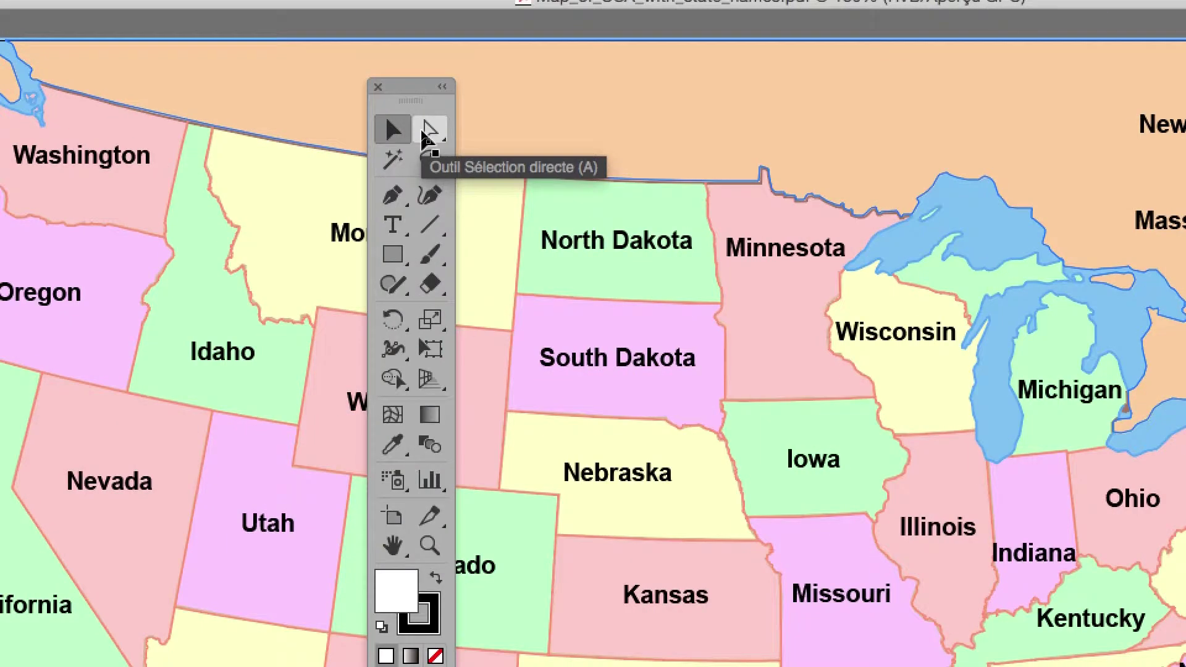
click(422, 134)
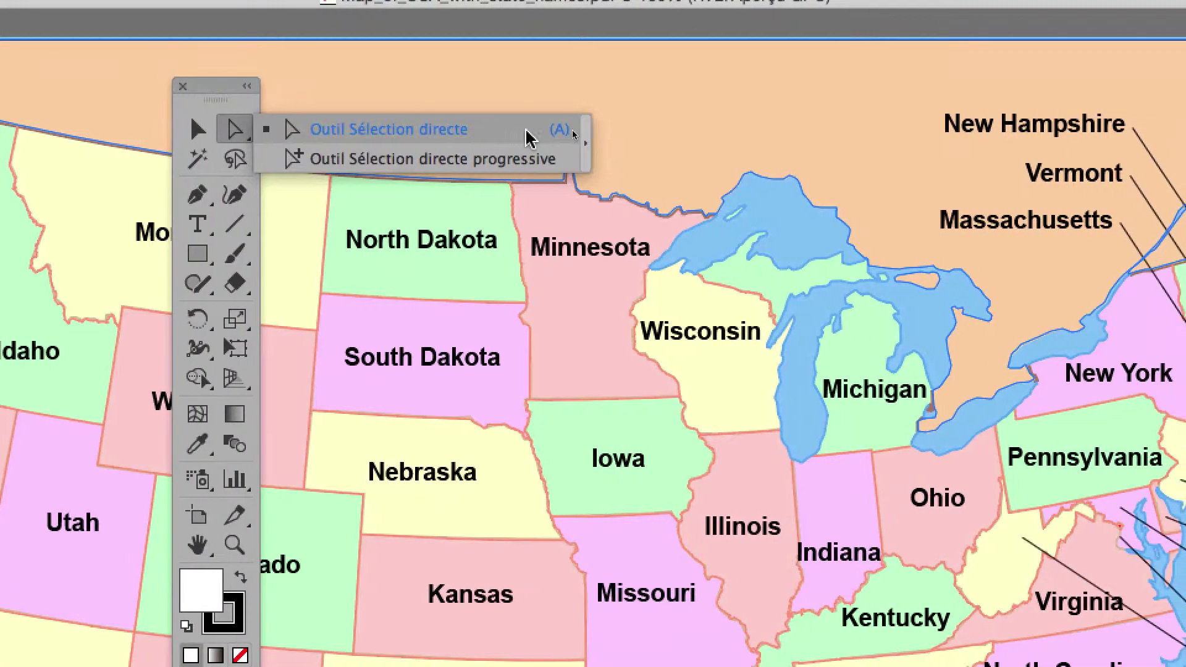
click(584, 139)
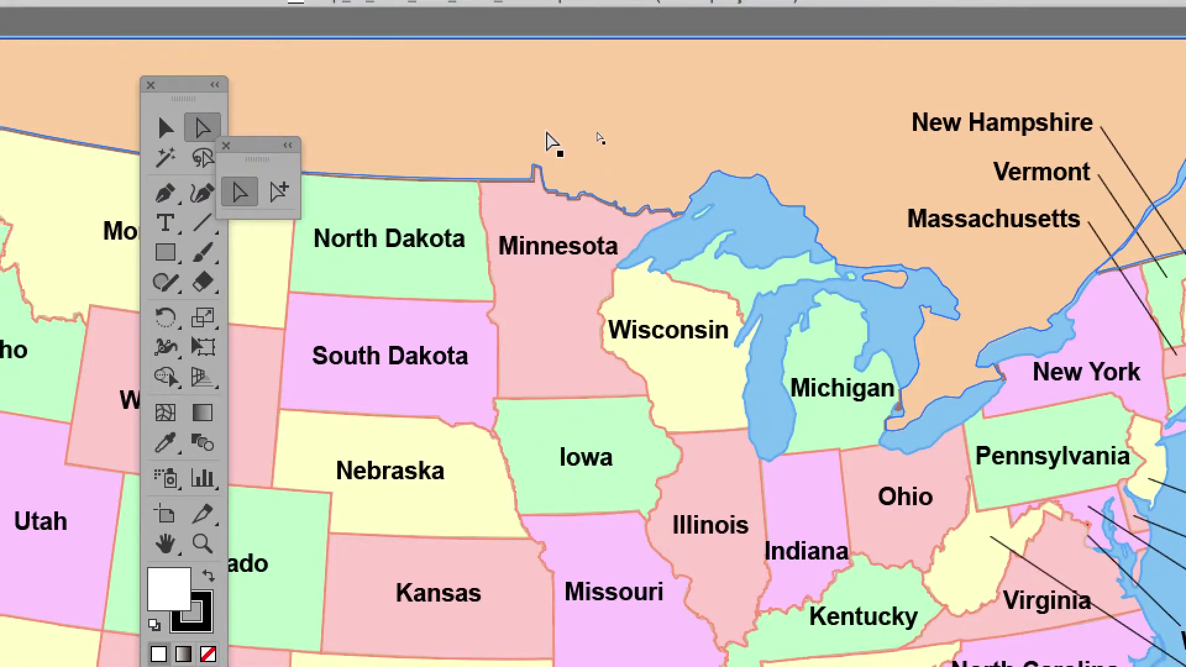
drag(454, 142, 503, 89)
click(507, 130)
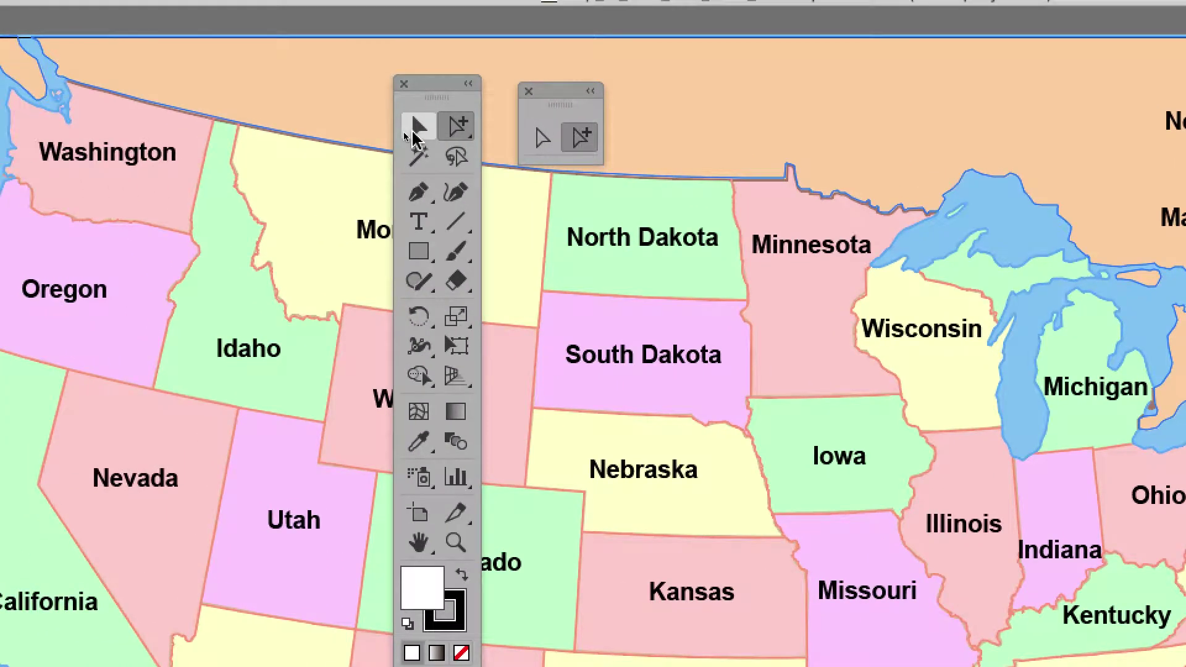
Step: Select the whole group of state shapes by picking Missouri with the Selection tool, and clear the selection
click(413, 138)
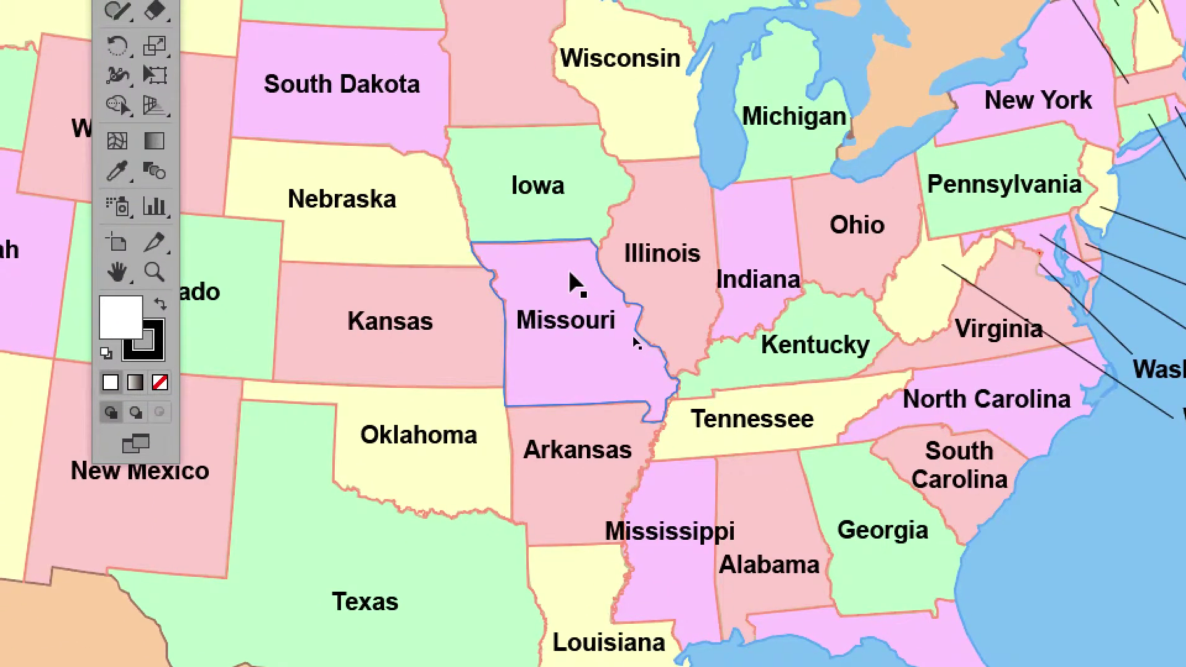
click(563, 266)
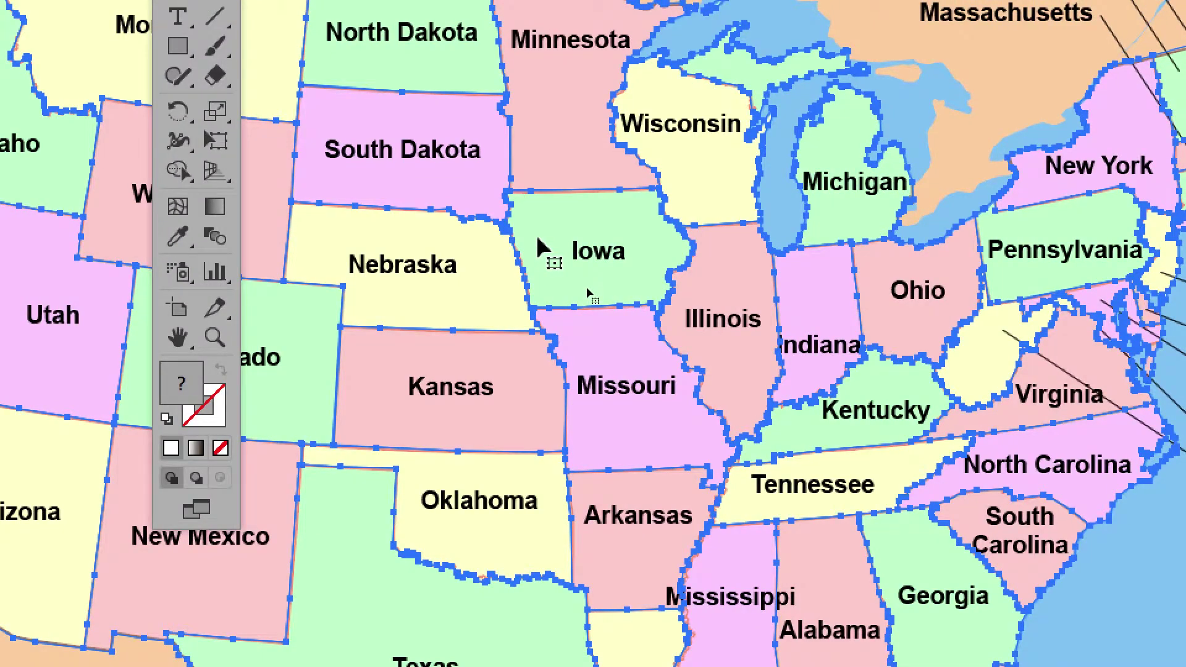
key(ctrl+0)
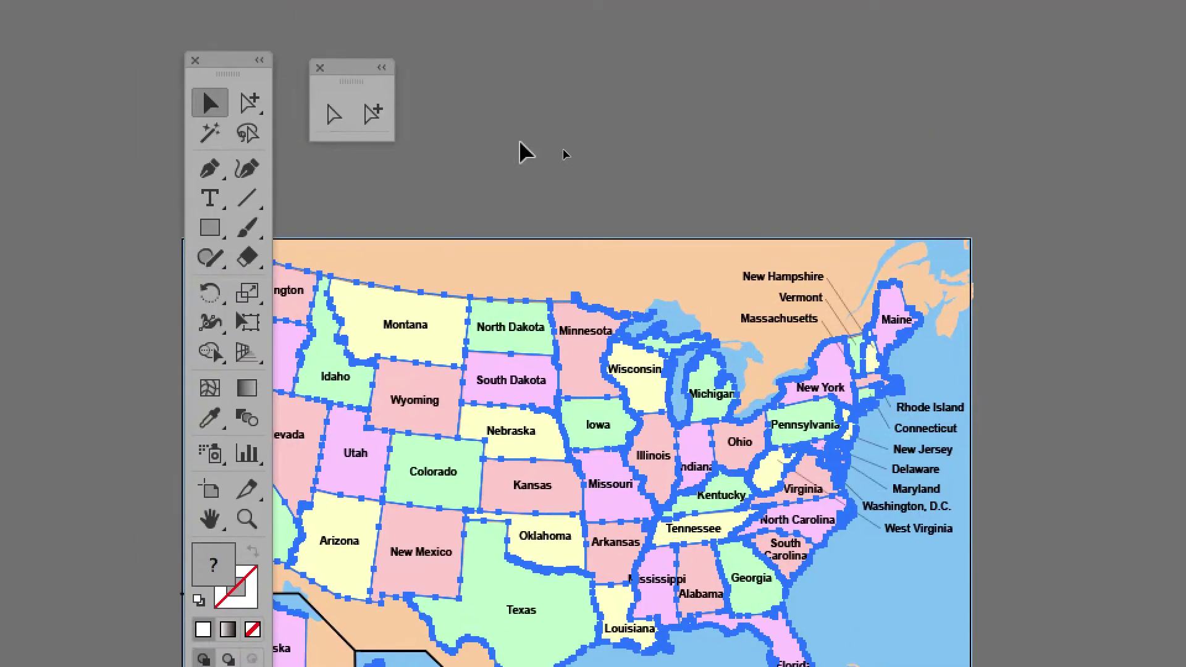
click(522, 152)
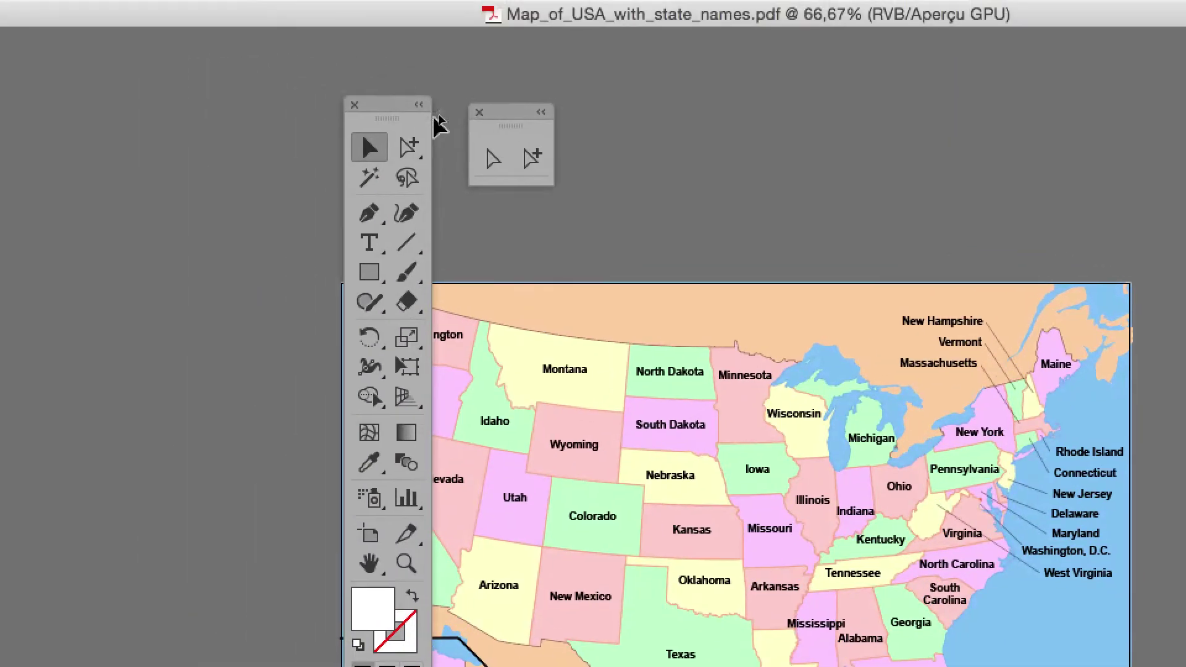
Step: Move the Tools panel clear of the map and review the available Selection commands
drag(407, 111, 152, 112)
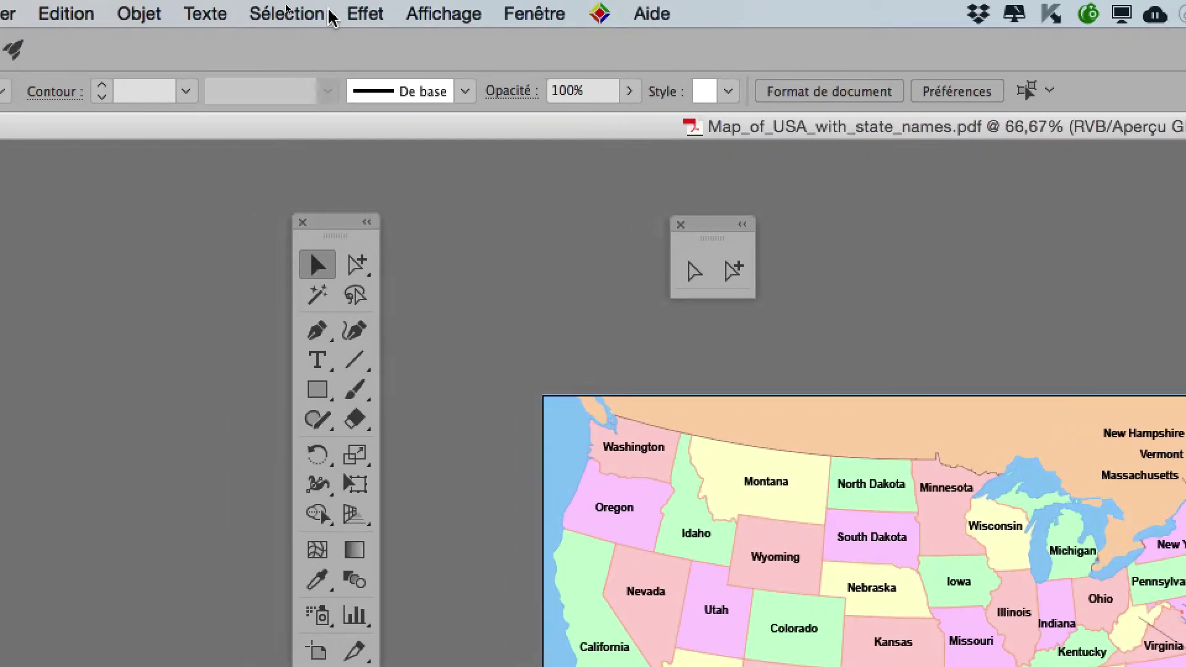
click(327, 14)
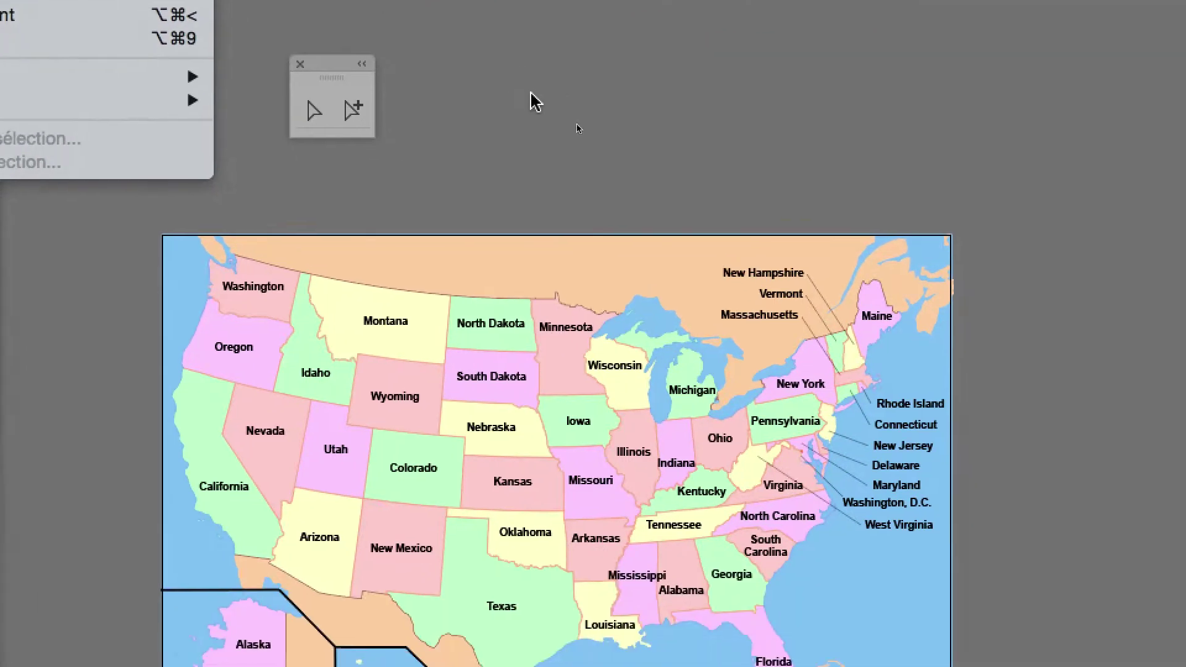
click(787, 239)
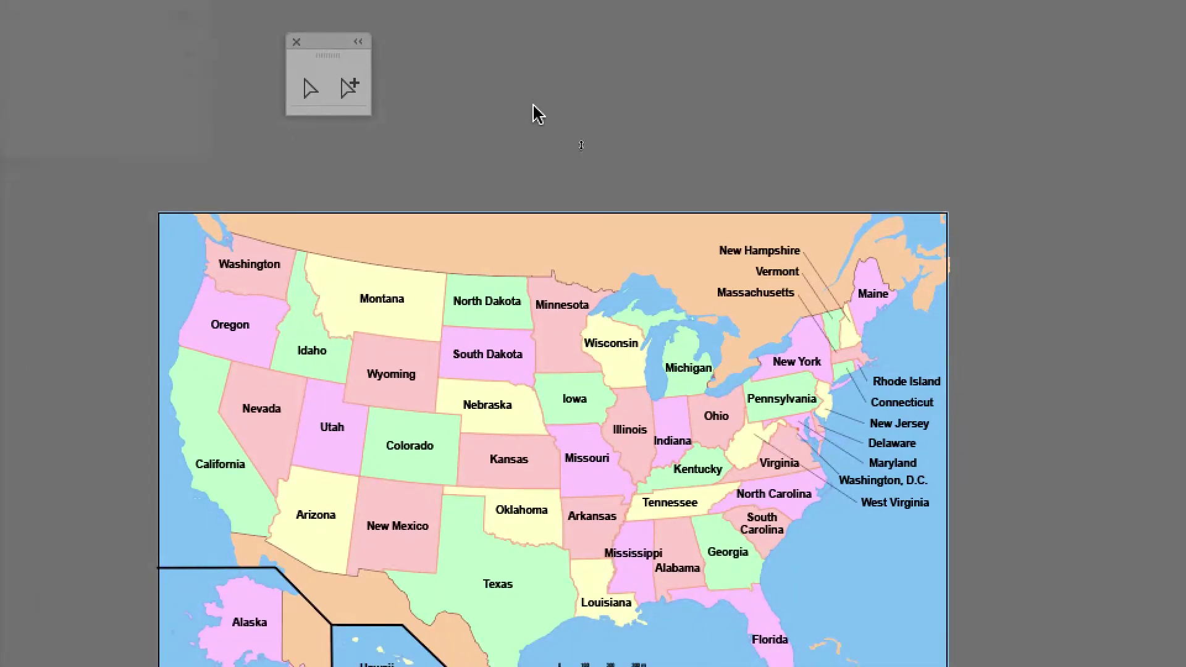
Step: Select only the Missouri shape inside the map group with the Group Selection tool
key(ctrl+plus)
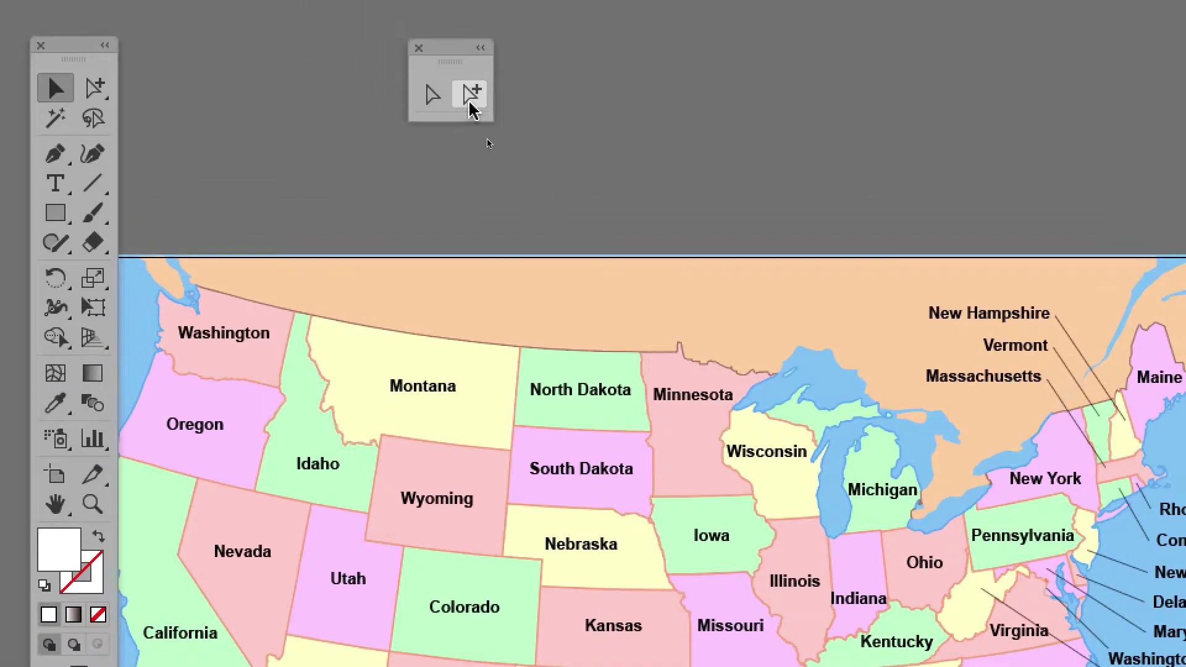
click(378, 23)
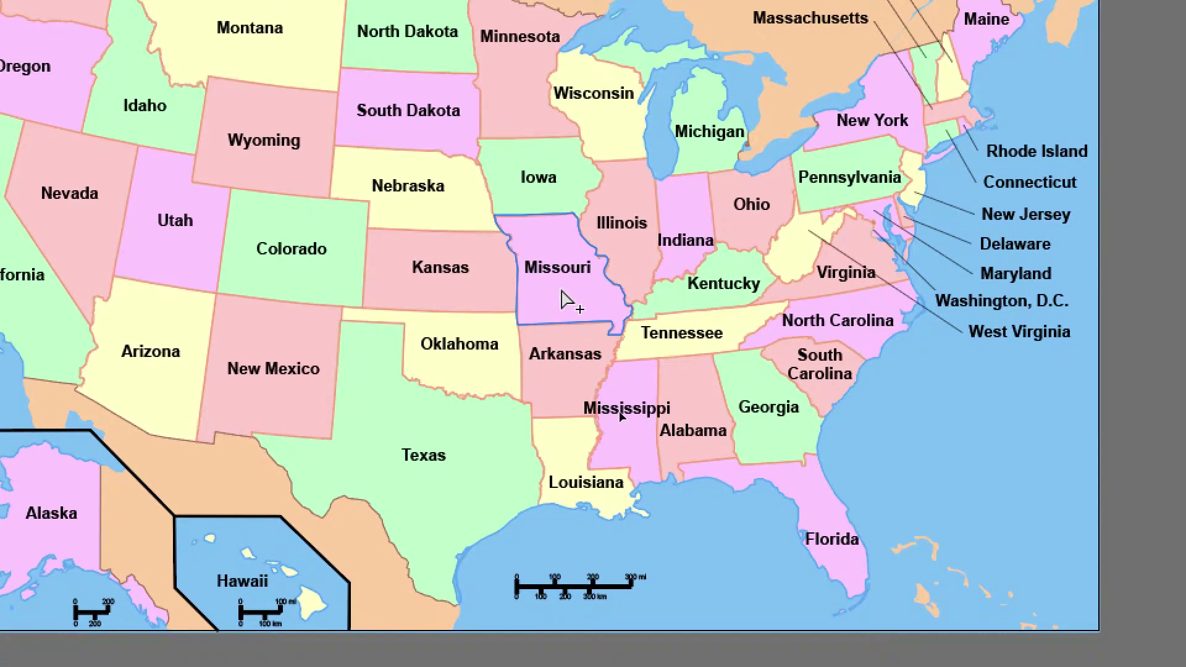
click(734, 662)
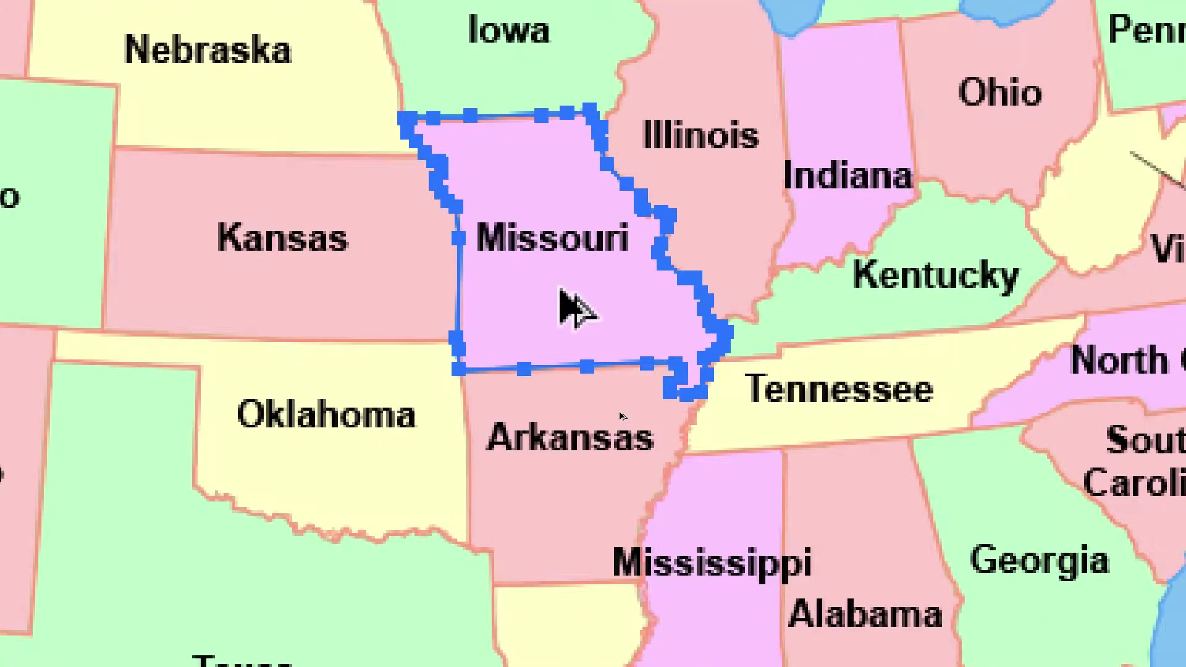
key(a)
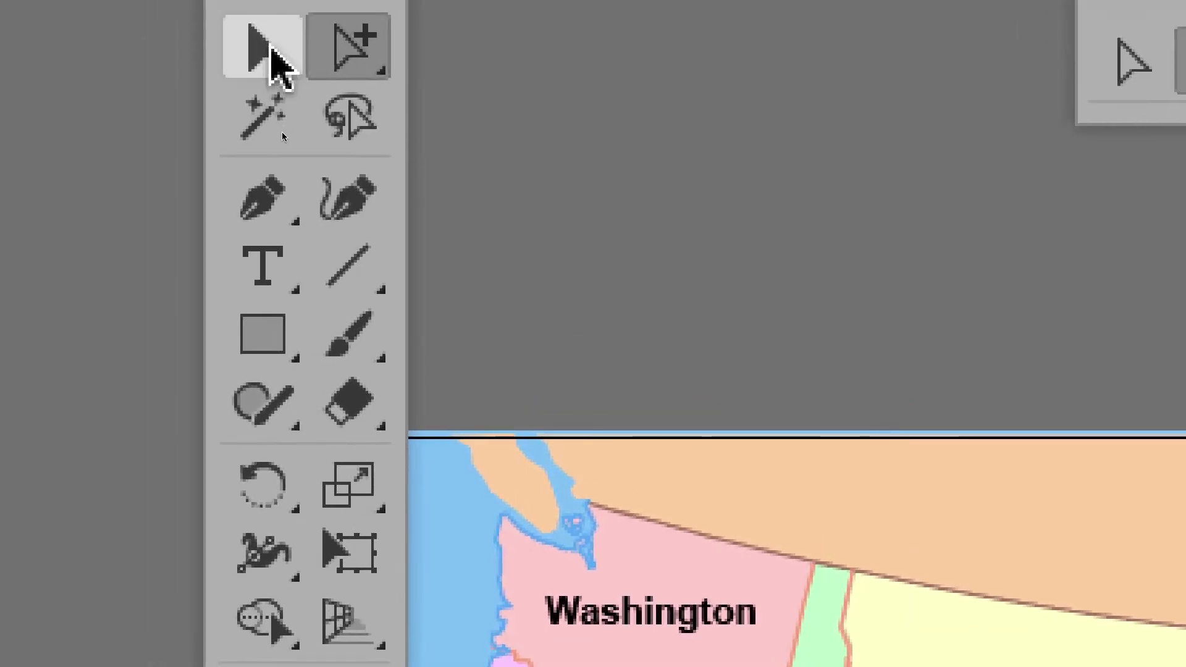
Step: Move the floating selection tools onto the map beside Missouri and select Missouri's filled path with the Direct Selection tool
click(271, 48)
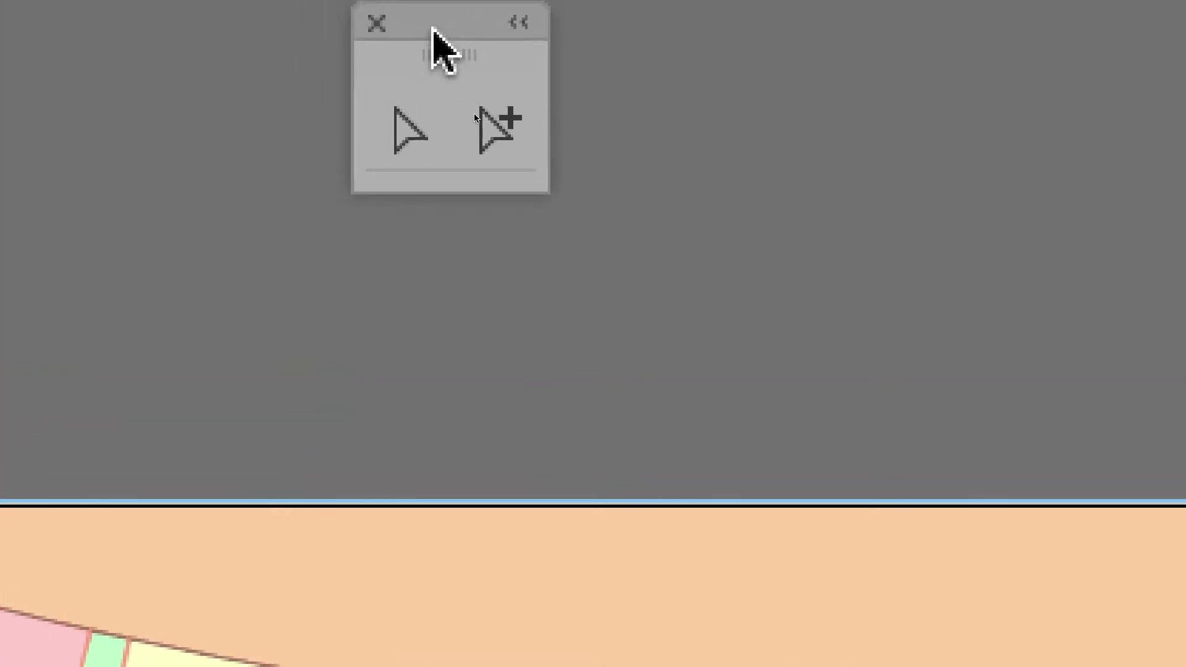
drag(433, 29, 506, 260)
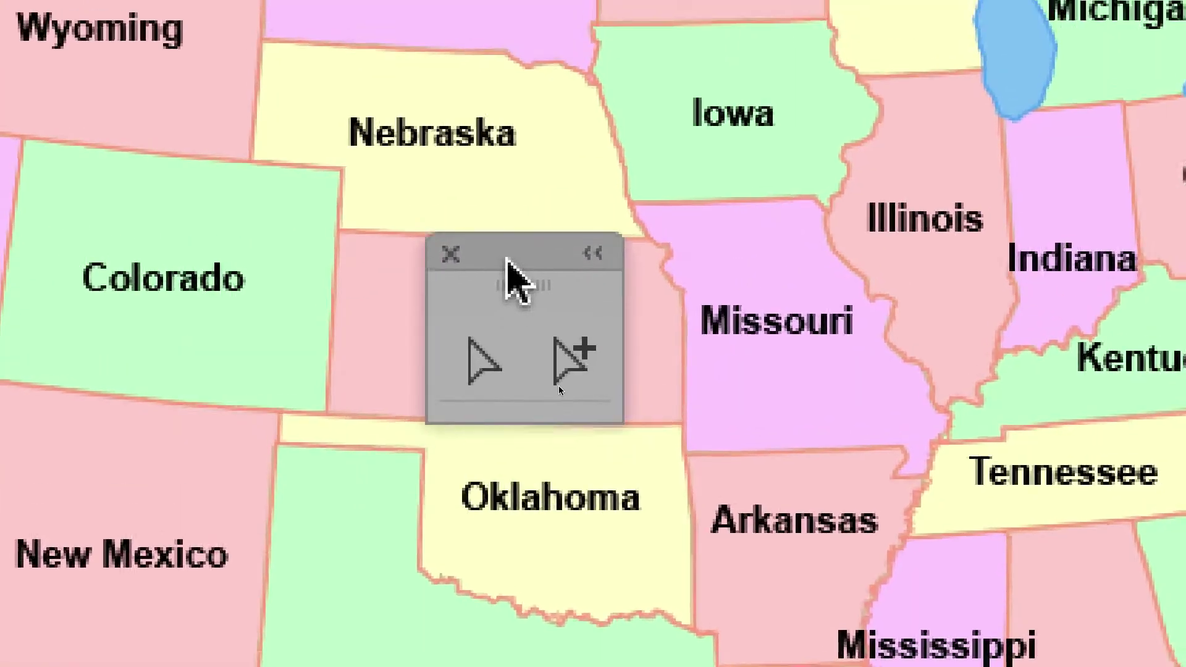
click(485, 361)
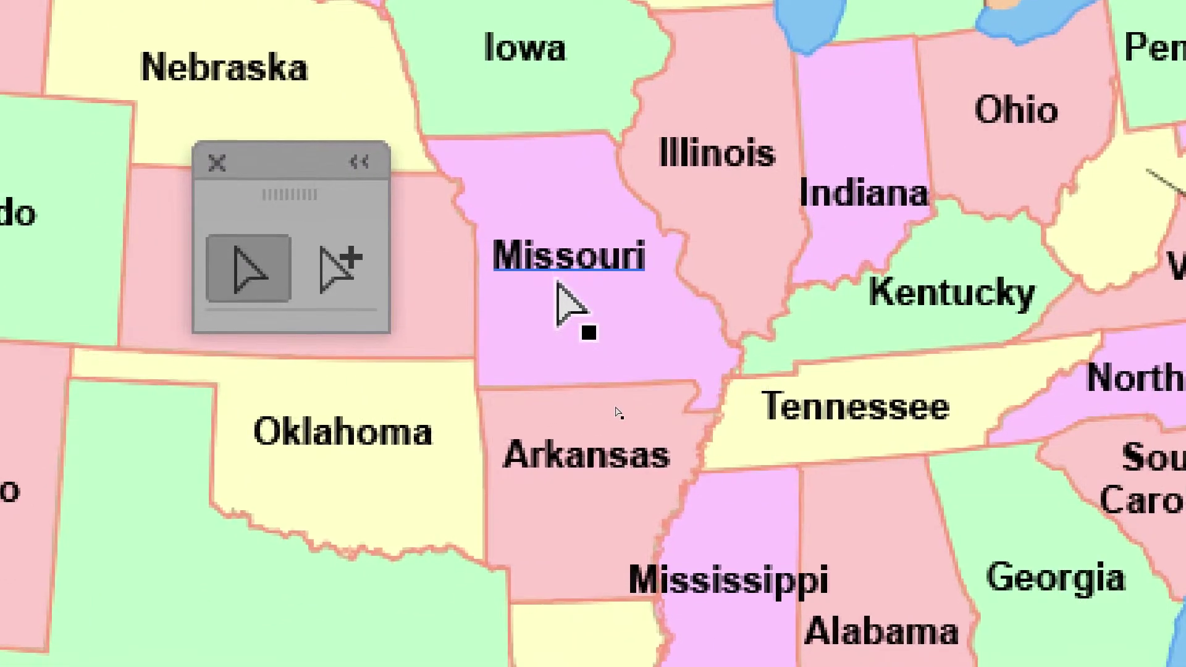
click(557, 284)
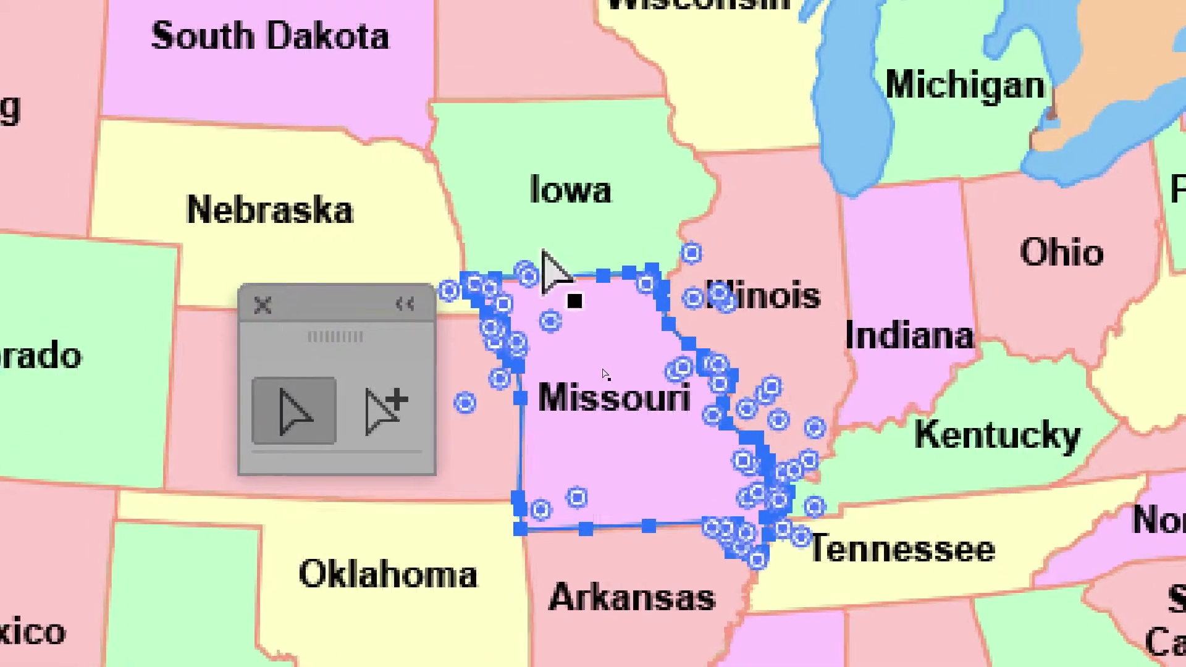
Step: Pick an anchor point at Missouri's northwest corner, select the Iowa path, and reselect the Missouri path with the Direct Selection tool
click(532, 259)
click(525, 339)
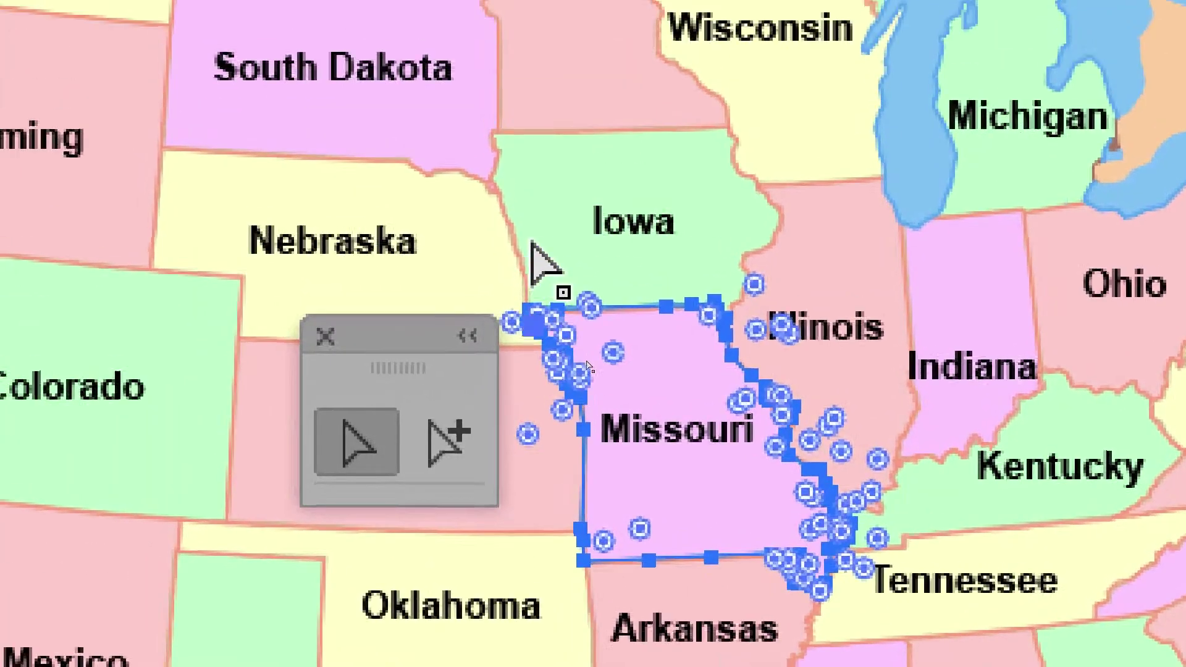
click(544, 264)
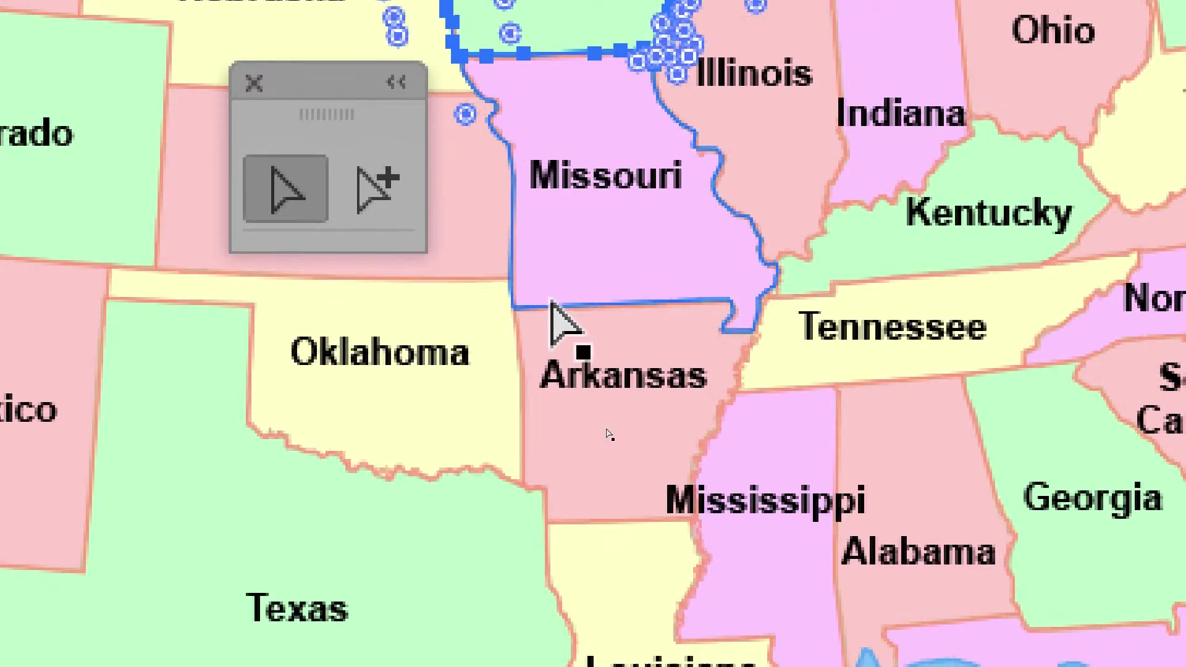
click(556, 323)
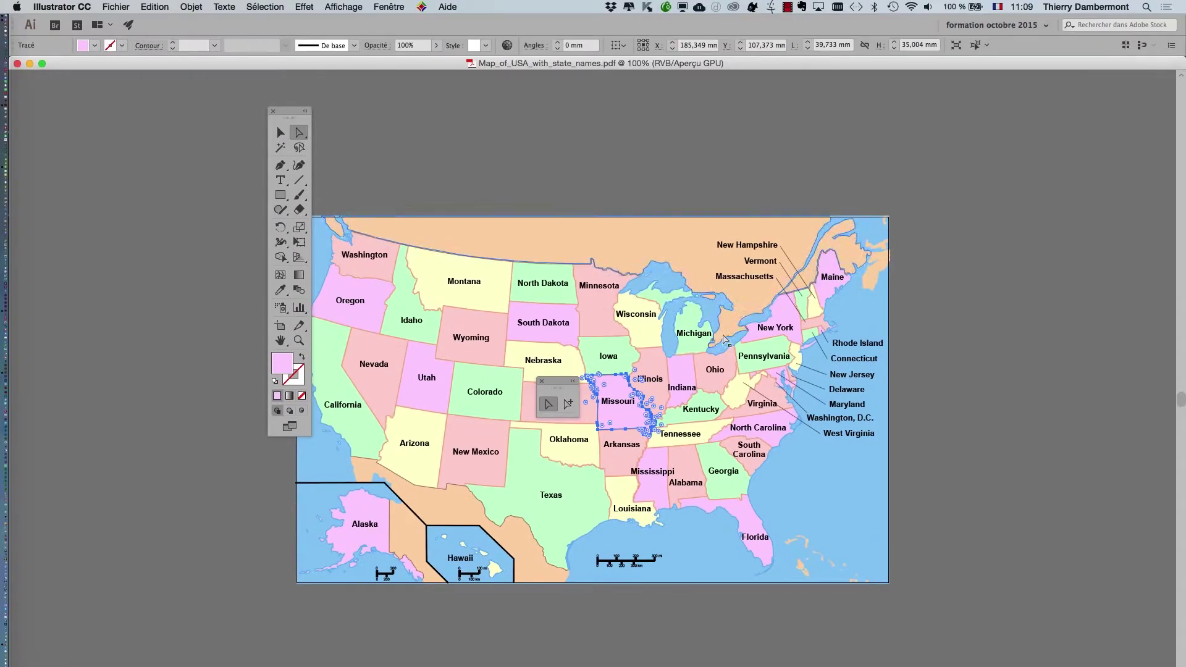
Step: Deselect Missouri and select its separate border lines along Illinois and Iowa with the Direct Selection tool
click(723, 182)
scroll(642, 399, up, 2)
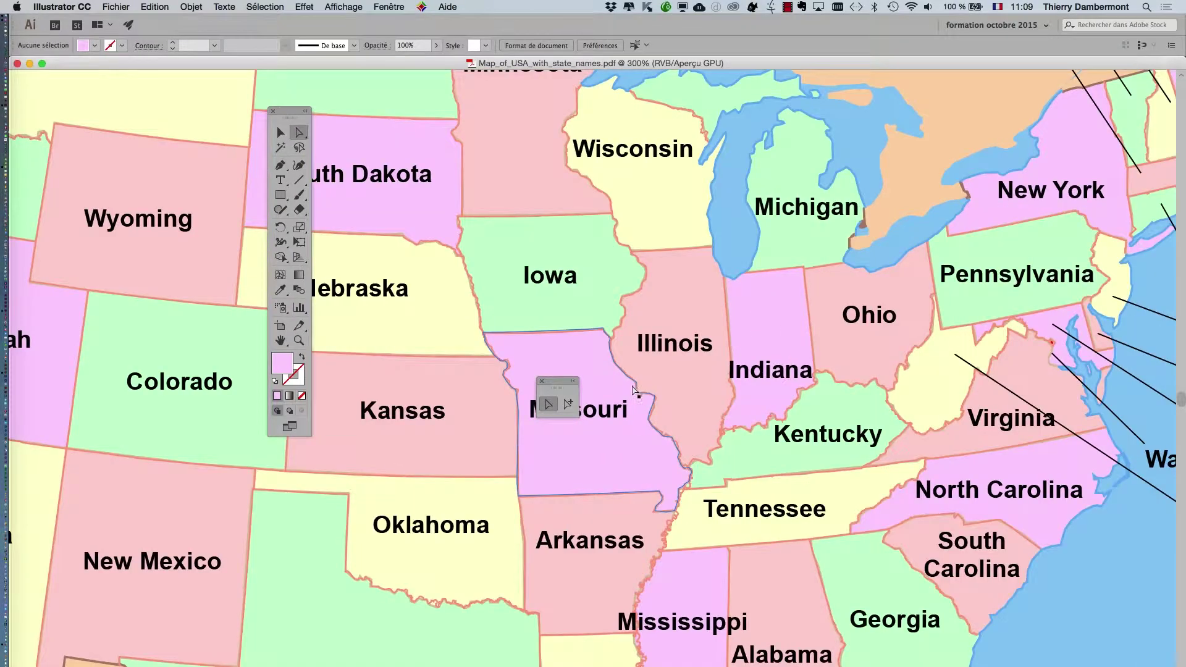
click(635, 386)
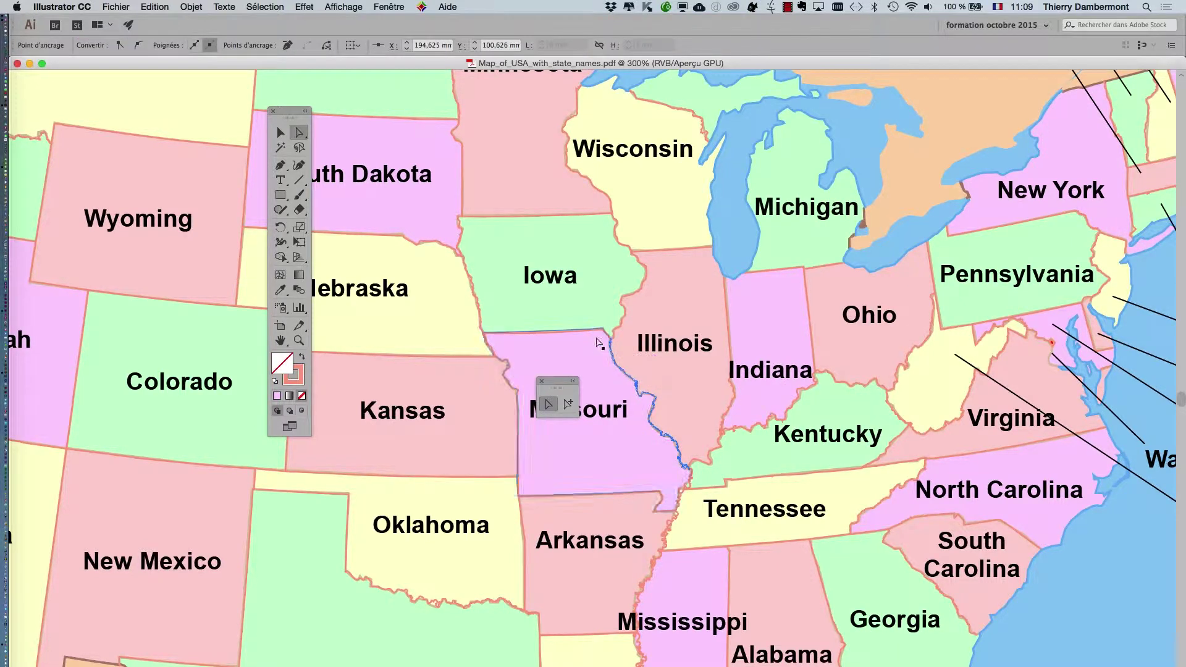
click(592, 332)
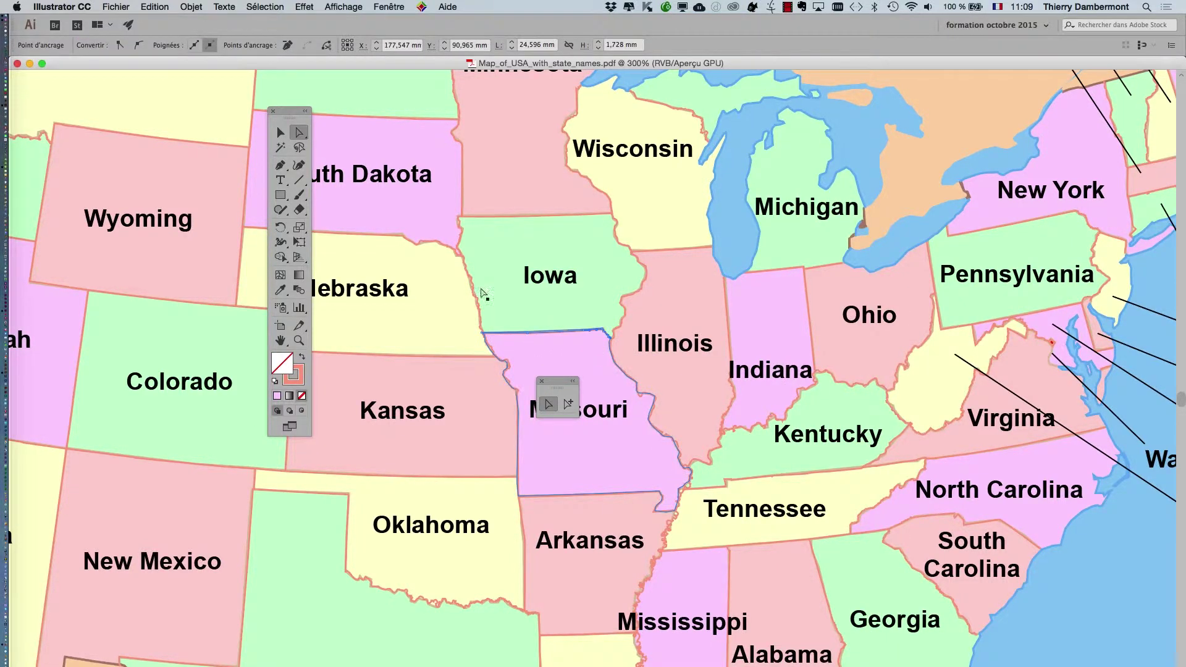
shift+click(506, 390)
Step: Move the floating selection tools over Kansas and select the entire Missouri shape with the Group Selection tool
drag(553, 382, 466, 383)
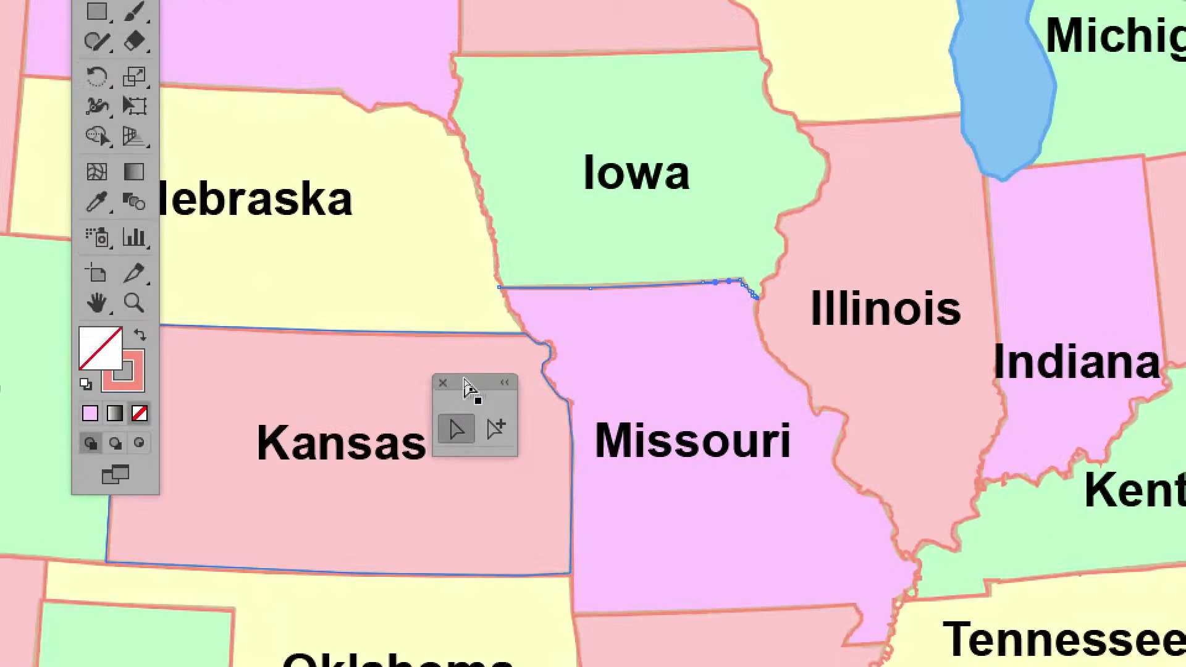
click(479, 403)
ctrl+click(505, 425)
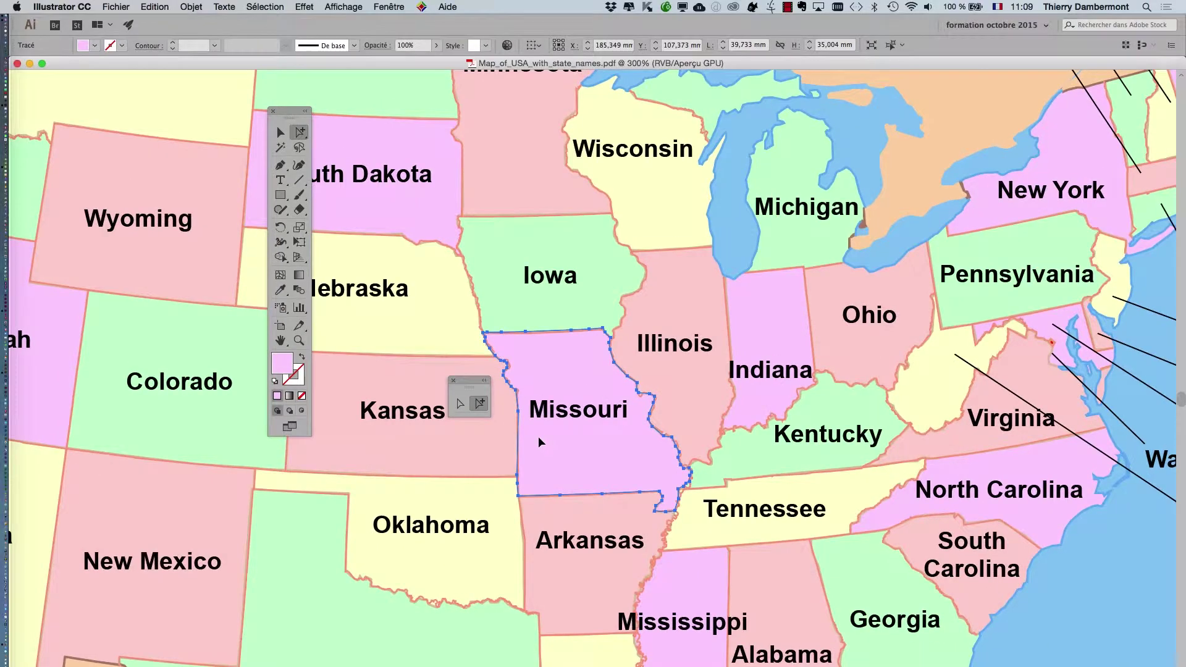
Step: Reposition the floating selection tools over northern Nebraska and rearrange the Tools panel over the map, away from Missouri
drag(472, 382, 402, 265)
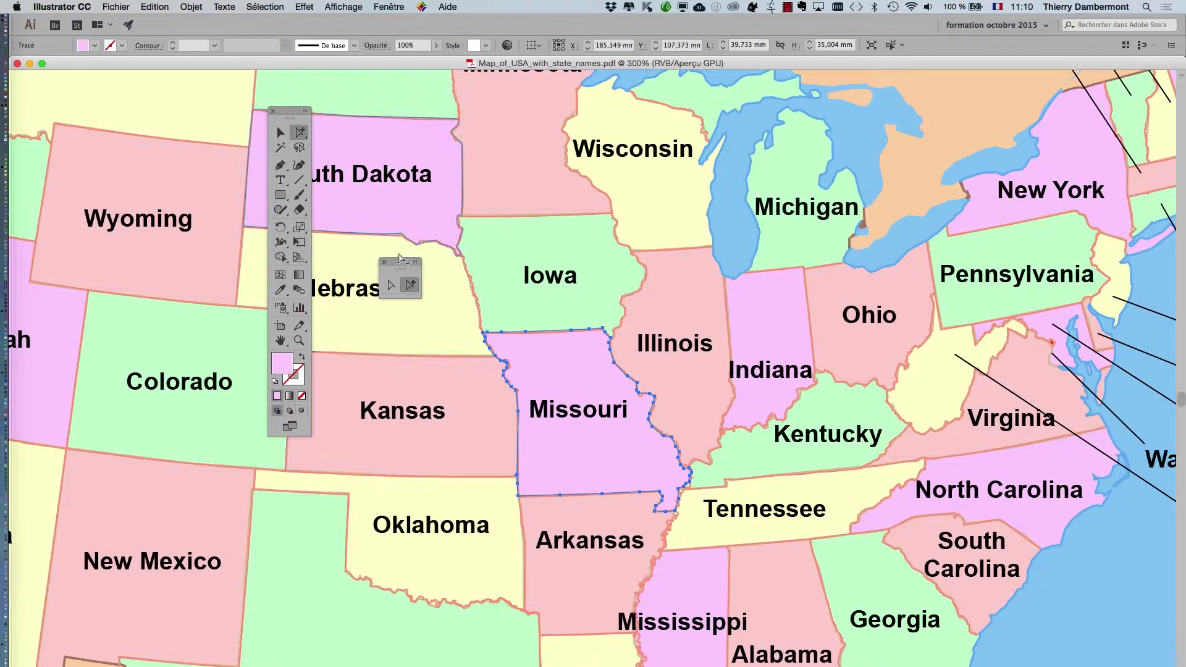
drag(401, 266, 413, 231)
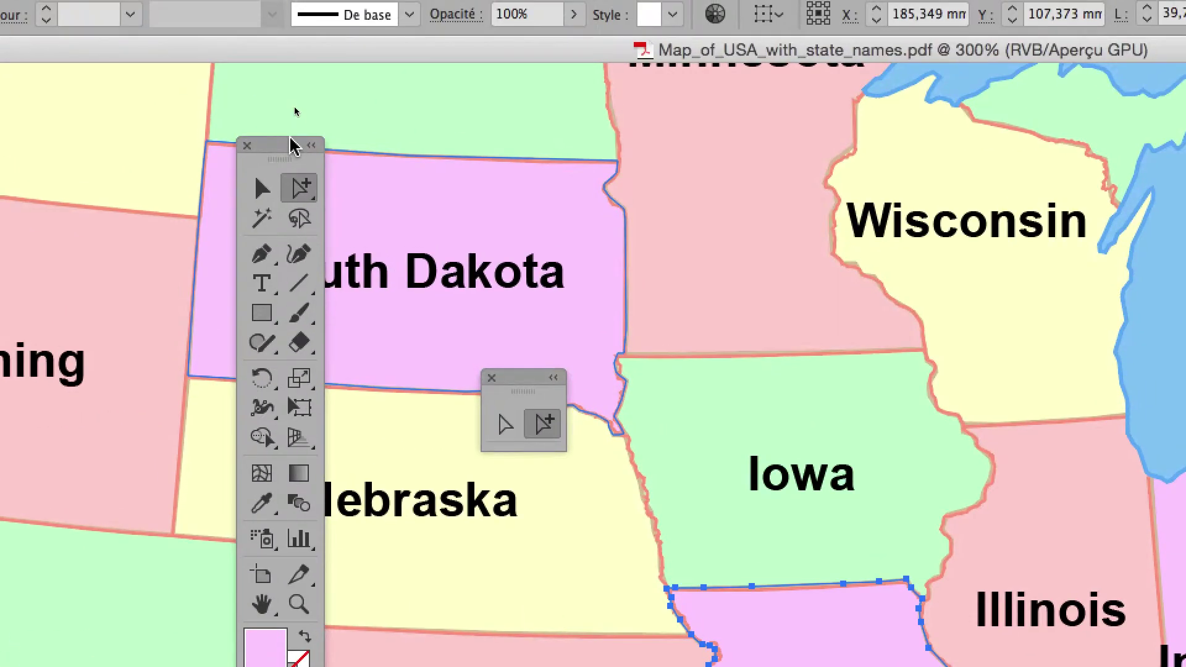
drag(295, 147, 390, 377)
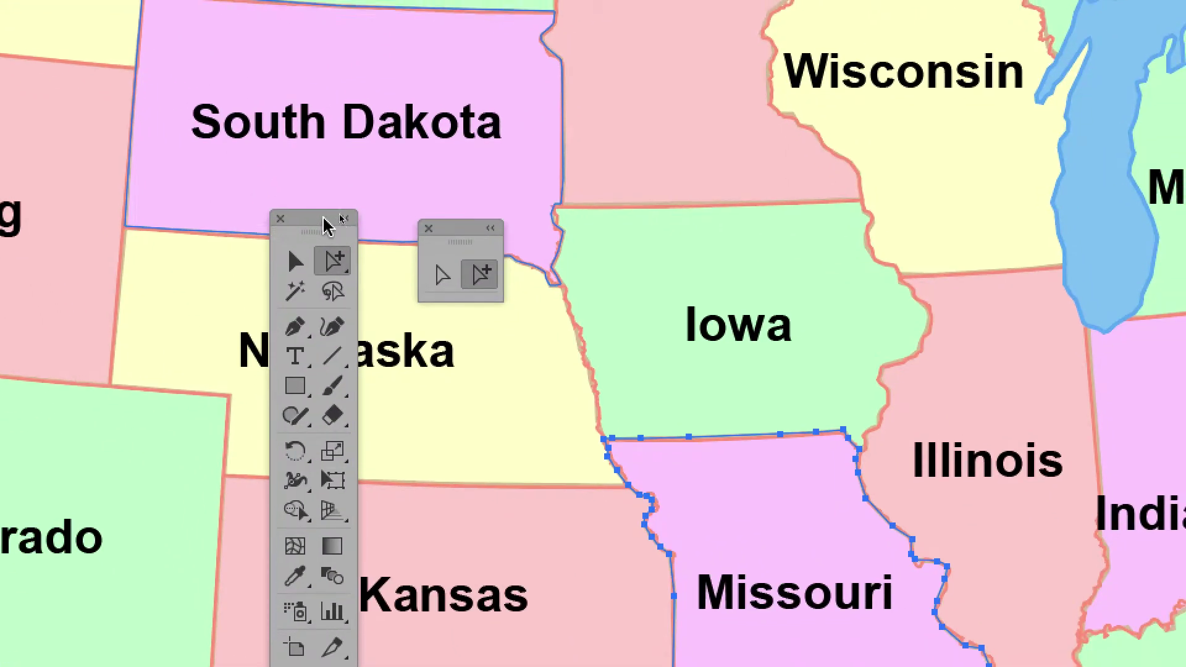
drag(325, 225, 324, 128)
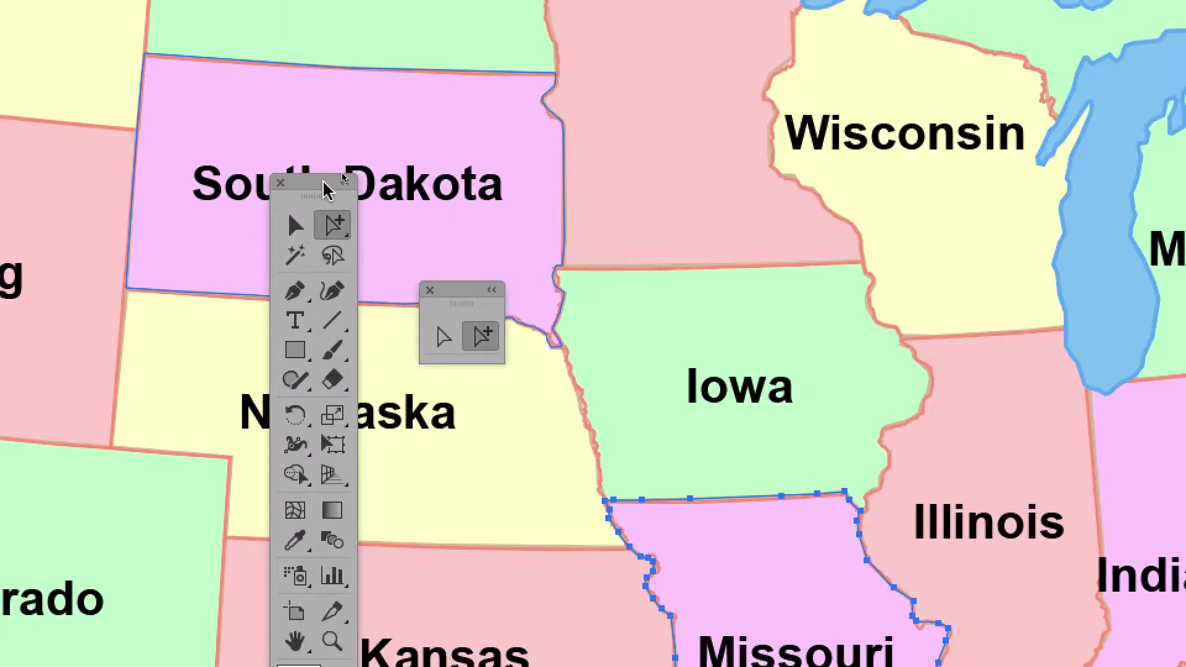
drag(327, 188, 293, 152)
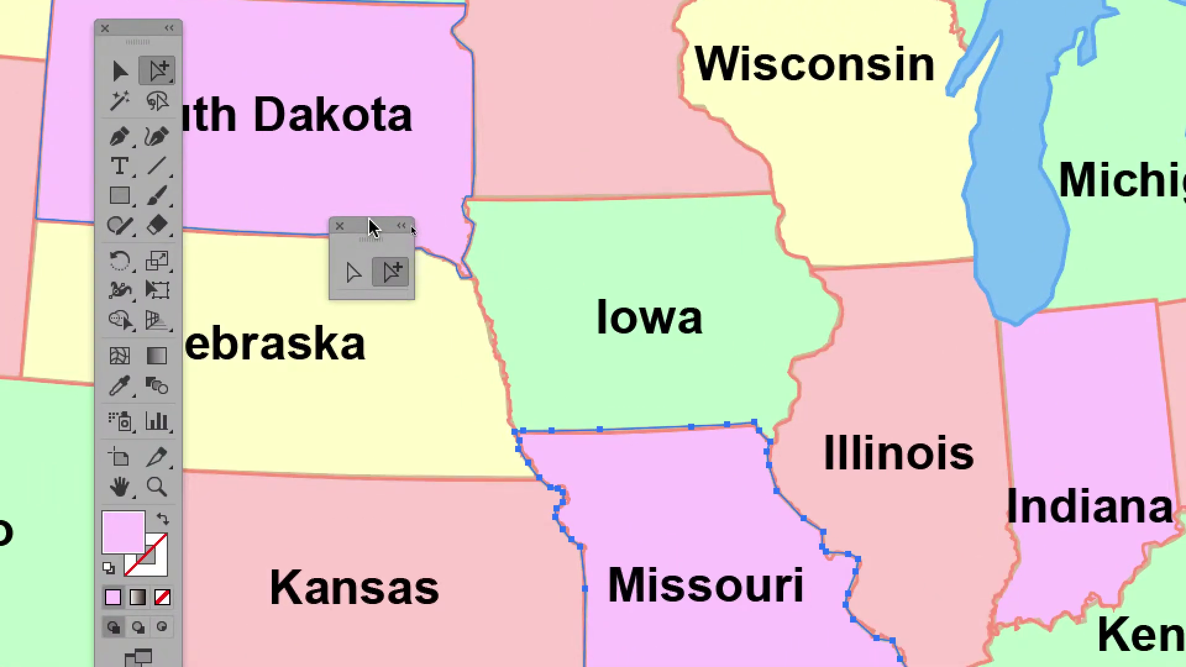
Step: Switch to InDesign, paste the copied Missouri shape into the document, and move it up over the Indiana and Kentucky area of the map
drag(204, 46, 243, 295)
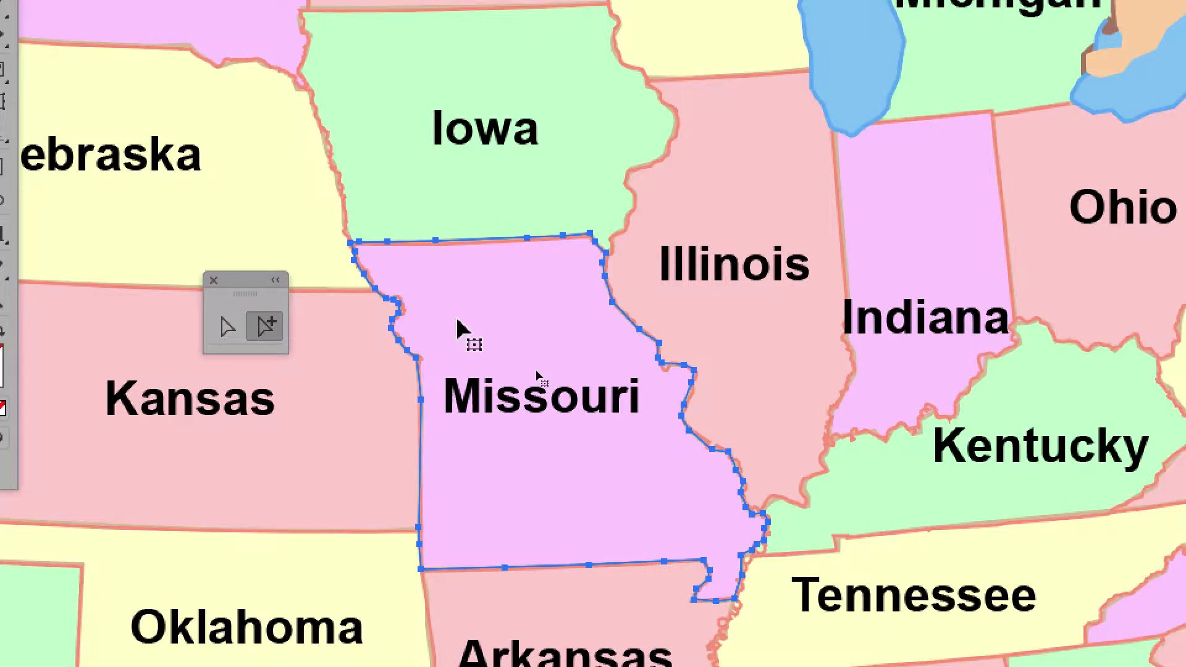
key(super+Tab)
key(super+Tab)
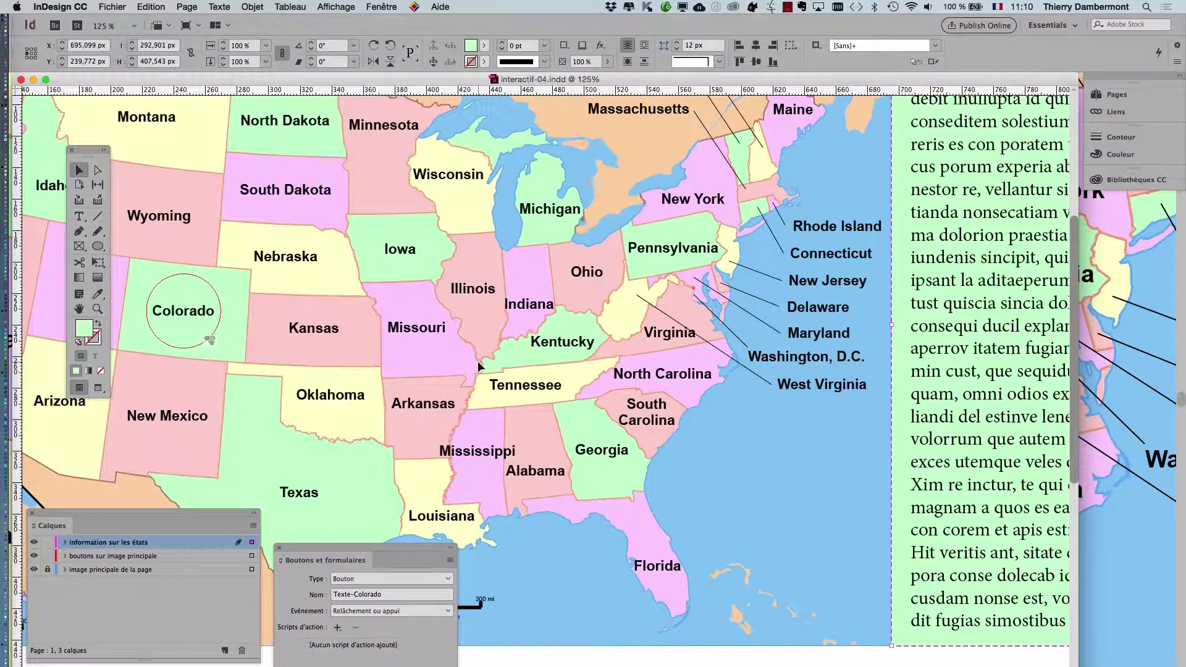
key(super+Tab)
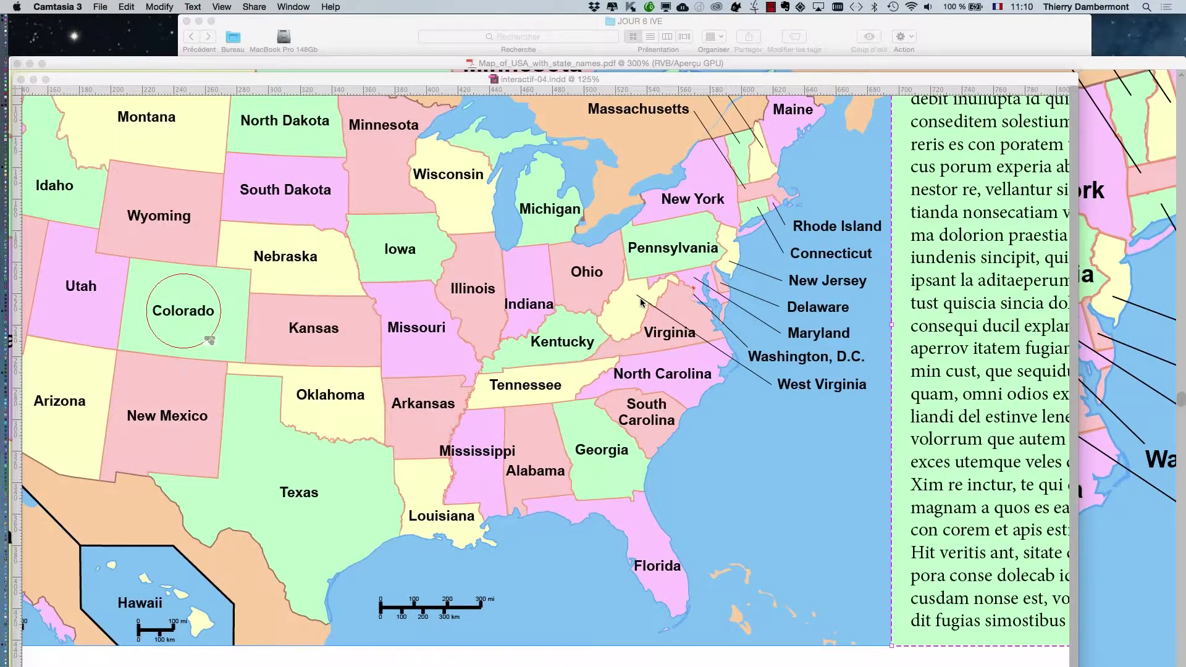
key(super+Tab)
click(151, 6)
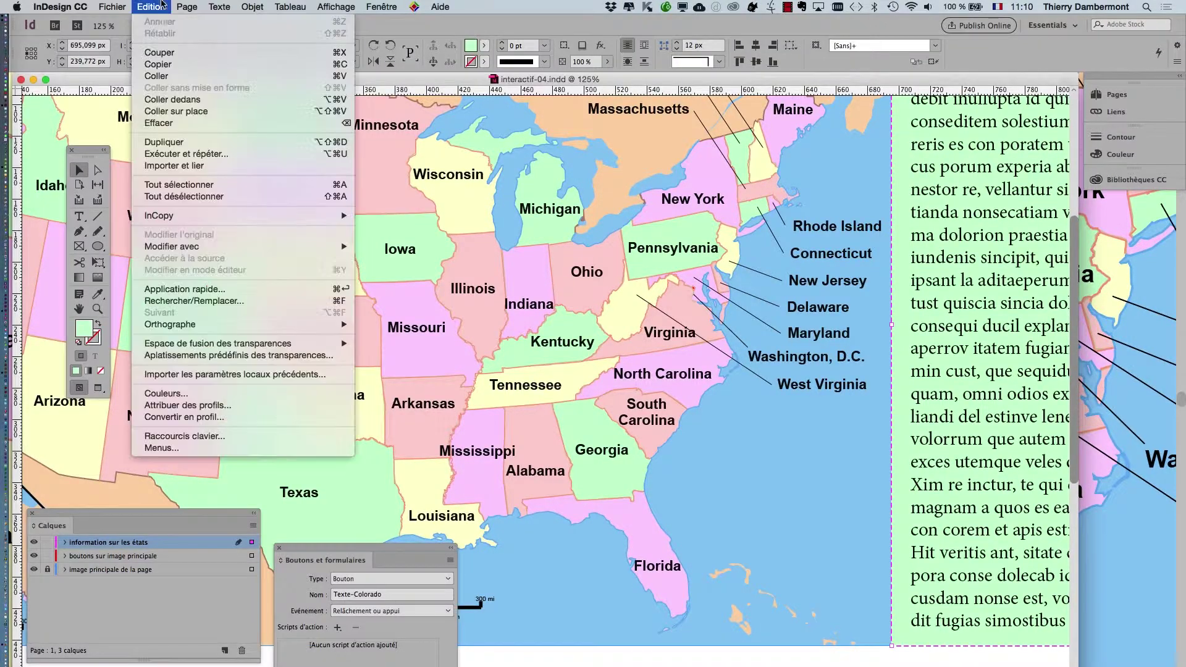
click(176, 76)
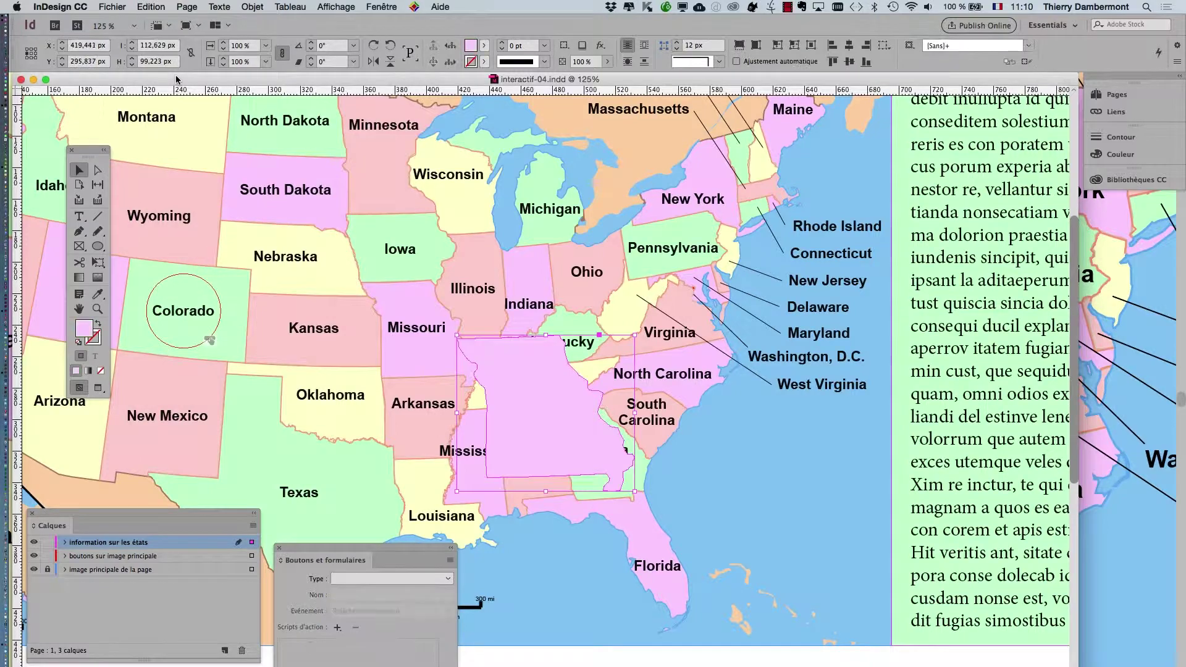
drag(499, 366, 501, 304)
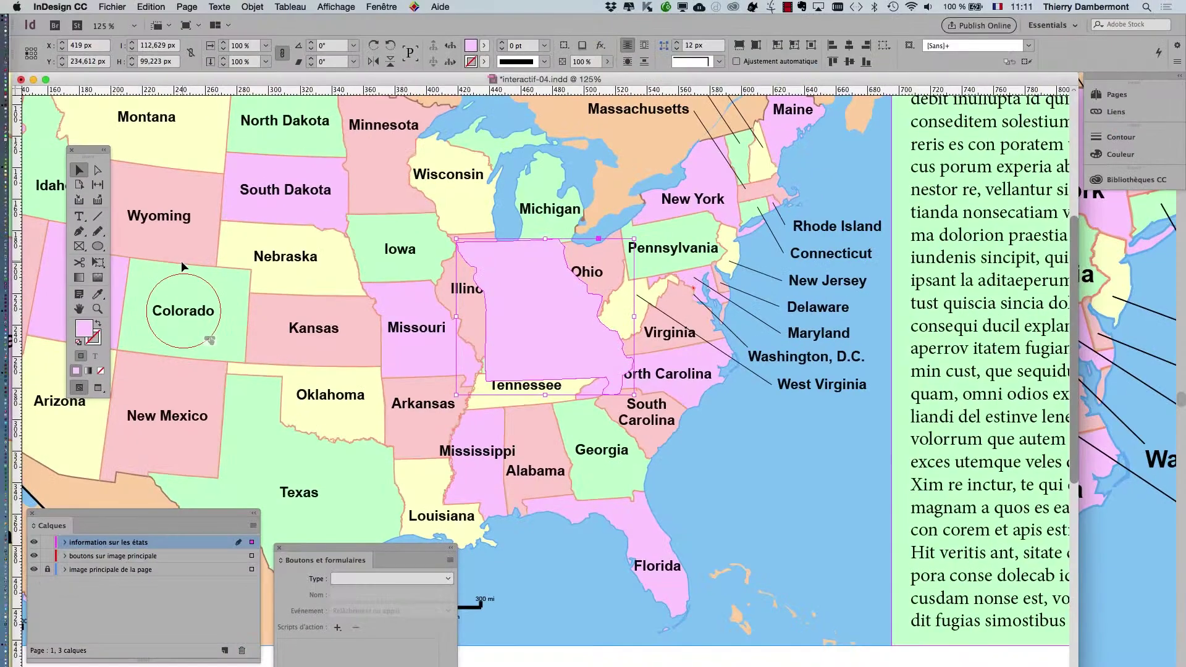
Step: Bring up the object styles beside the map and apply the style "bouton rond transparent sur carte" to the pasted Missouri shape
drag(301, 550, 304, 594)
click(374, 5)
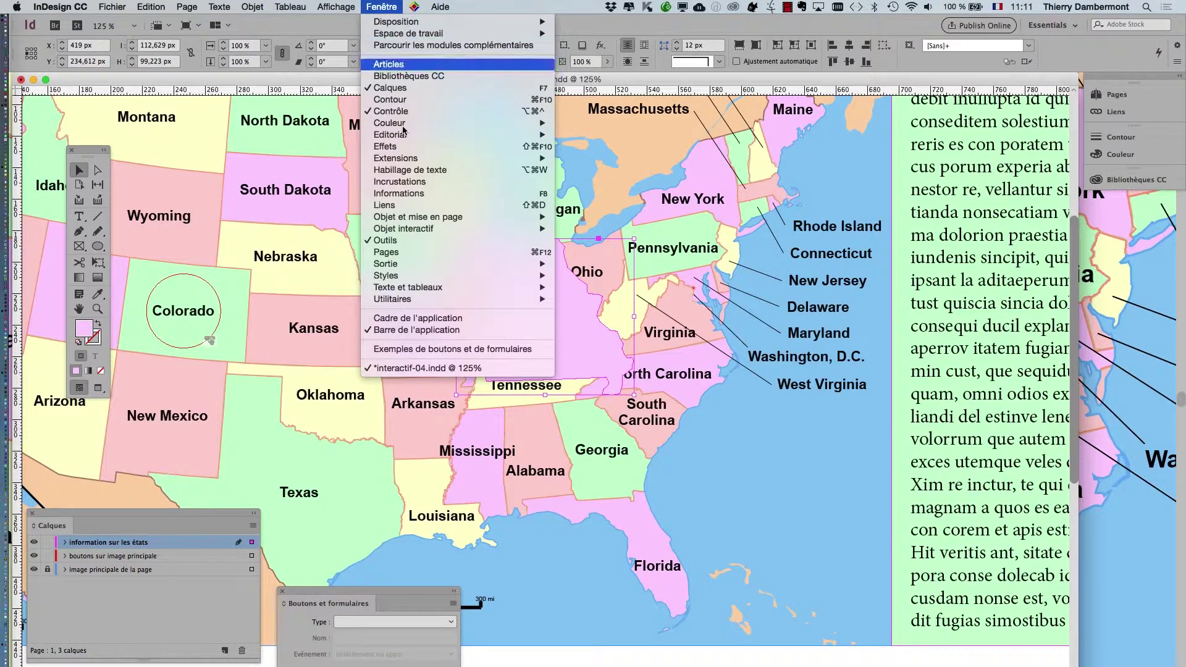
mouse_move(424, 292)
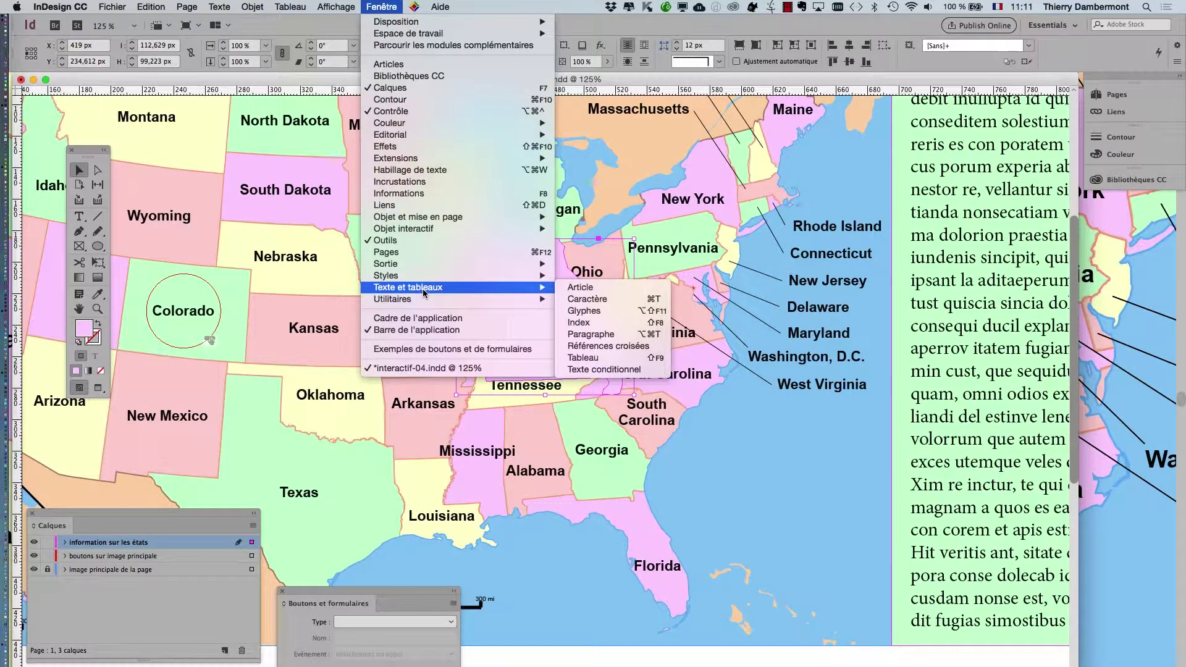
mouse_move(543, 276)
click(582, 276)
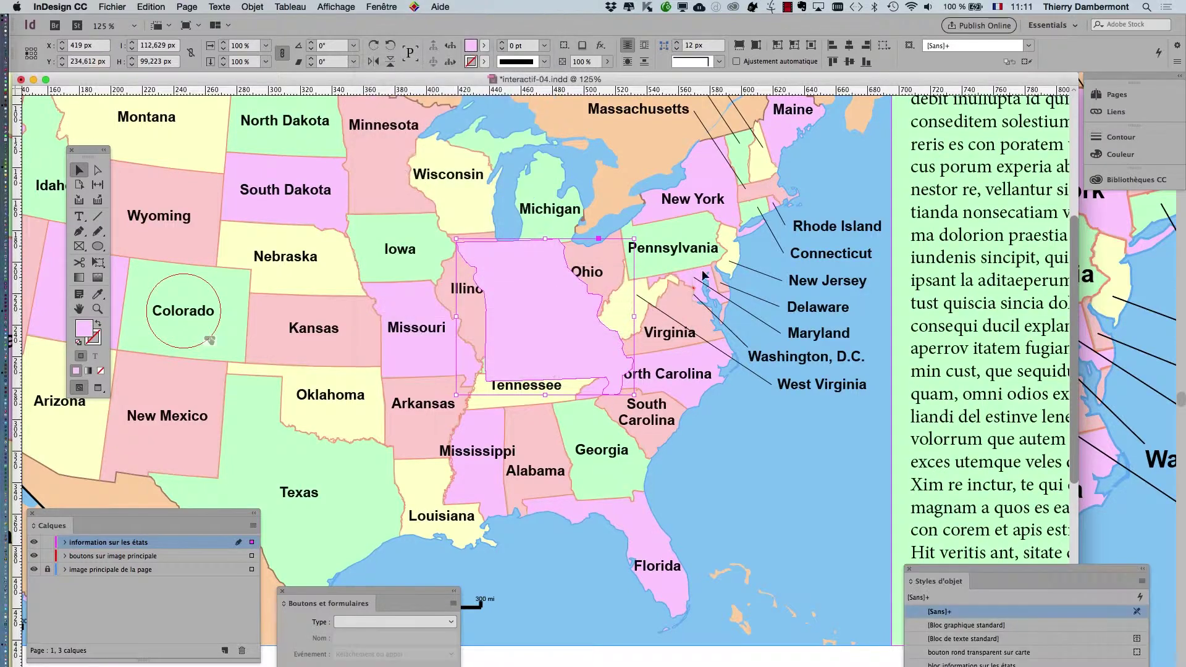
drag(925, 571, 724, 230)
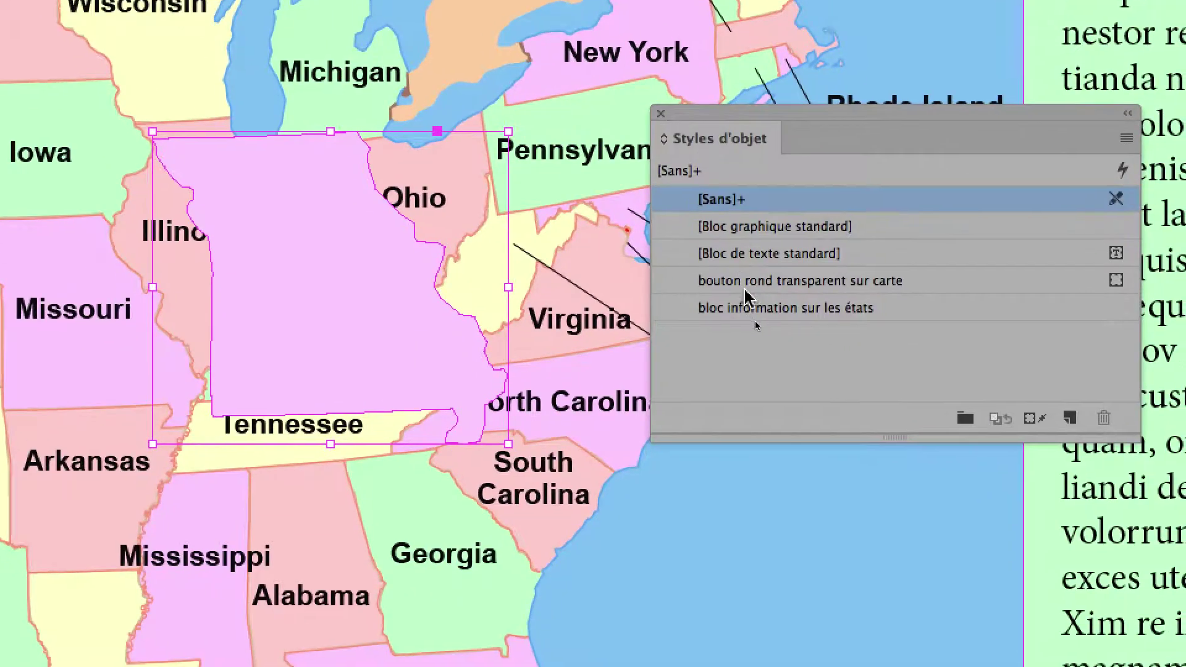
click(819, 407)
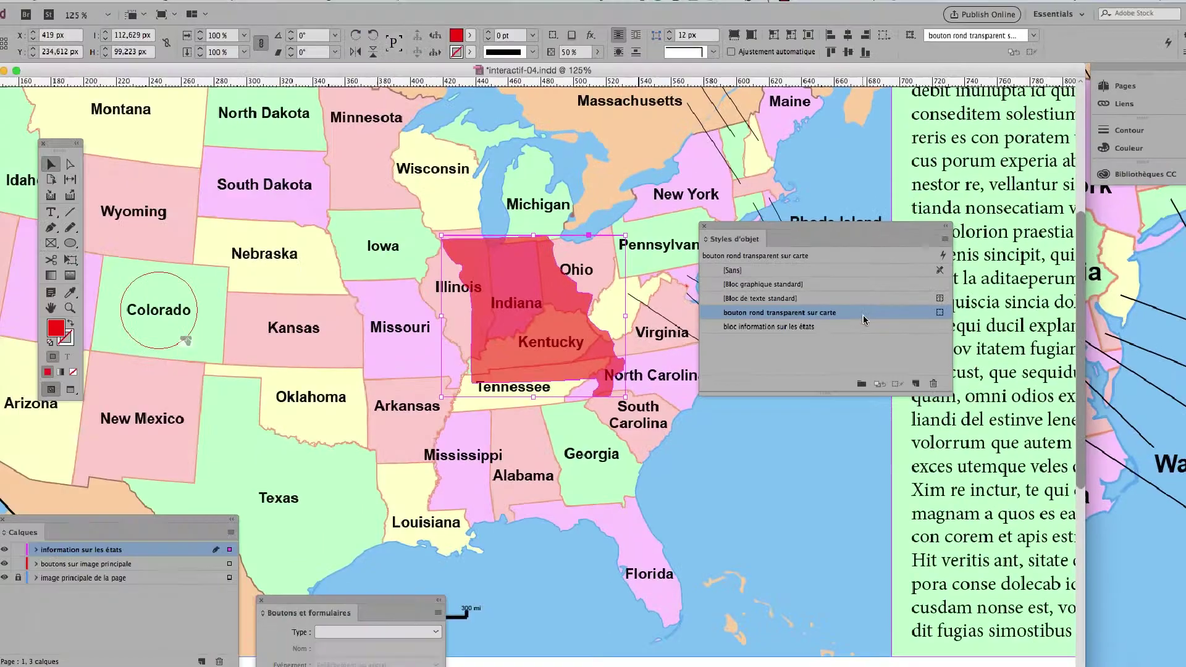
Step: Scale the red Missouri shape down proportionally with the Free Transform tool, close to the size of the state on the map
scroll(534, 274, up, 2)
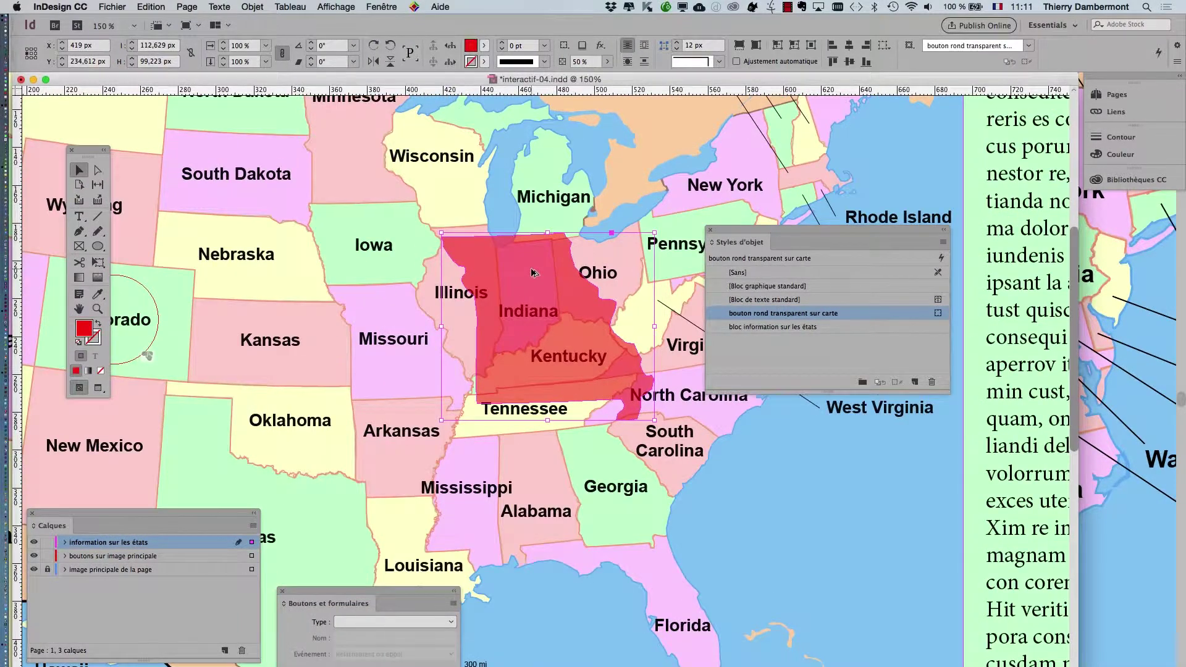
click(98, 263)
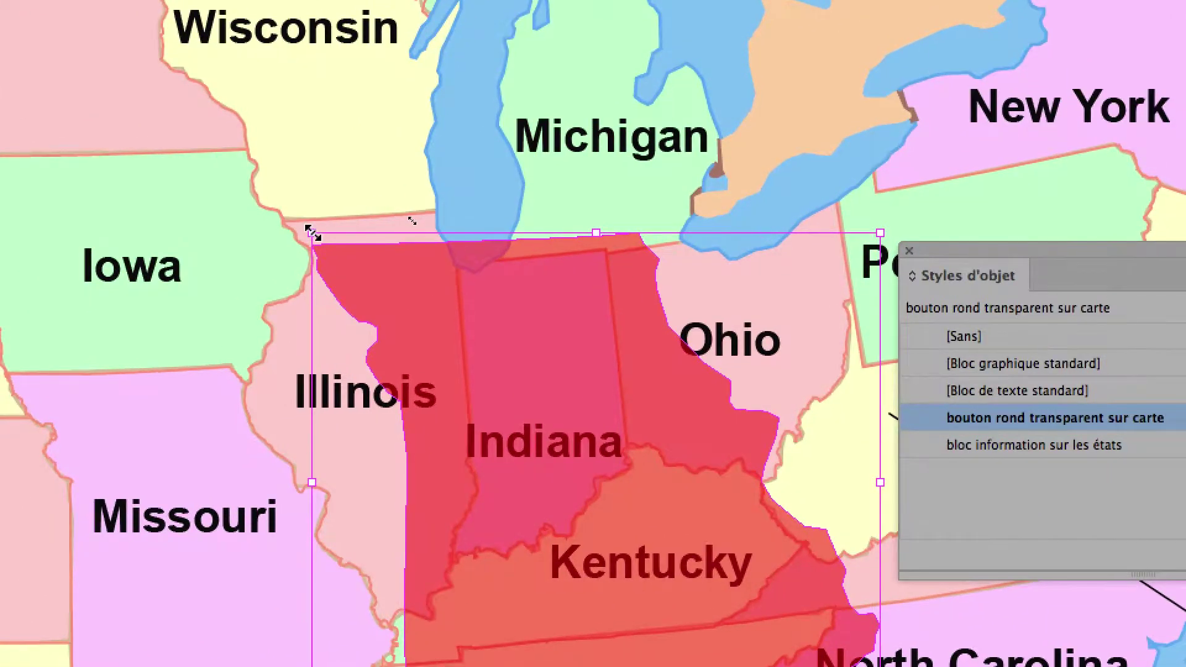
drag(312, 234, 477, 381)
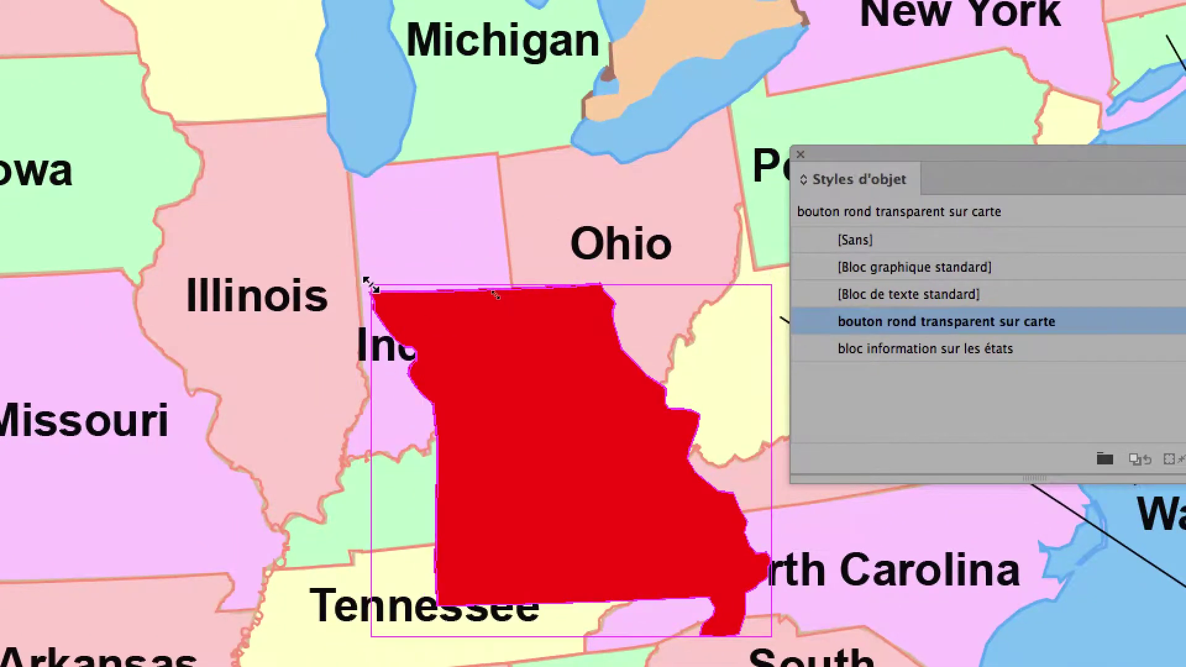
drag(370, 284, 369, 286)
Step: Place the red shape over Missouri and fine-tune its position and size to about 78 by 68 px to match the state outline
drag(495, 399, 64, 398)
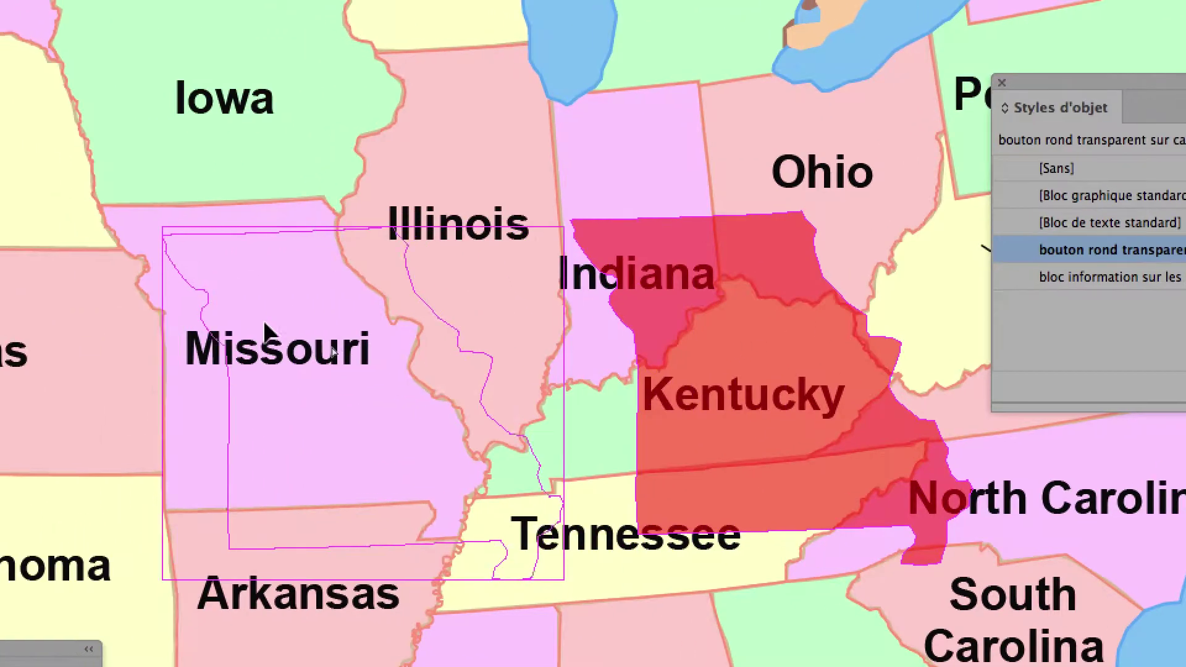
drag(265, 334, 254, 326)
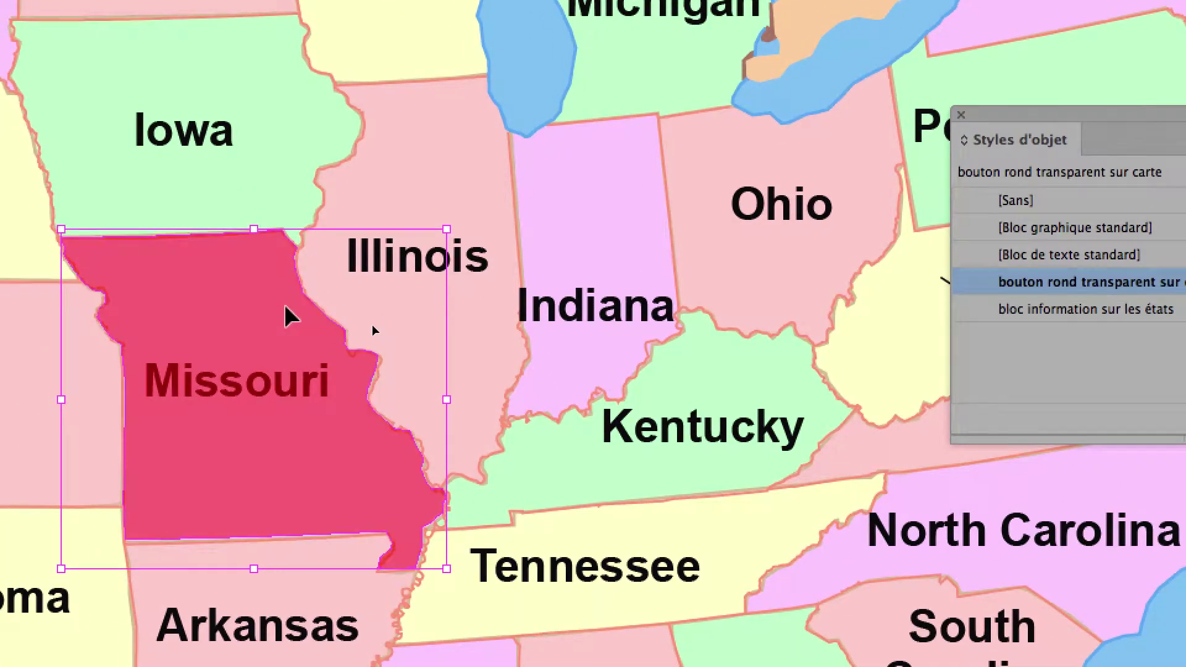
key(Right)
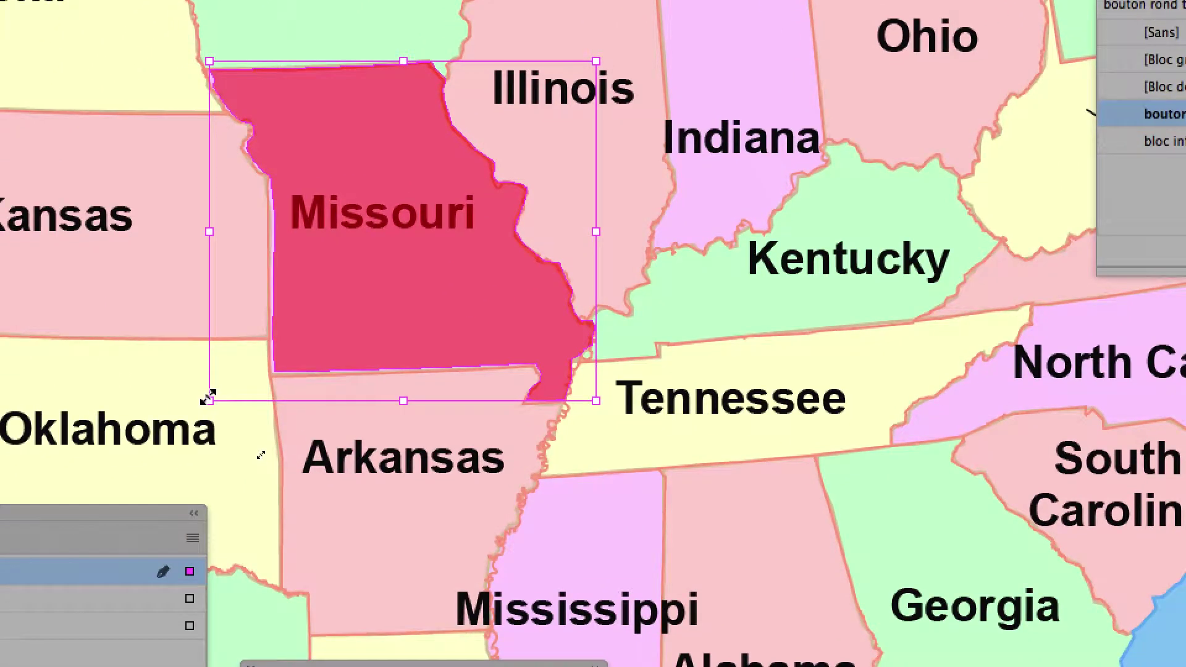
click(208, 397)
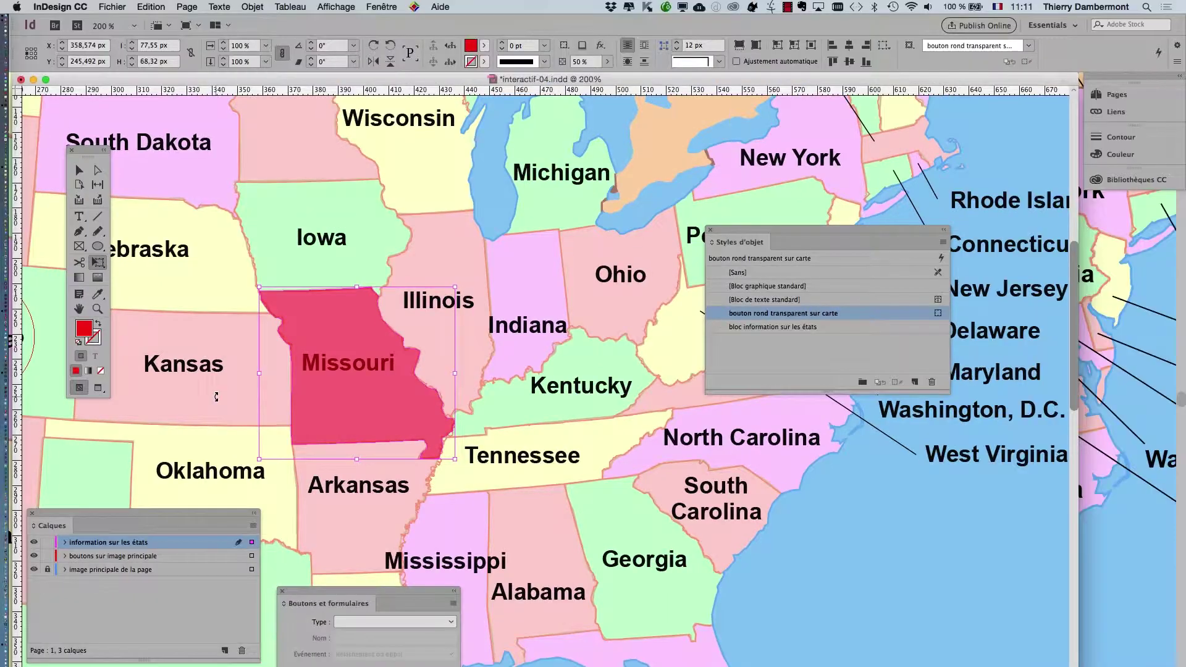
Step: Deselect the red Missouri shape, examine how its edges fit the state on the map, and reselect it with the Selection tool
scroll(342, 393, down, 5)
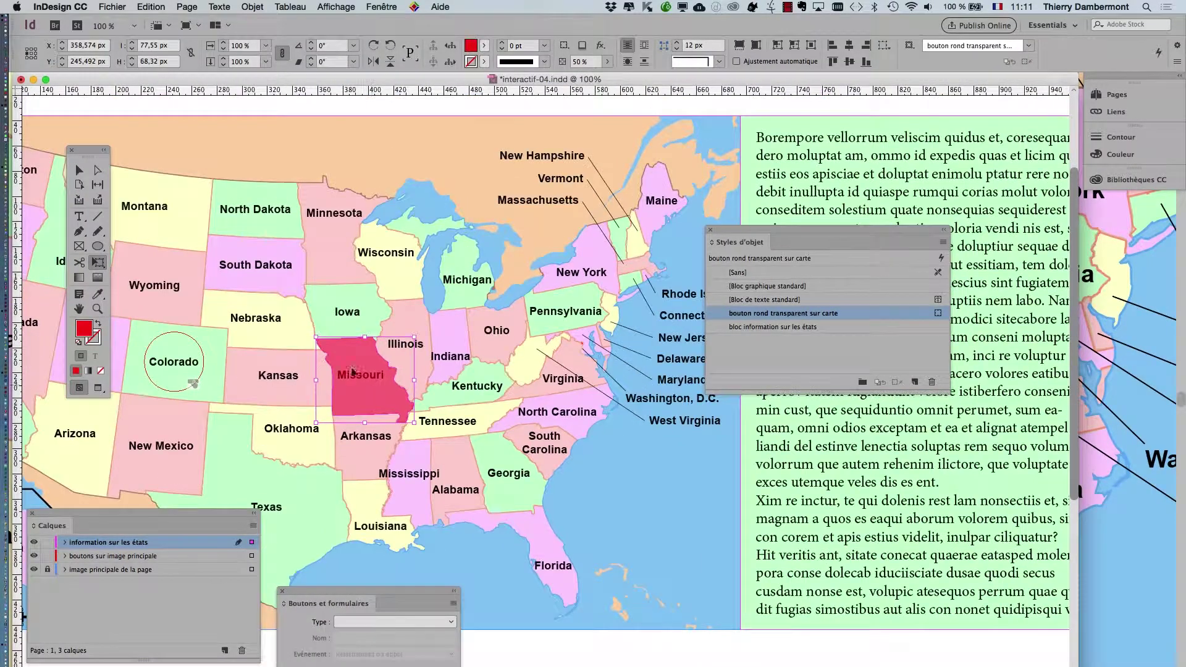
click(80, 170)
click(627, 663)
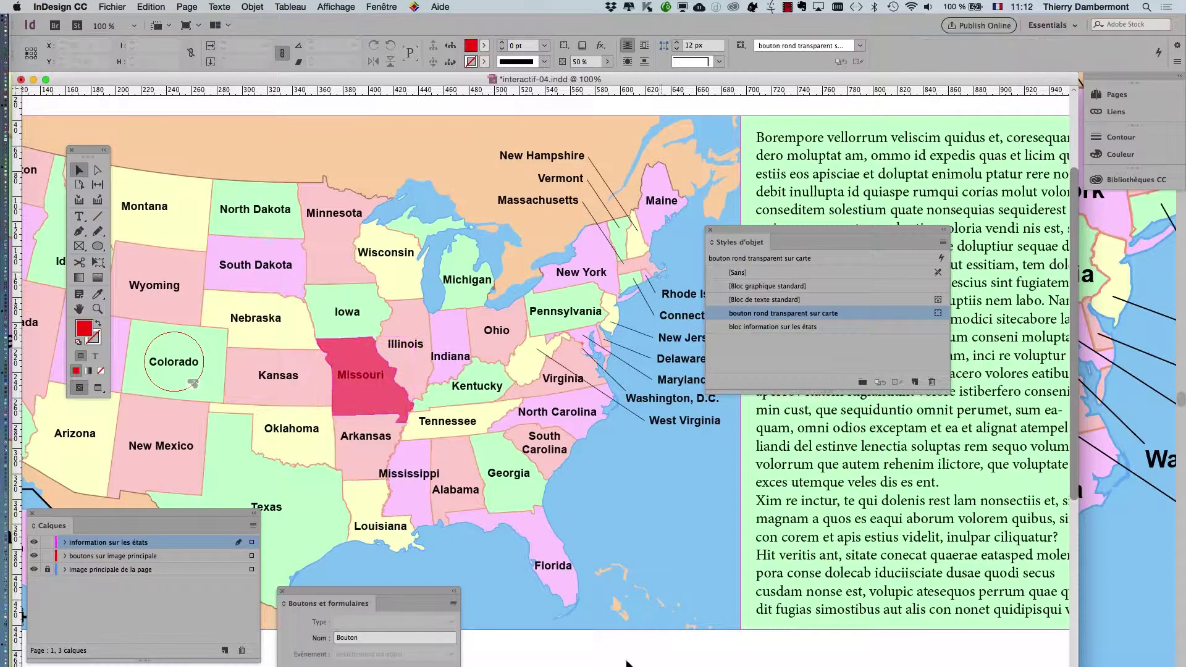
scroll(386, 408, up, 10)
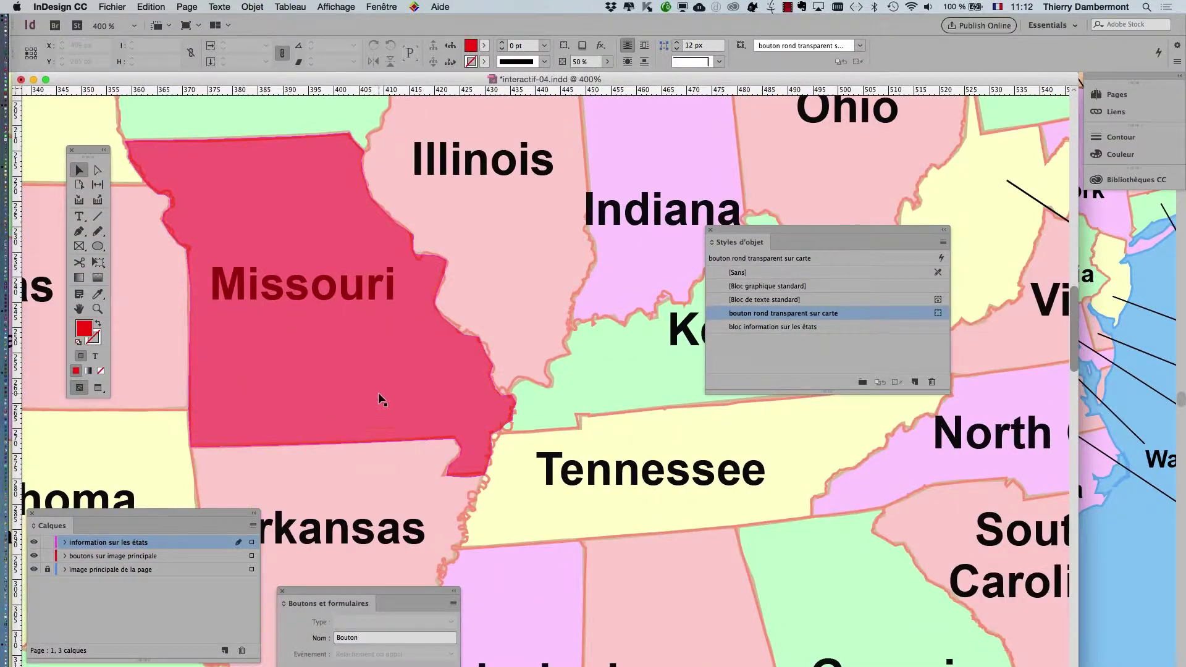
click(378, 398)
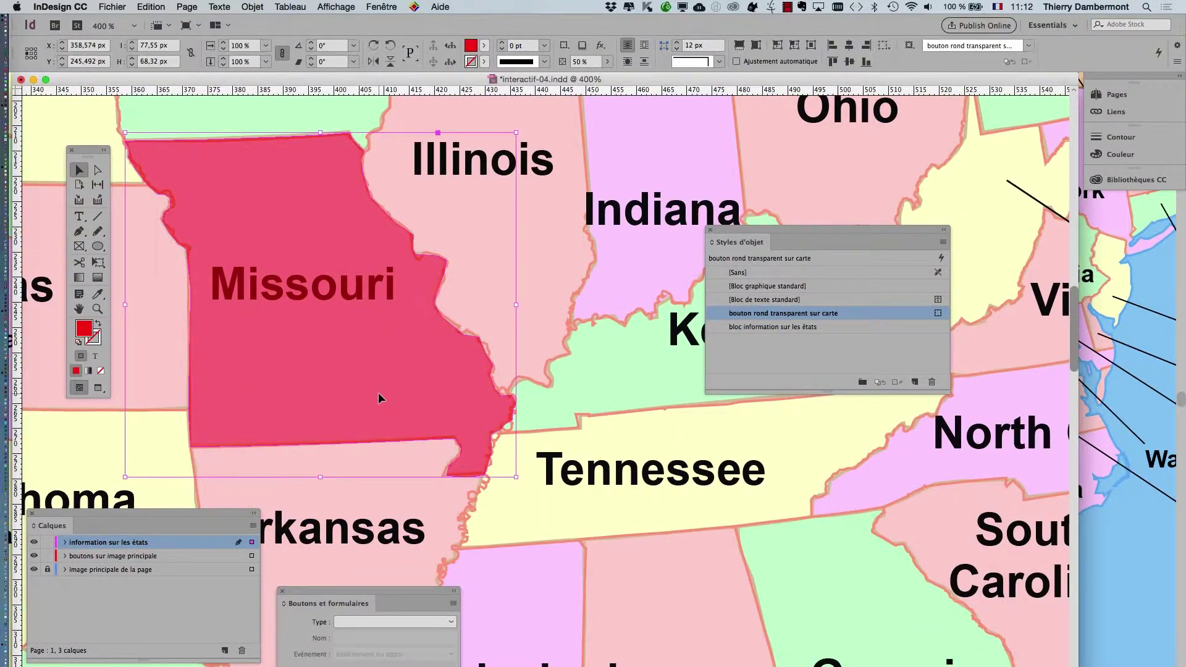
scroll(378, 393, down, 6)
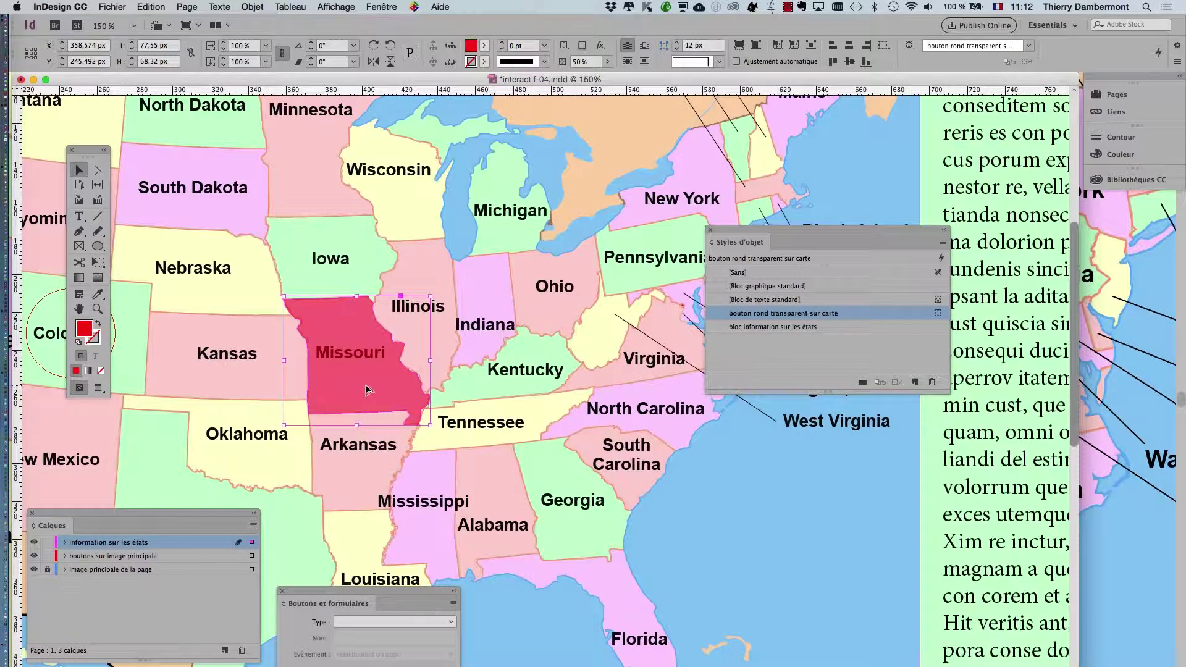
scroll(365, 389, down, 2)
Step: Save the document as interactif-05.indd in the JOUR 6 IVE folder
click(112, 6)
click(428, 156)
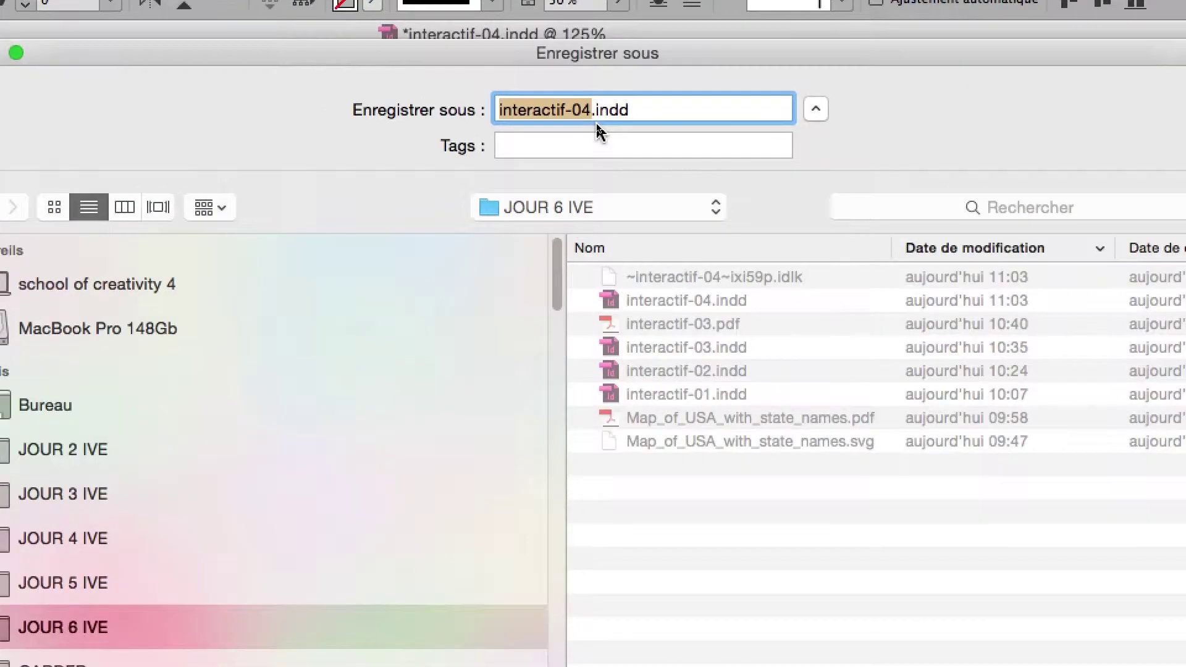
click(595, 123)
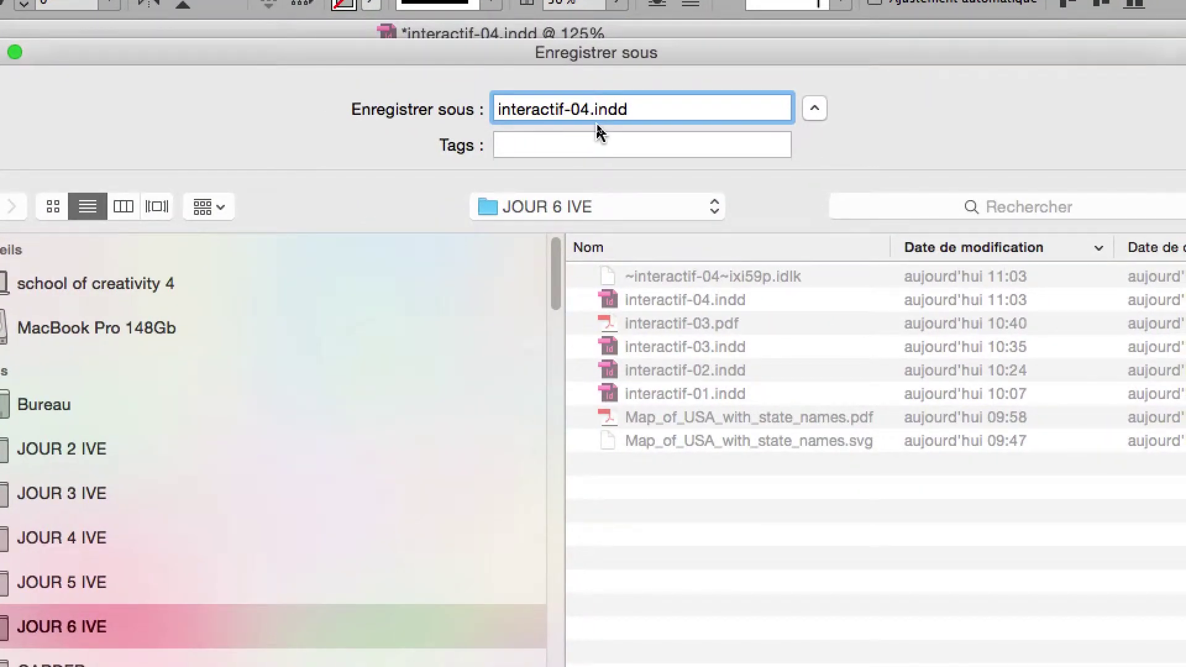
key(BackSpace)
text(5)
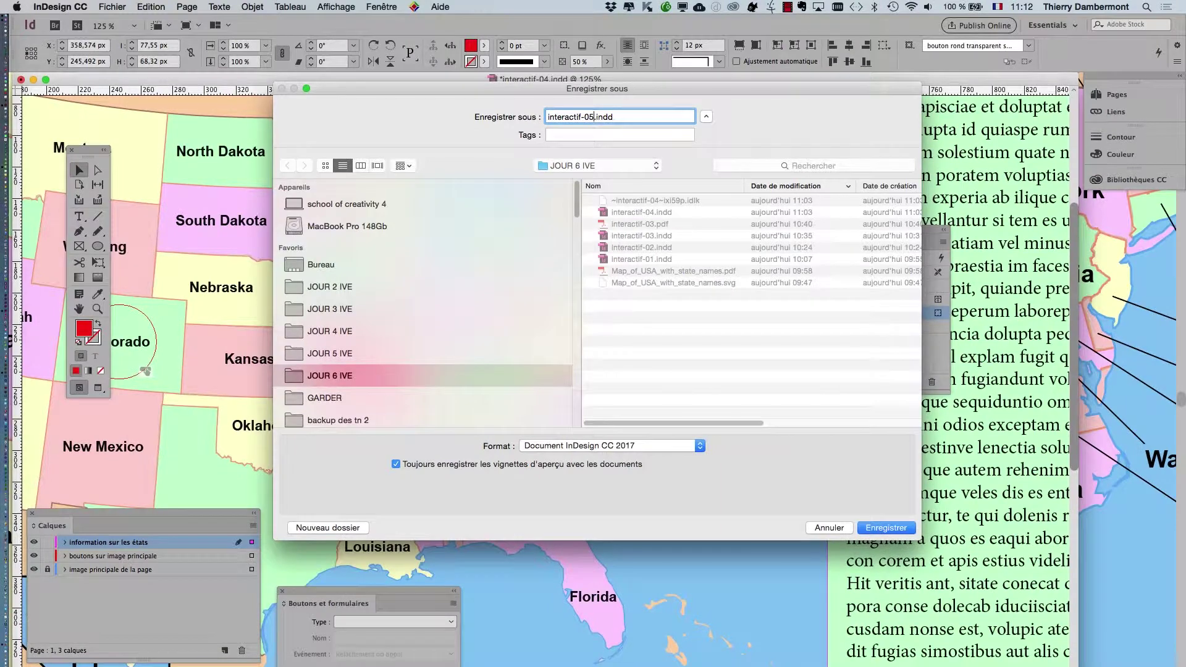
key(Return)
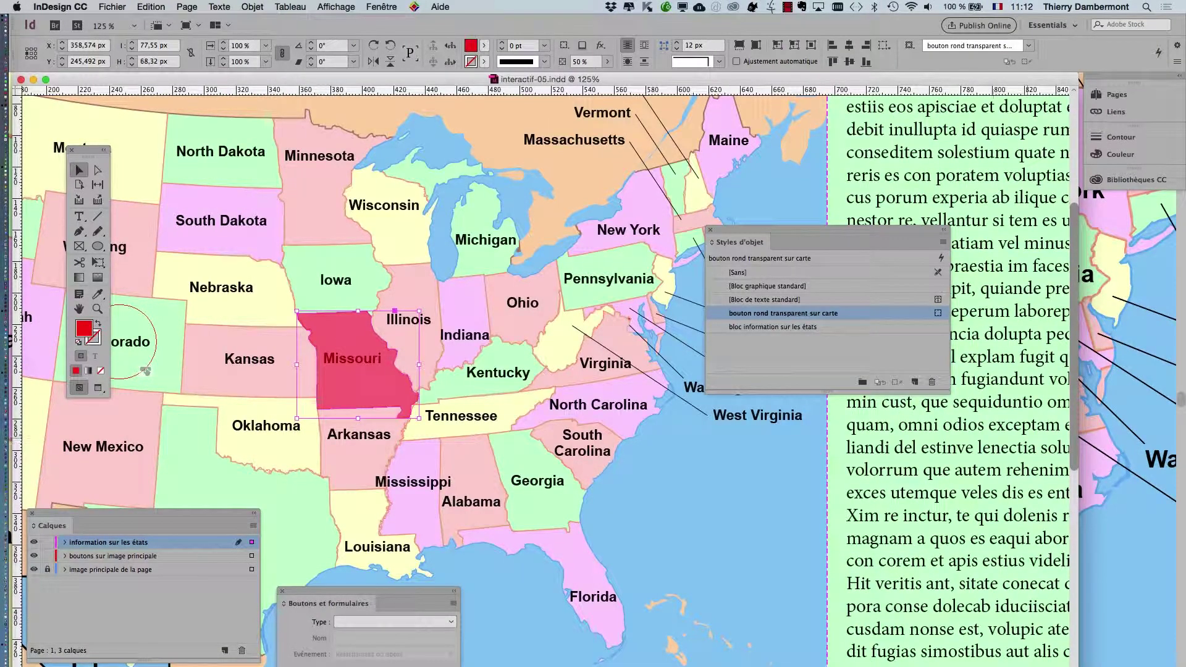
Step: Launch Photoshop CC 2017, switch to it, and hide all other applications
key(super+Tab)
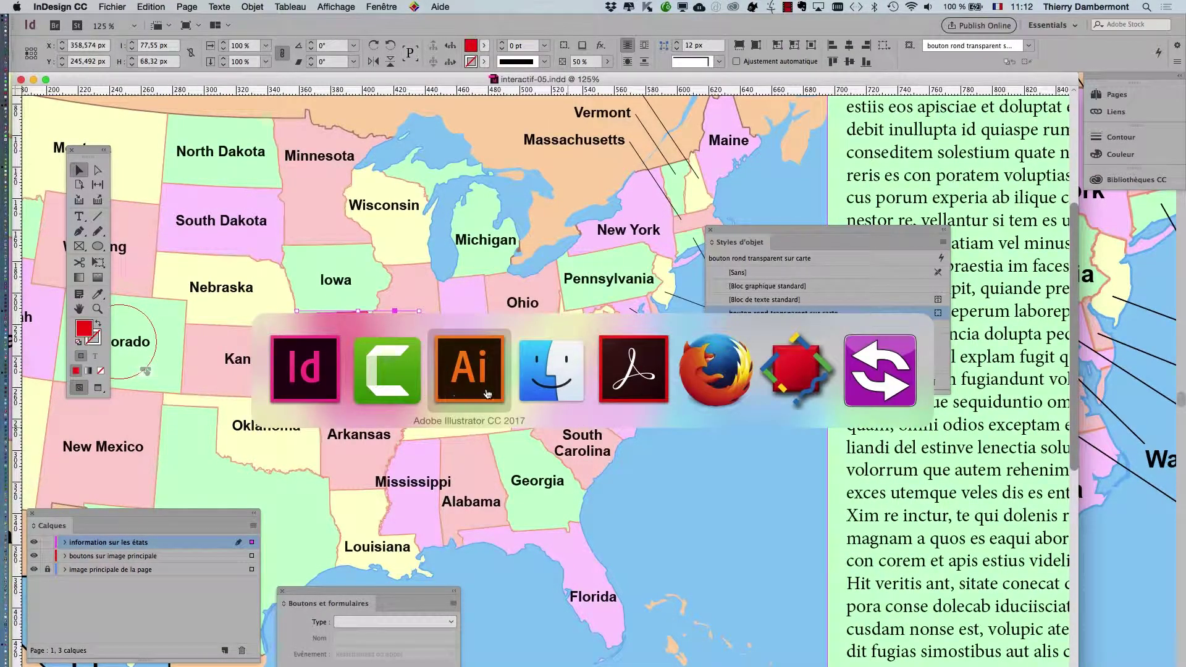
key(super+Tab)
key(super+Tab)
key(super+Tab)
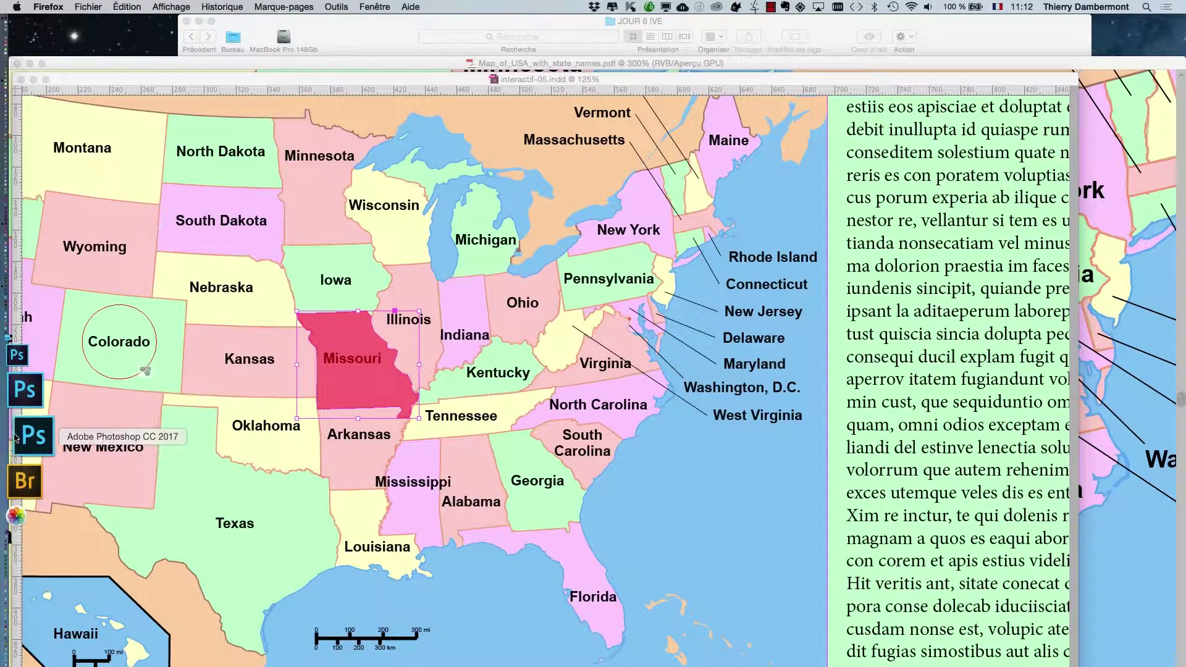
key(super+Tab)
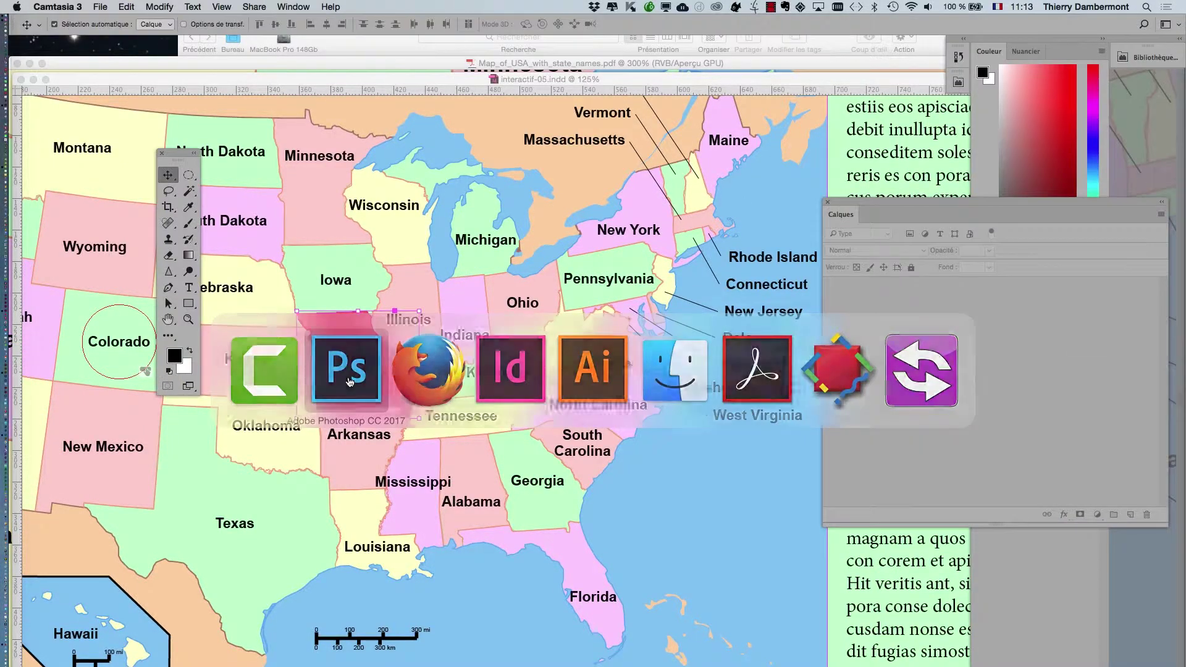
click(350, 382)
key(super+alt+h)
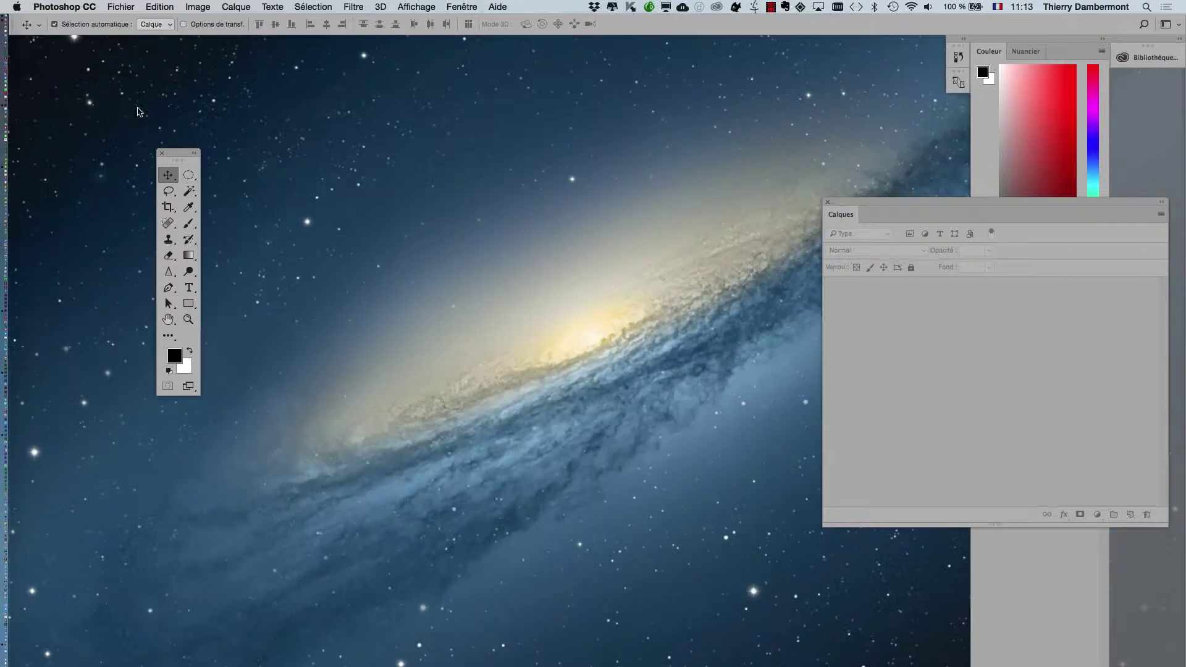
Step: Open Map_of_USA_with_state_names.pdf in Photoshop, importing its page at 300 pixels/inch in RGB colour with 8 bits per pixel
click(104, 6)
click(124, 34)
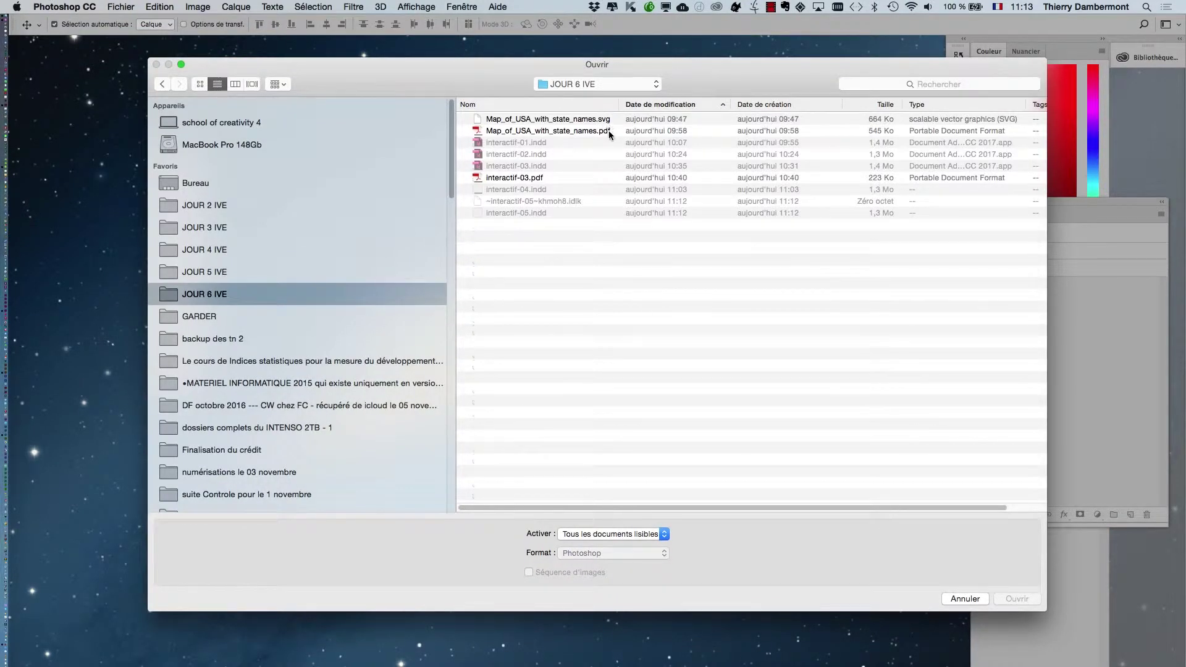
click(609, 133)
click(1016, 597)
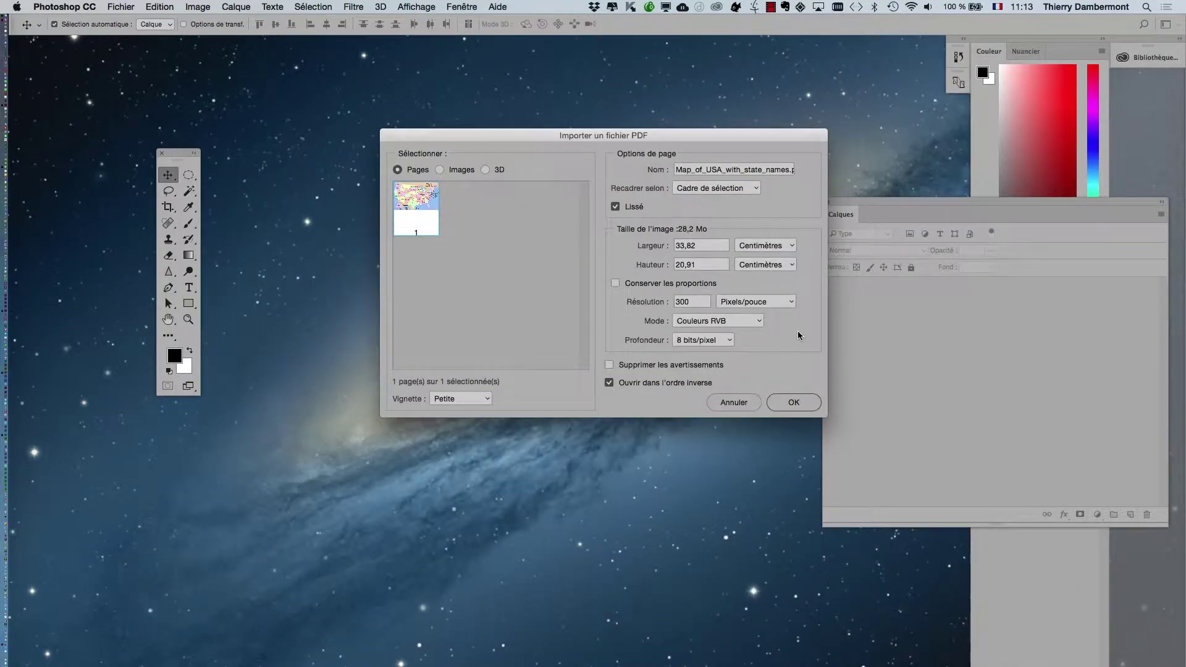
key(alt)
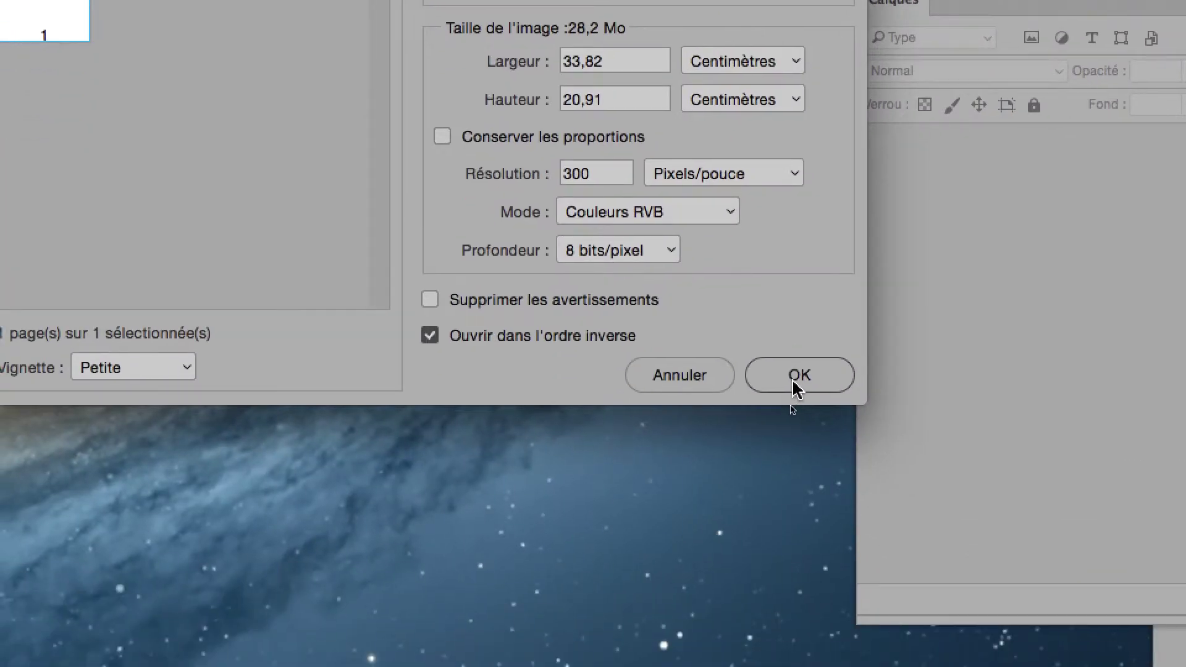
click(787, 474)
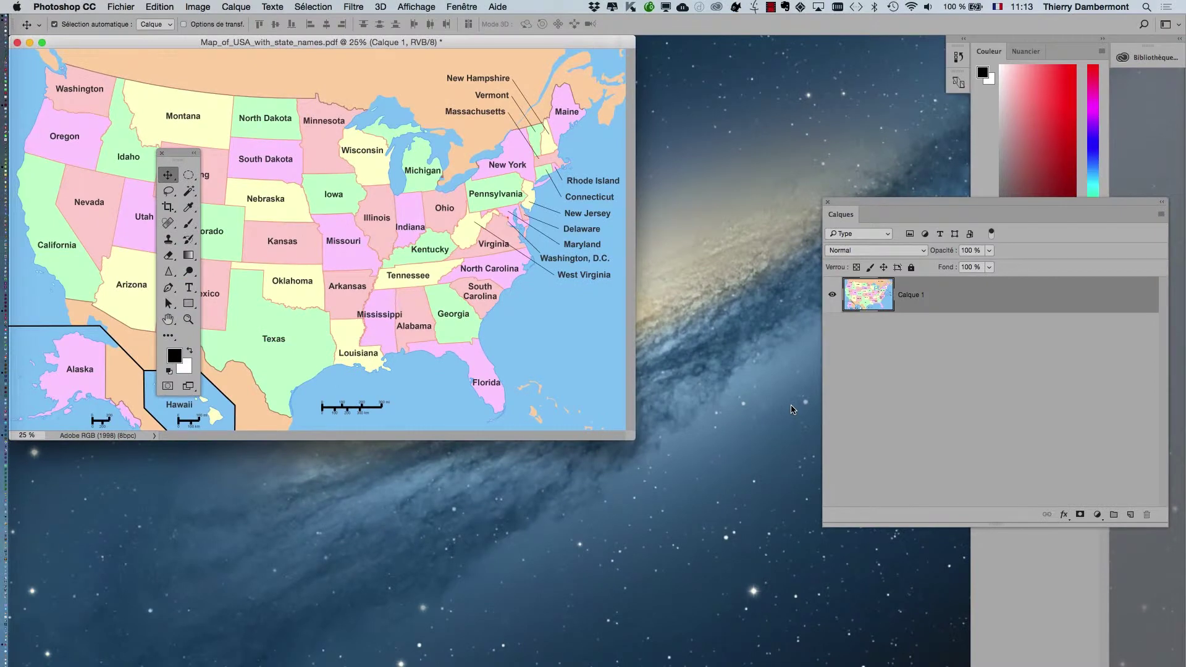
Step: Display the map in full-screen mode with the menu bar, and reposition the map and the tool palette so they do not overlap
key(f)
drag(598, 375, 529, 376)
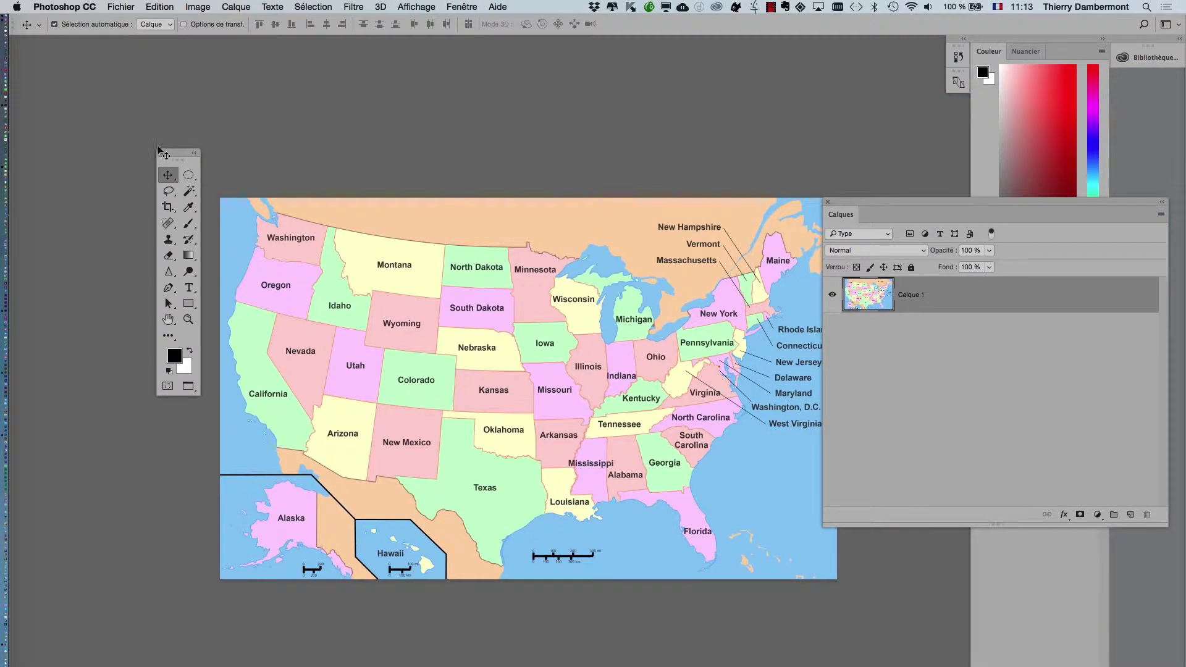
drag(175, 154, 87, 100)
drag(456, 345, 390, 283)
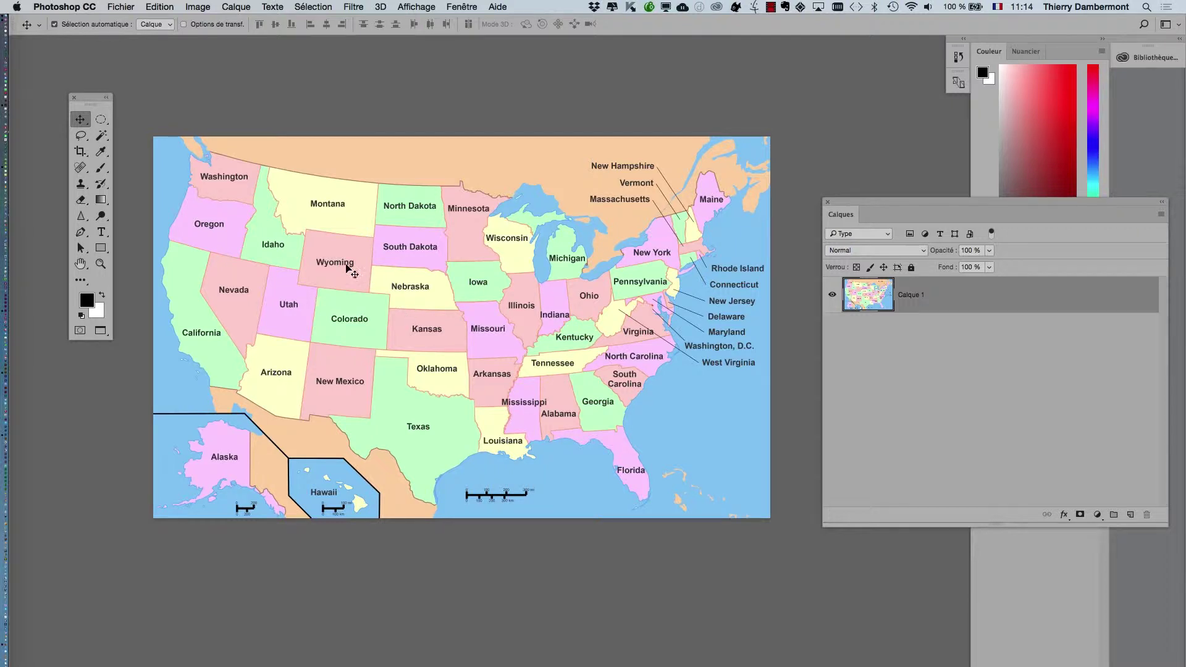
Step: Select the pink Missouri area on the map with the Magic Wand tool
scroll(494, 350, up, 15)
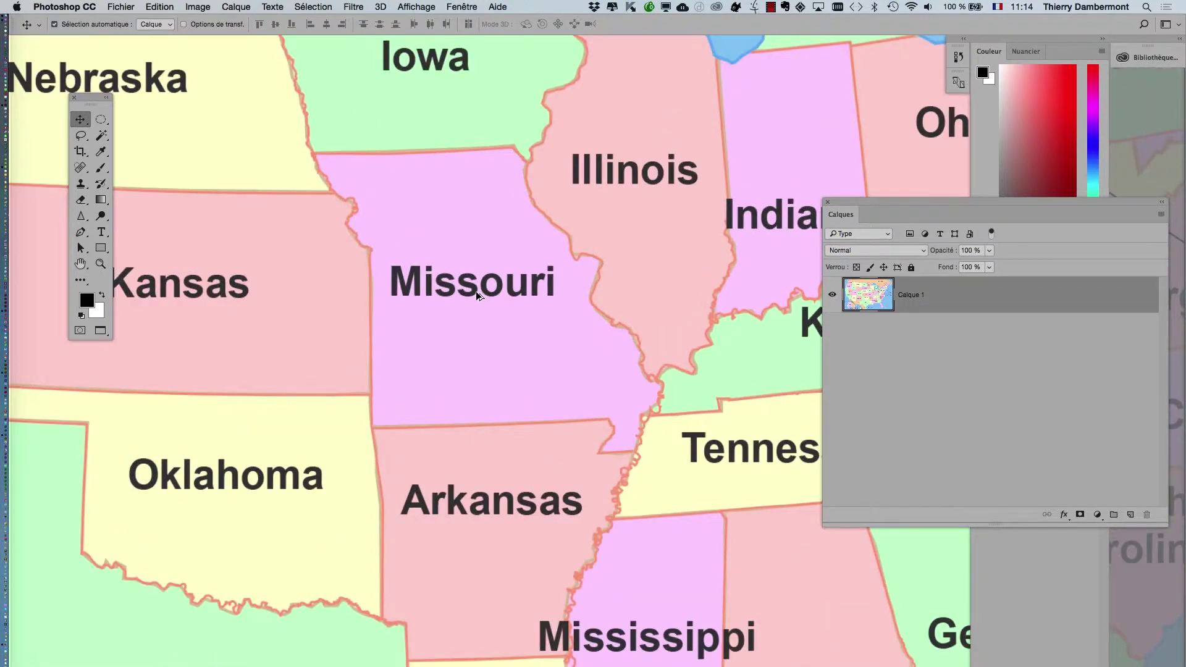
scroll(551, 413, down, 8)
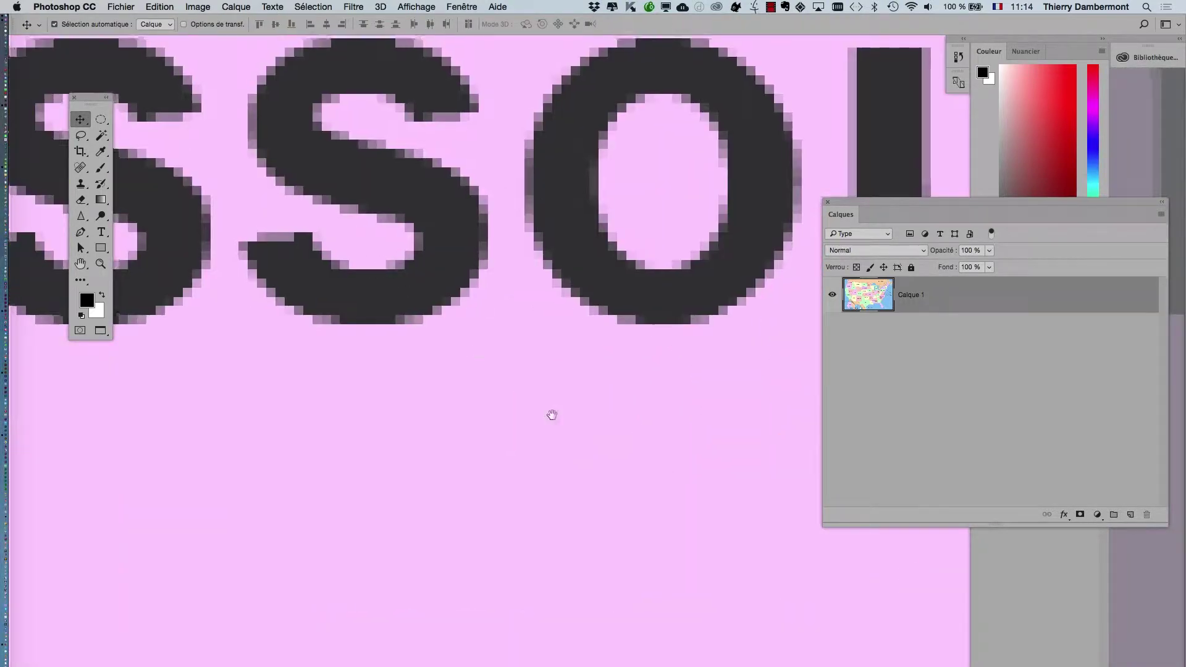
scroll(407, 473, down, 5)
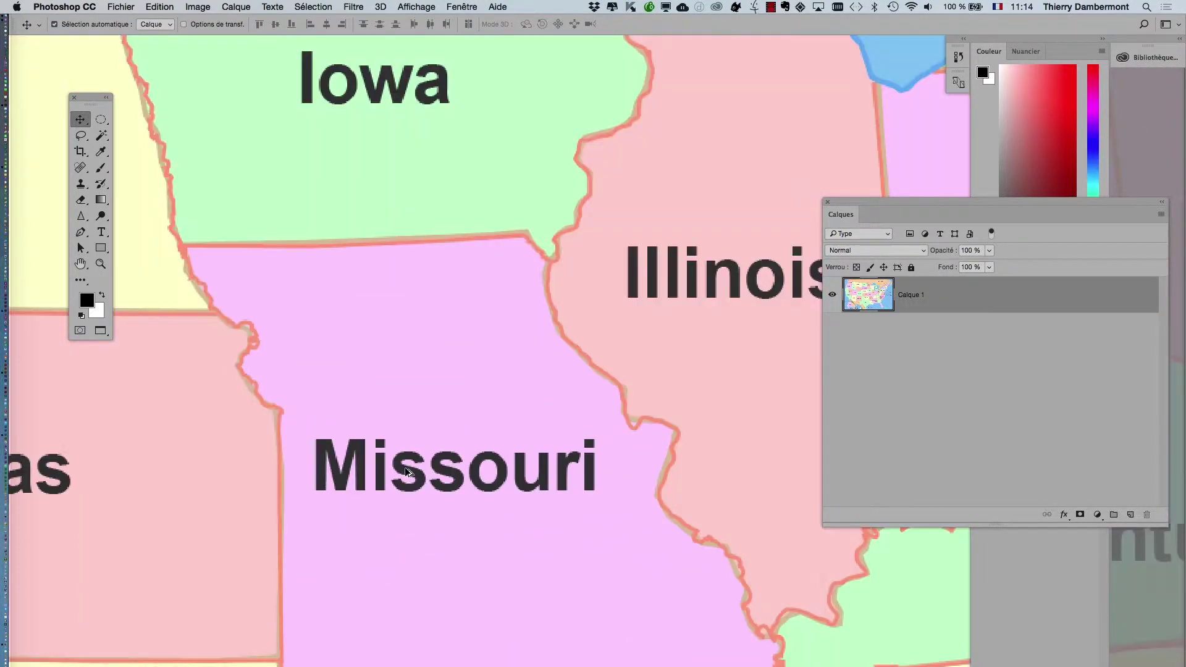
scroll(396, 439, down, 5)
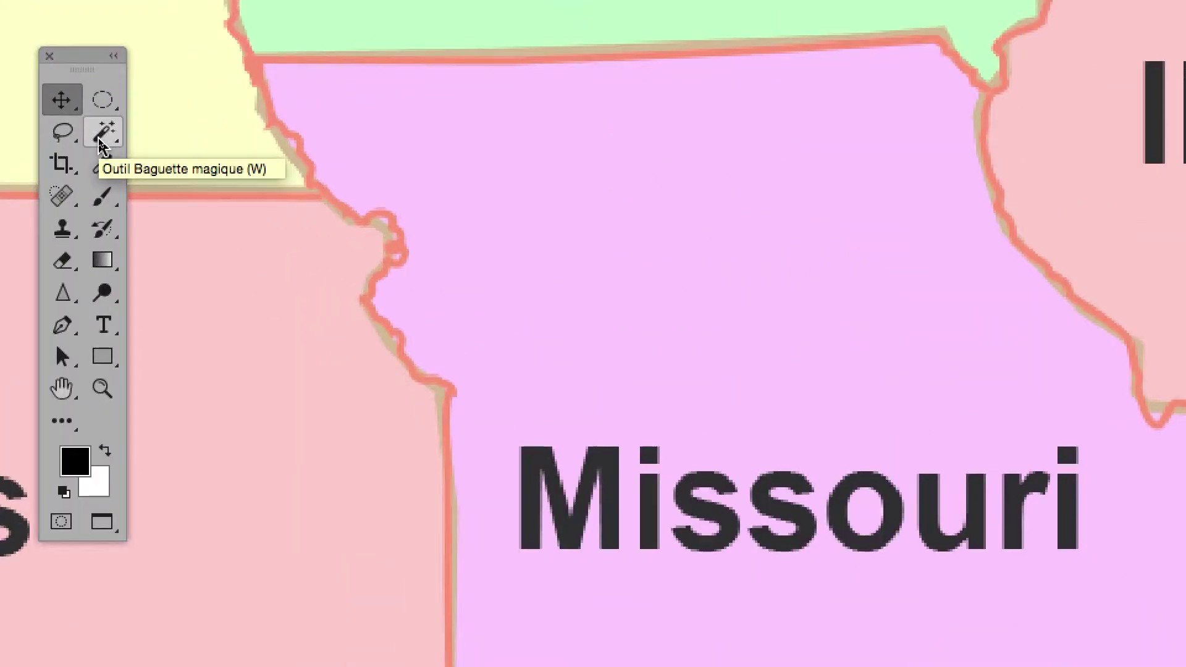
right_click(100, 136)
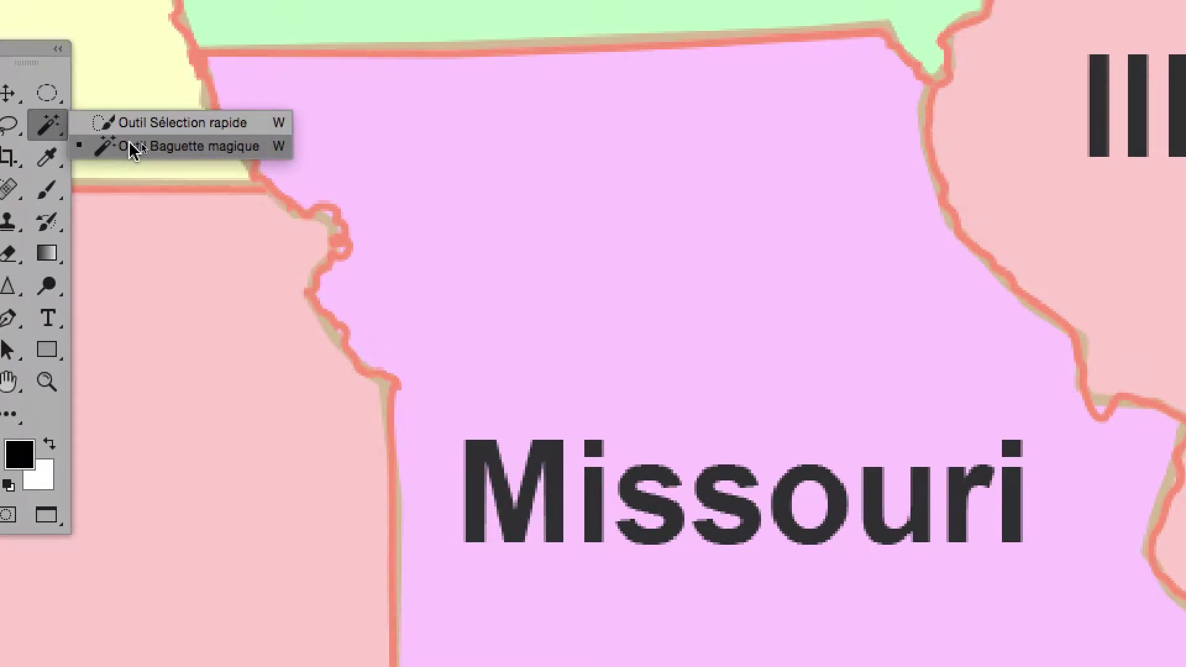
click(133, 147)
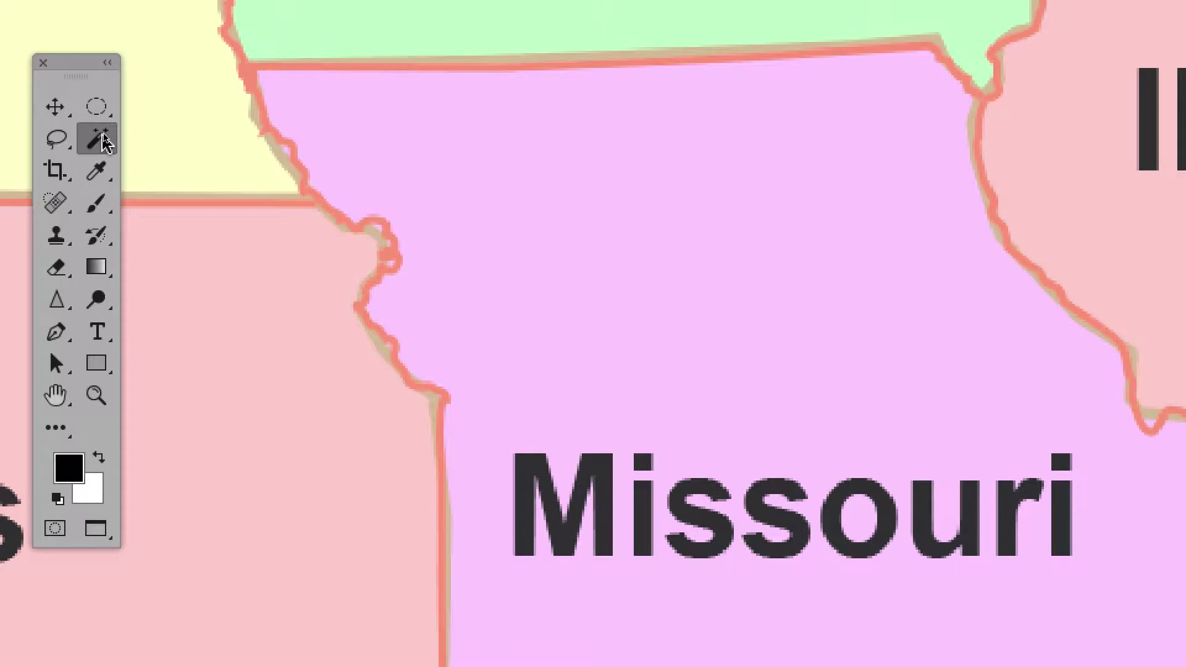
click(352, 128)
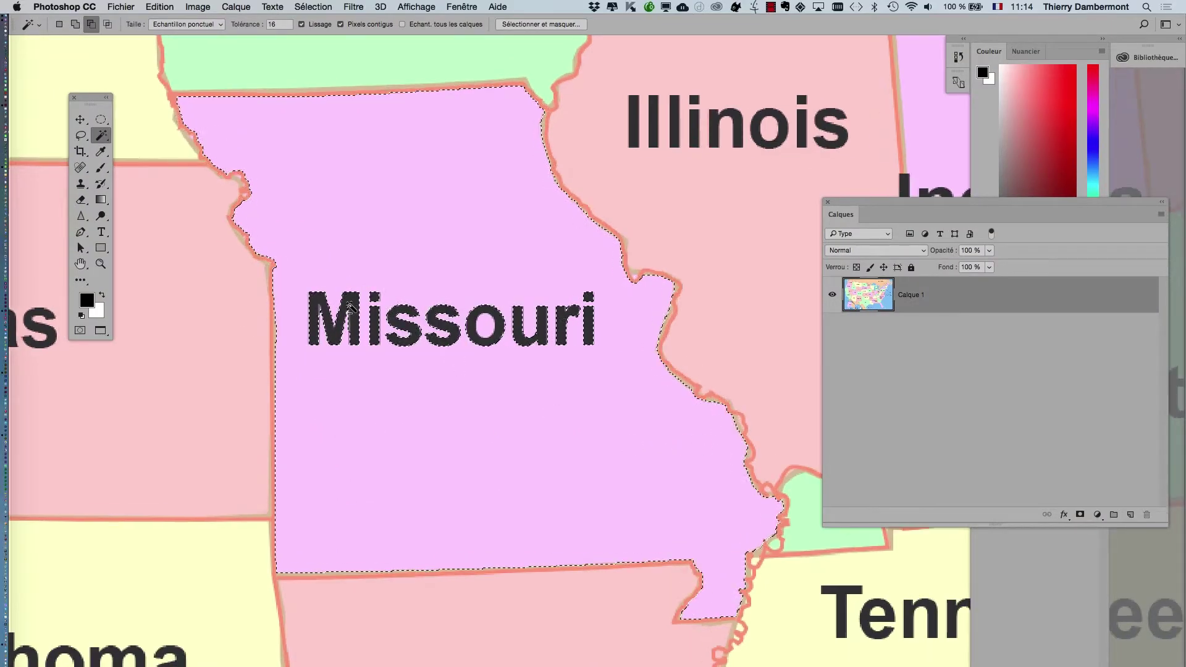
key(alt)
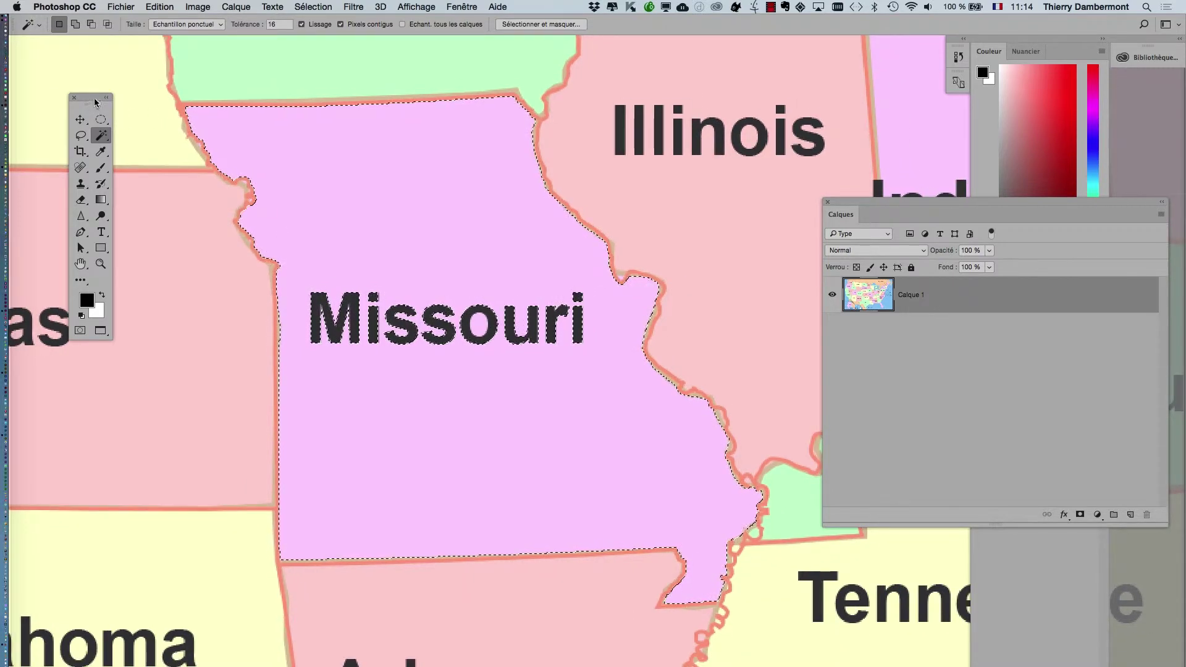
Step: Switch the Missouri selection to Quick Mask mode with masked areas shown in green at 50% opacity
drag(92, 97, 171, 165)
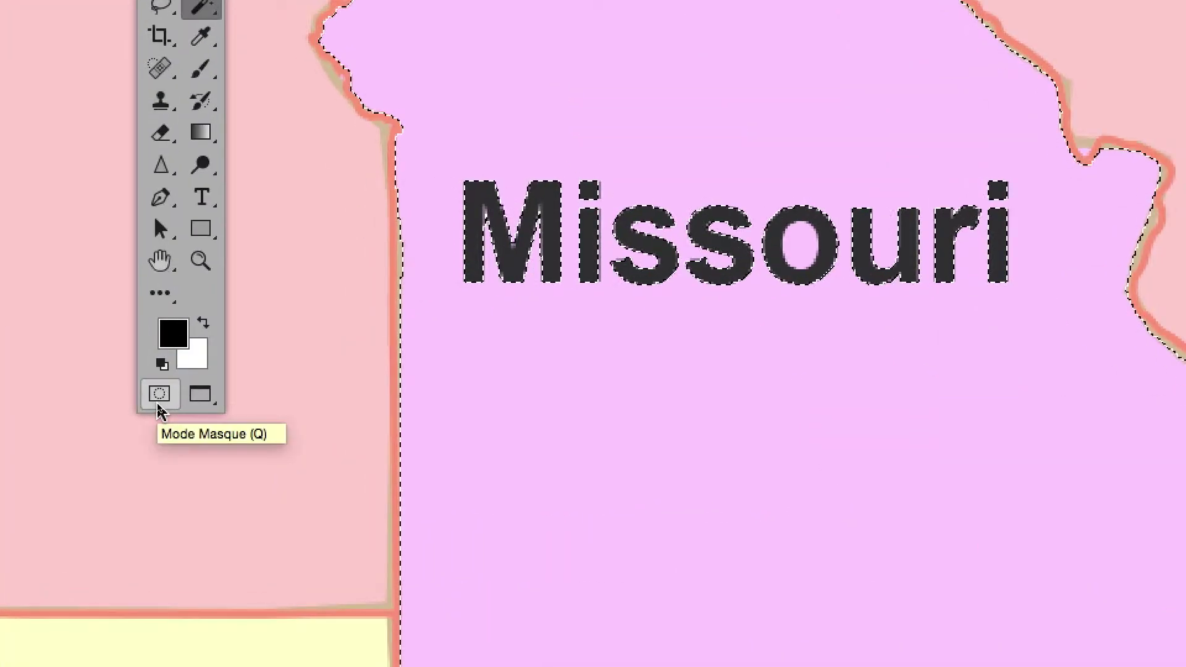
click(158, 402)
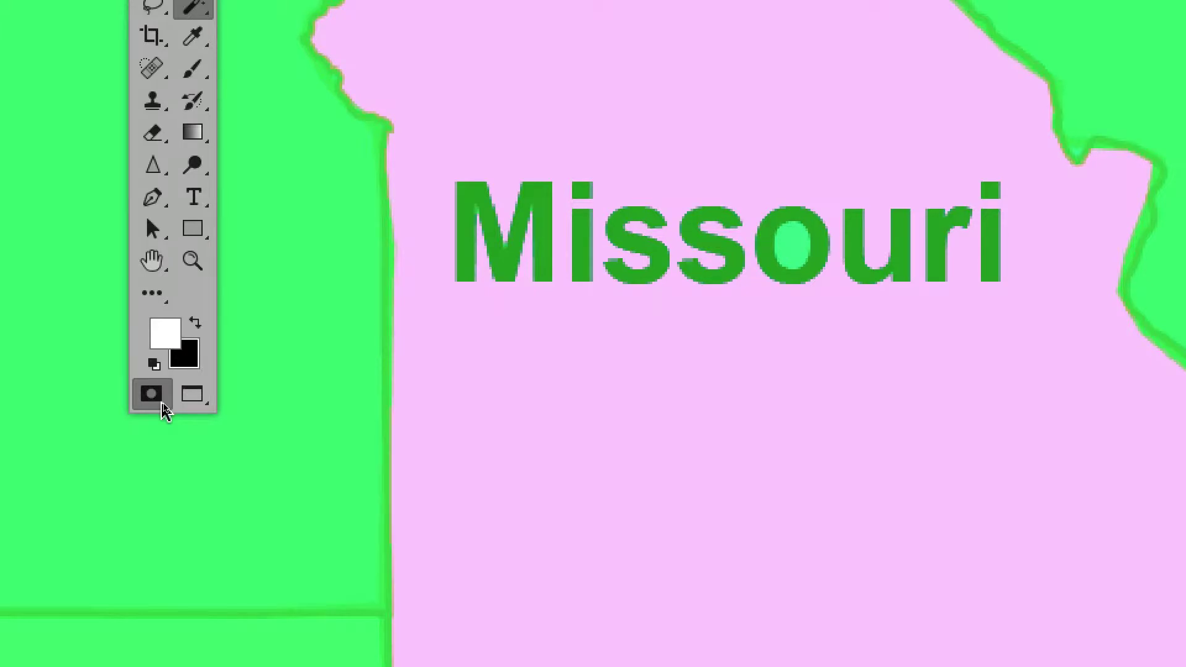
double_click(154, 400)
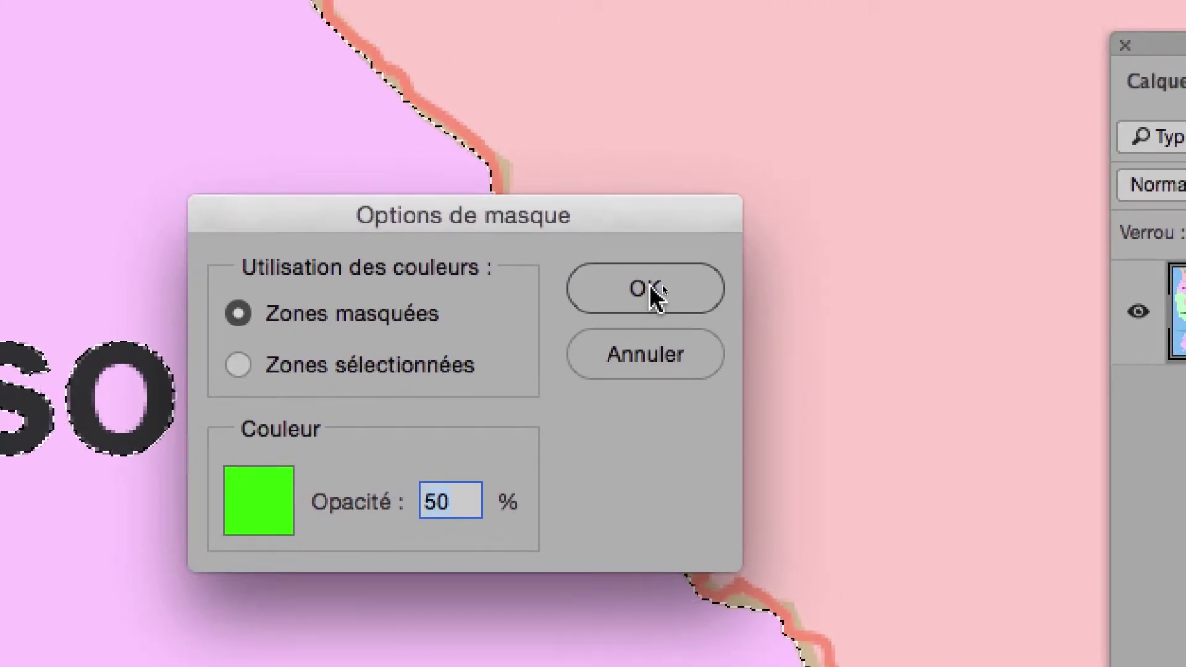
click(936, 264)
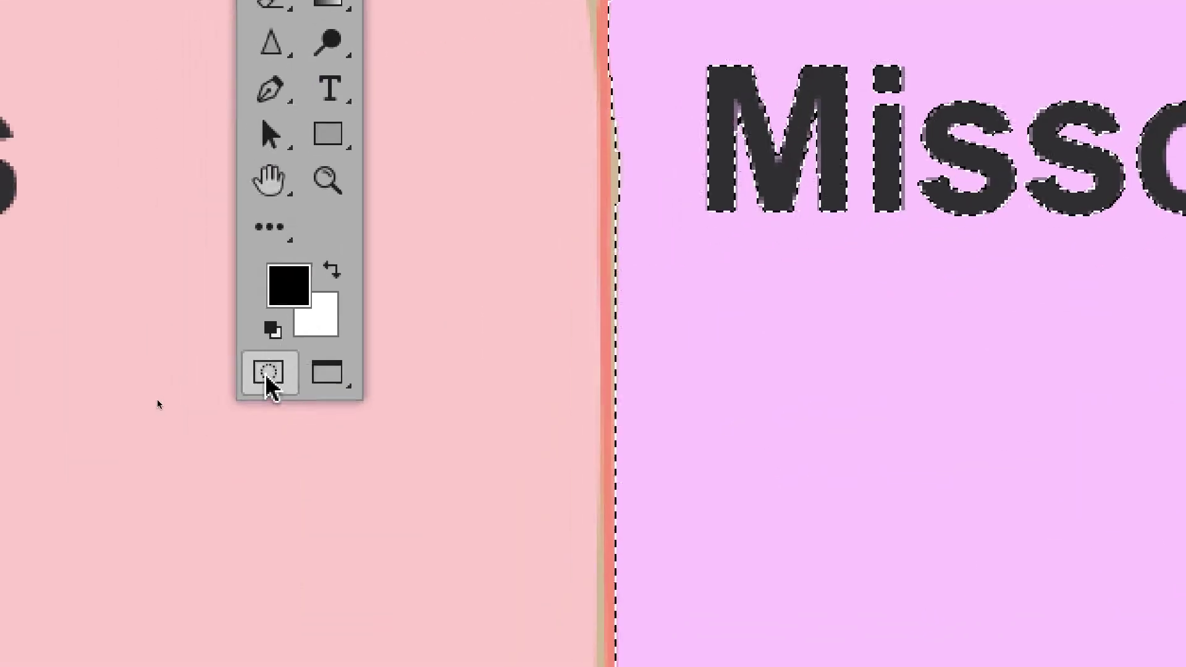
click(267, 374)
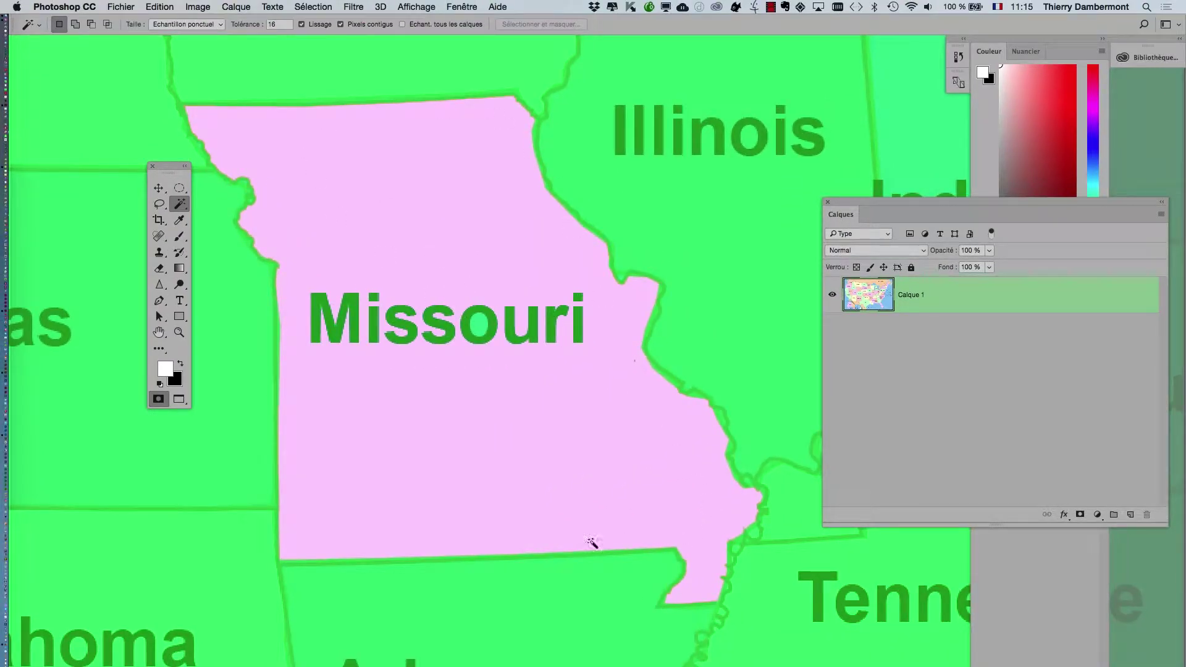
Step: Activate the Brush tool and set its diameter to 81 px and its hardness to 26%
drag(175, 171, 142, 156)
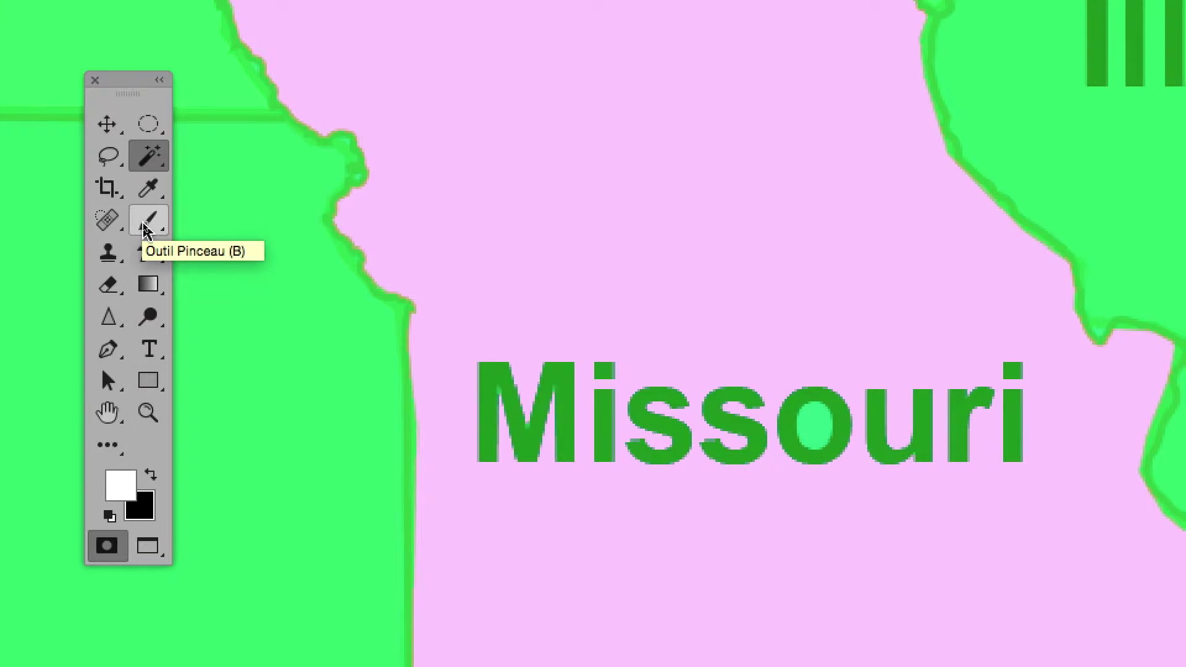
click(144, 226)
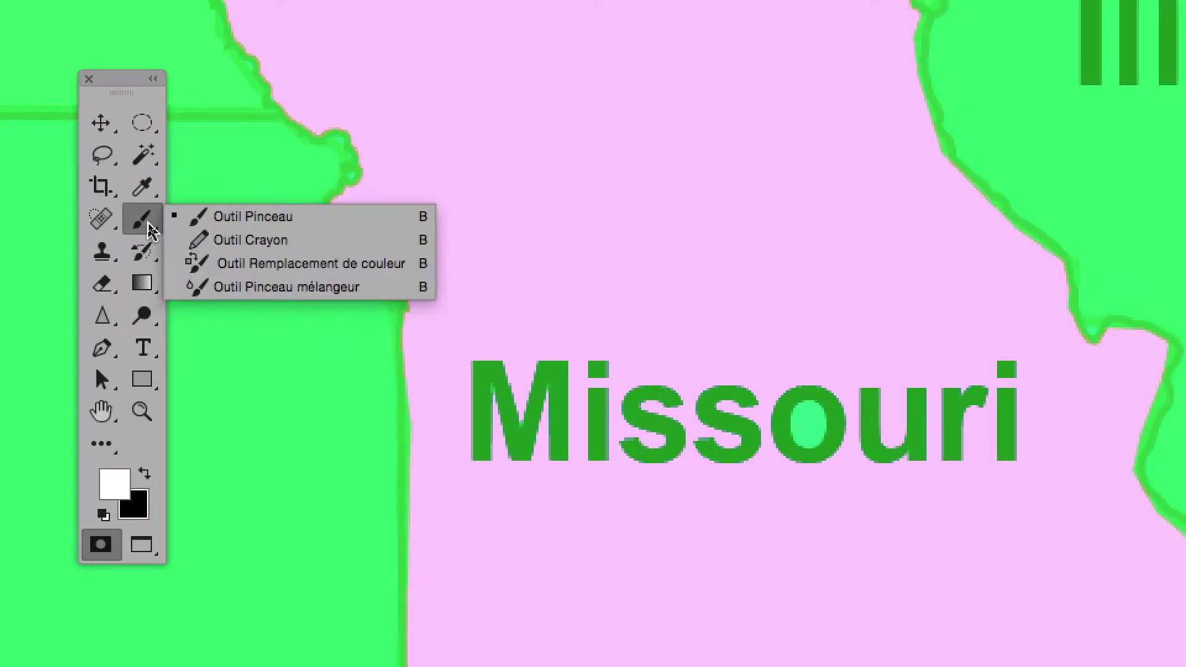
click(192, 219)
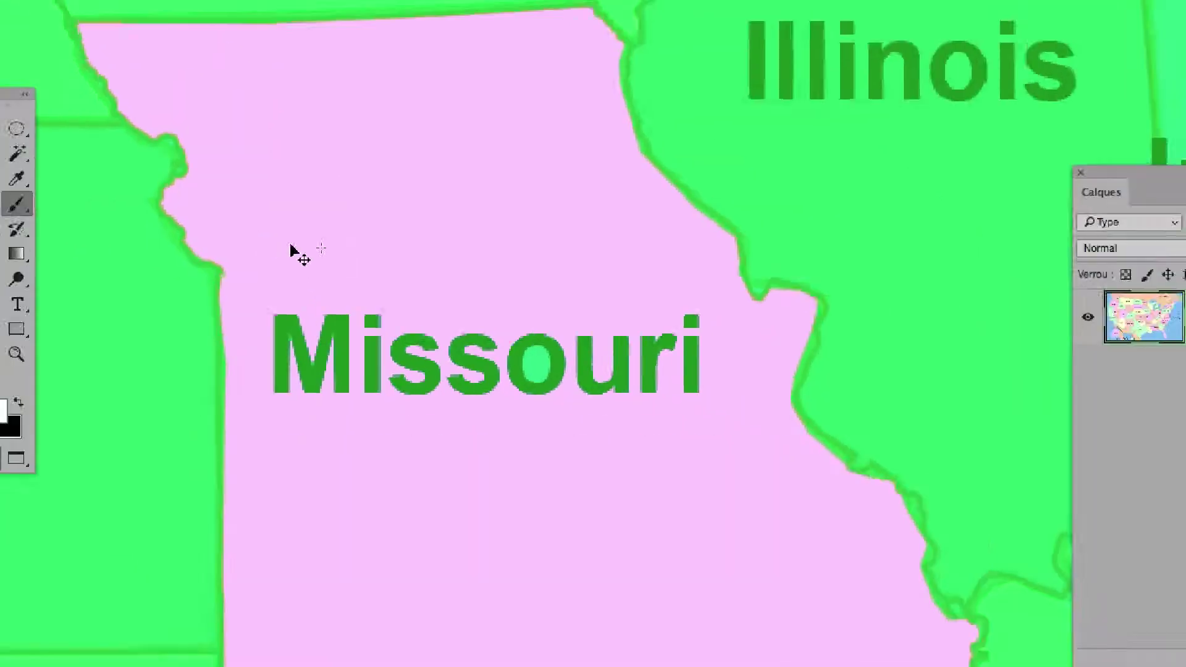
scroll(309, 254, down, 4)
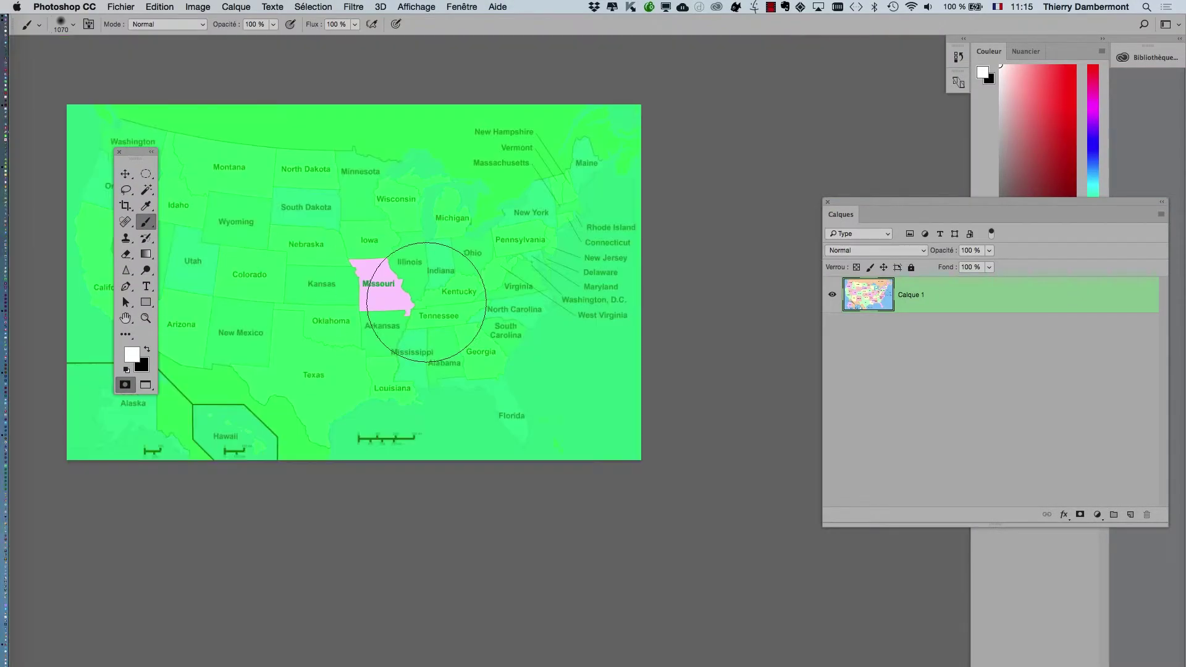
mouse_move(426, 301)
mouse_down()
mouse_move(390, 392)
mouse_move(365, 393)
mouse_up()
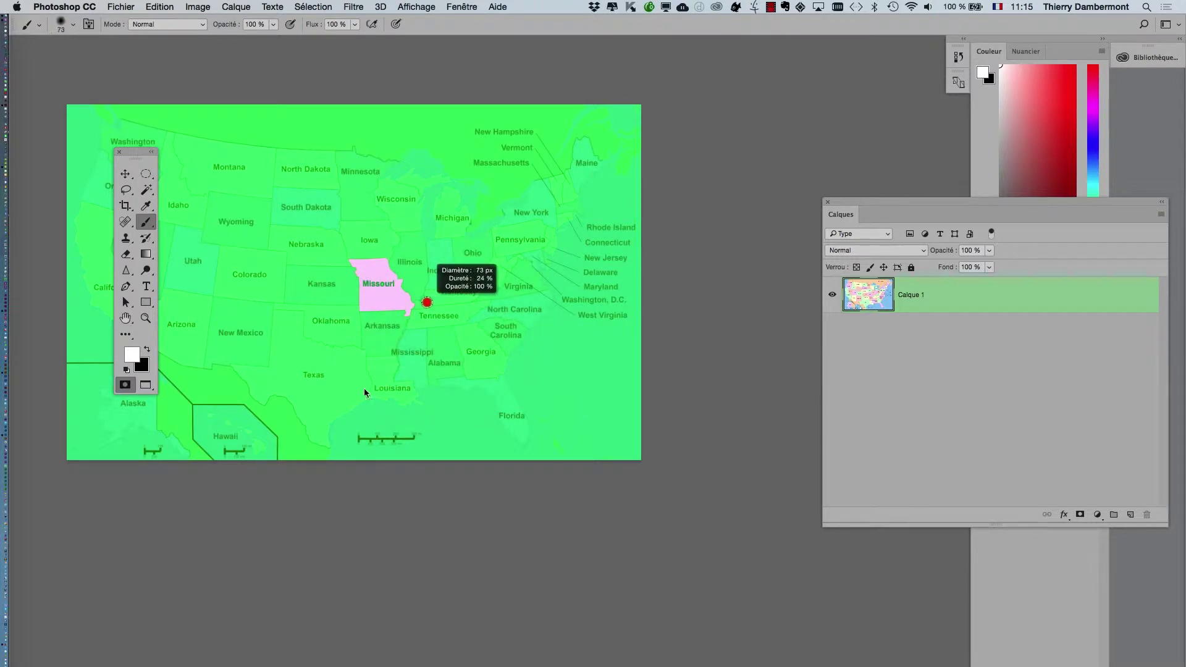
drag(460, 343, 462, 353)
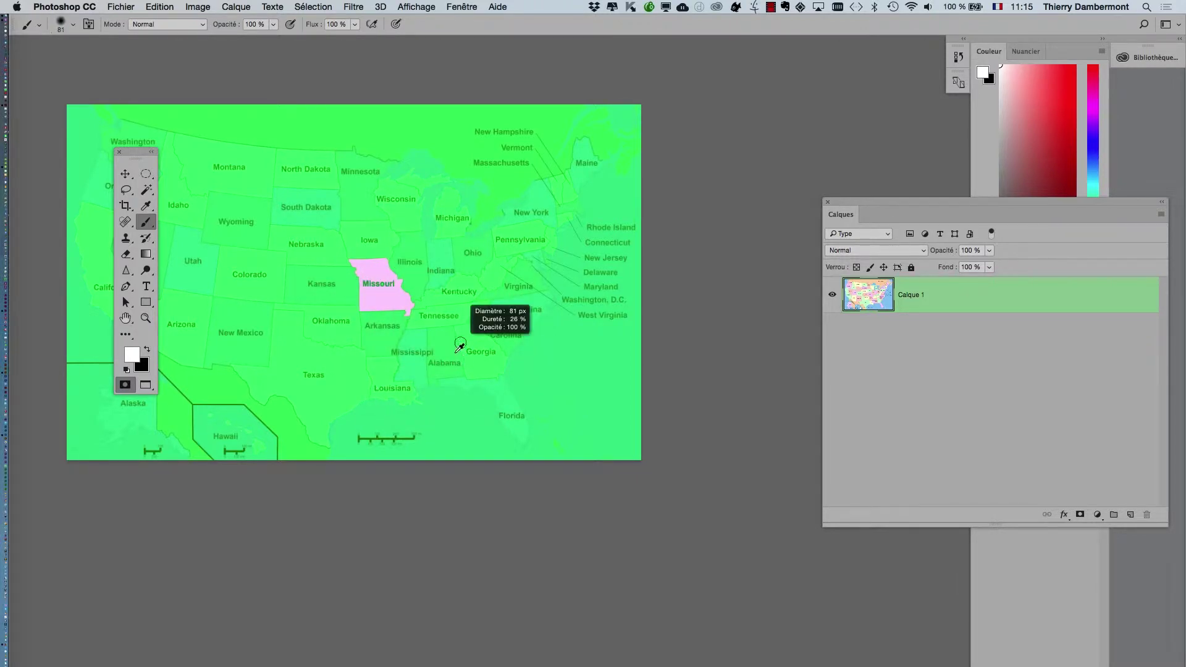
Step: Paint the Missouri lettering white in the mask to add it to the selection, and return to standard mode
scroll(371, 275, up, 6)
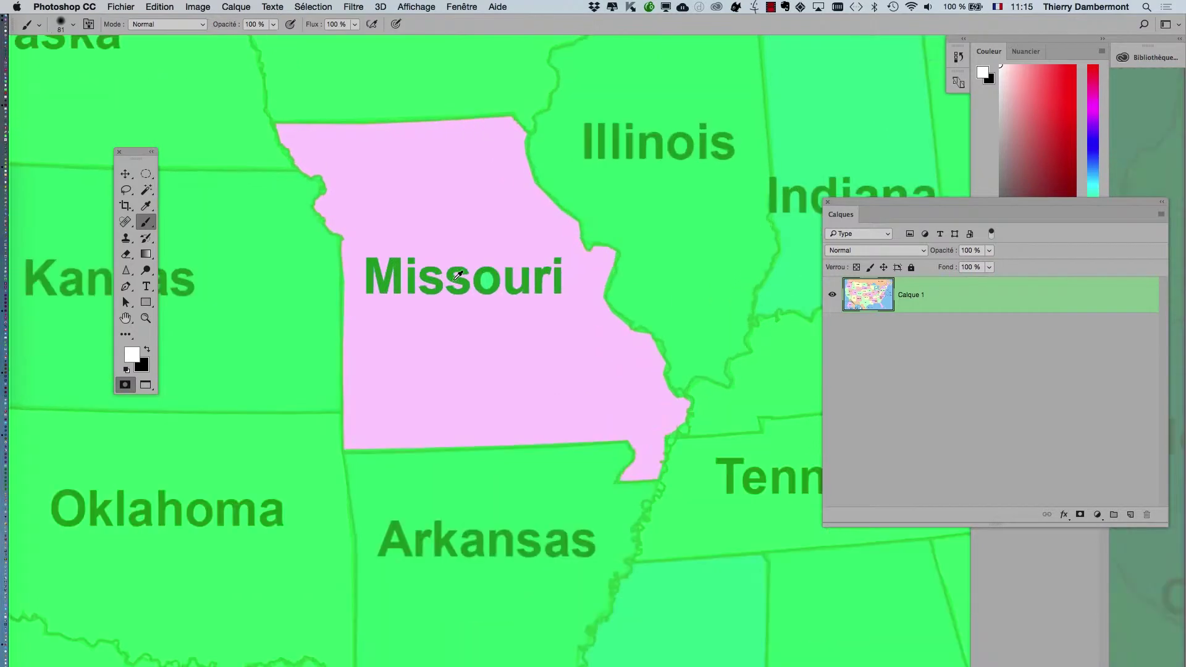
scroll(458, 276, up, 2)
mouse_move(412, 280)
mouse_down()
mouse_move(381, 276)
mouse_move(374, 262)
mouse_move(373, 283)
mouse_move(527, 282)
mouse_move(561, 267)
mouse_up()
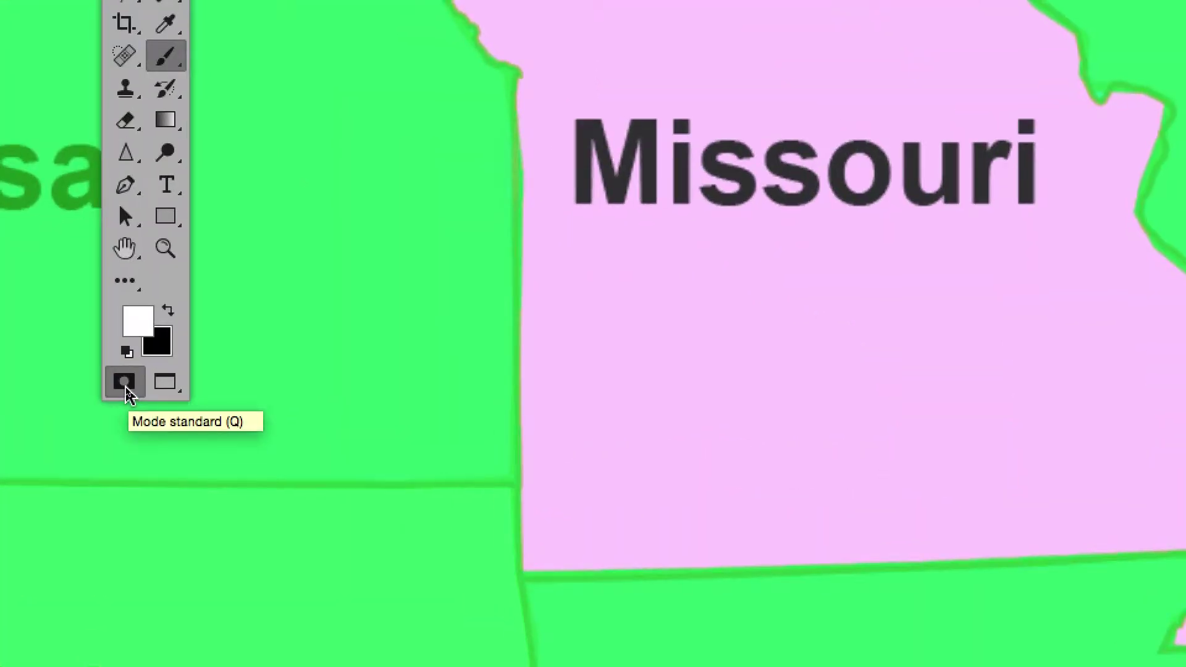
click(125, 382)
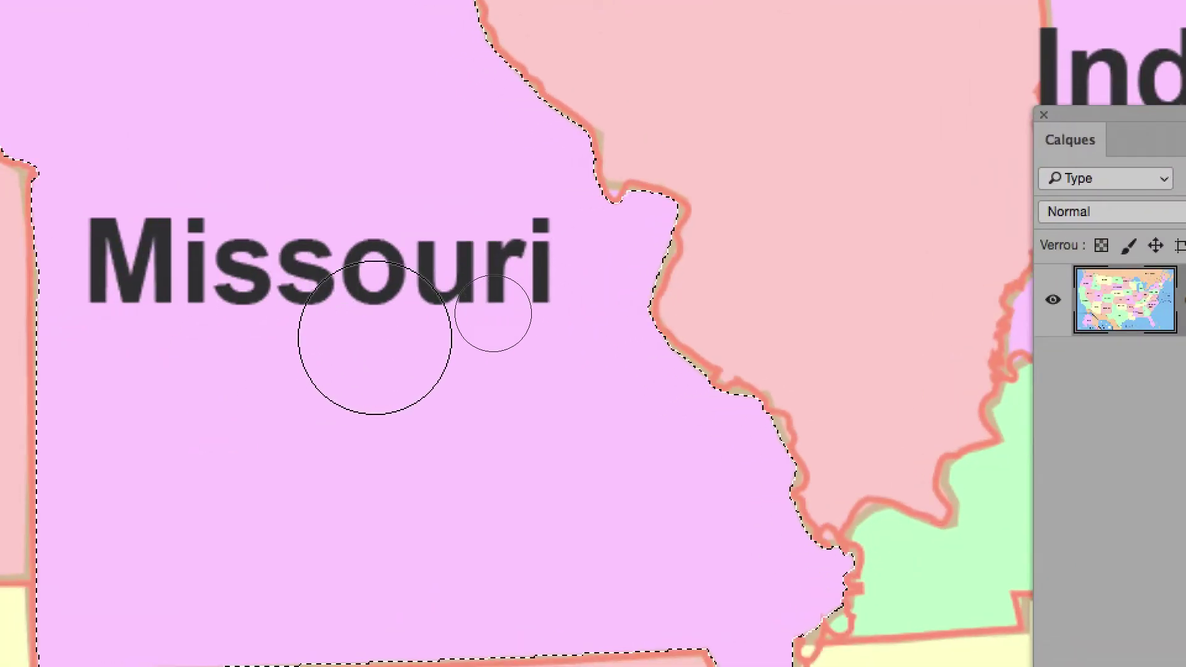
scroll(226, 400, down, 3)
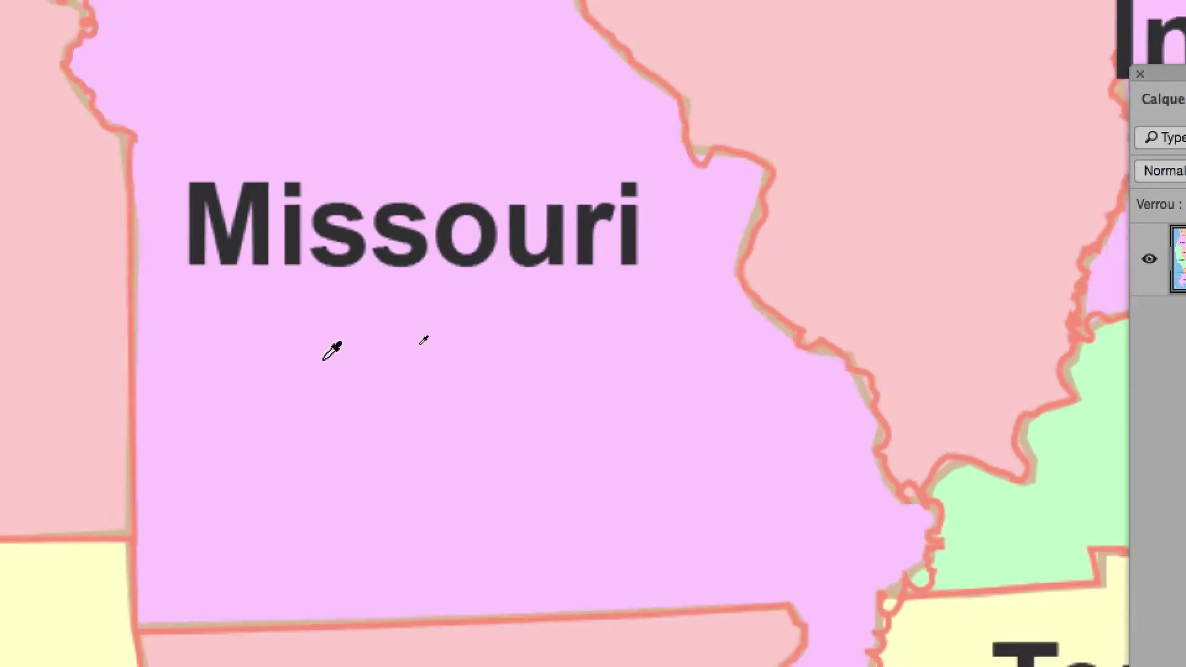
scroll(332, 351, down, 3)
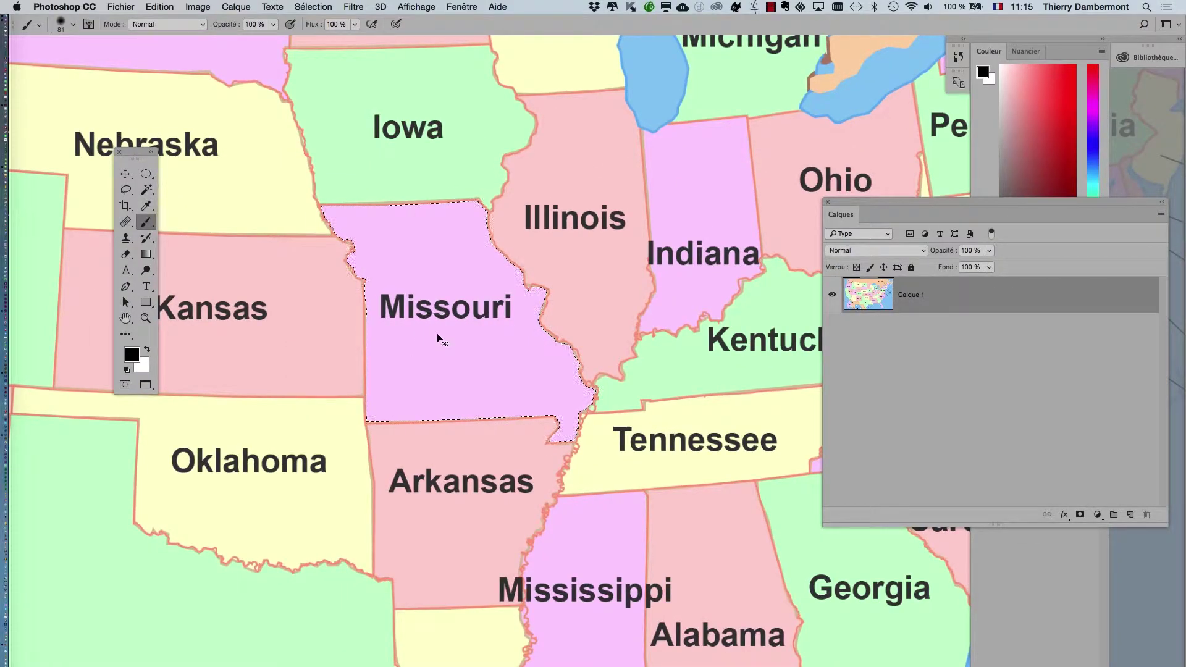
Step: Show the Paths panel as an enlarged floating panel beside Missouri, moving the Layers panel out of its way
click(462, 7)
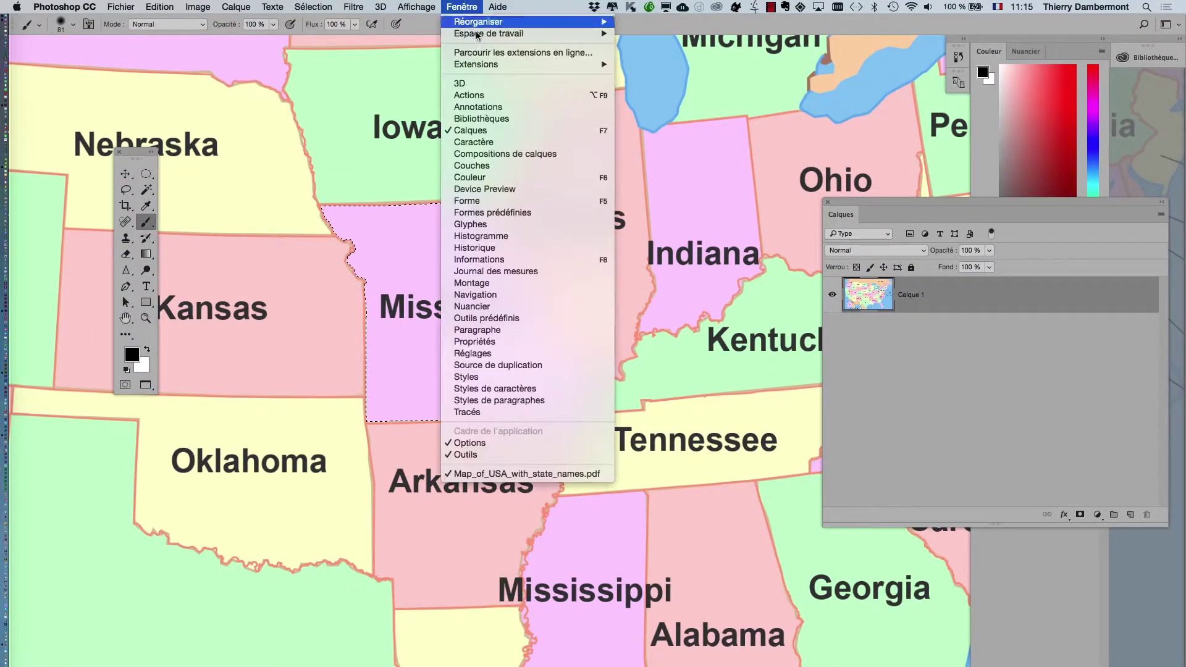
click(526, 412)
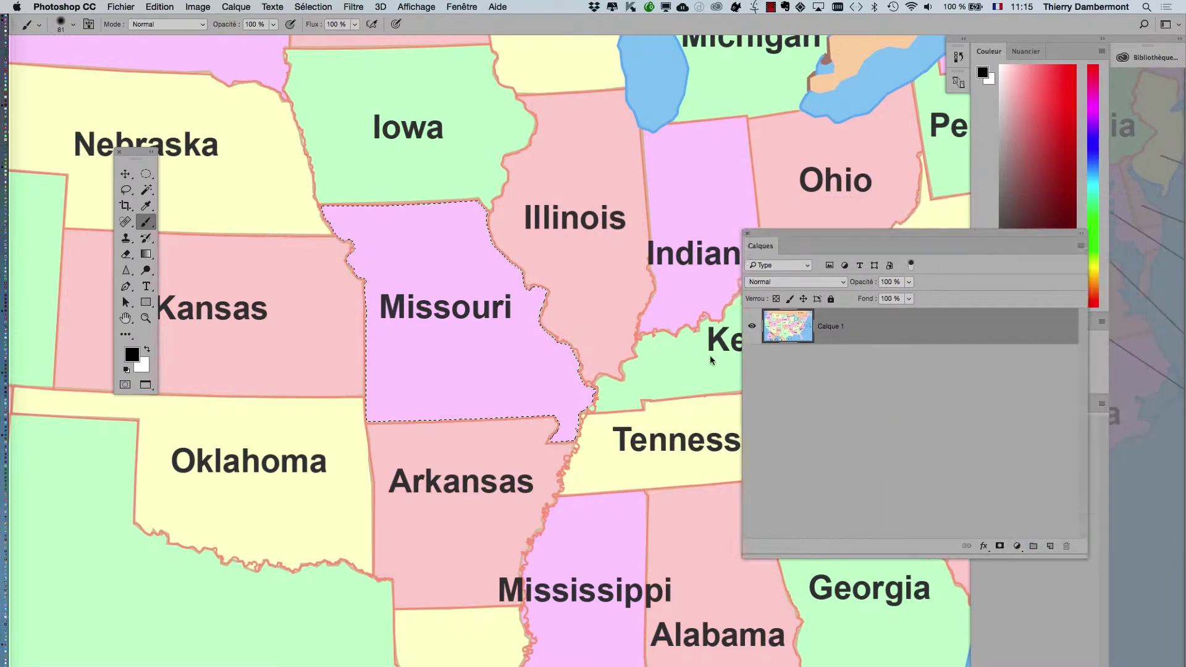
drag(1032, 213, 372, 515)
drag(989, 395, 639, 175)
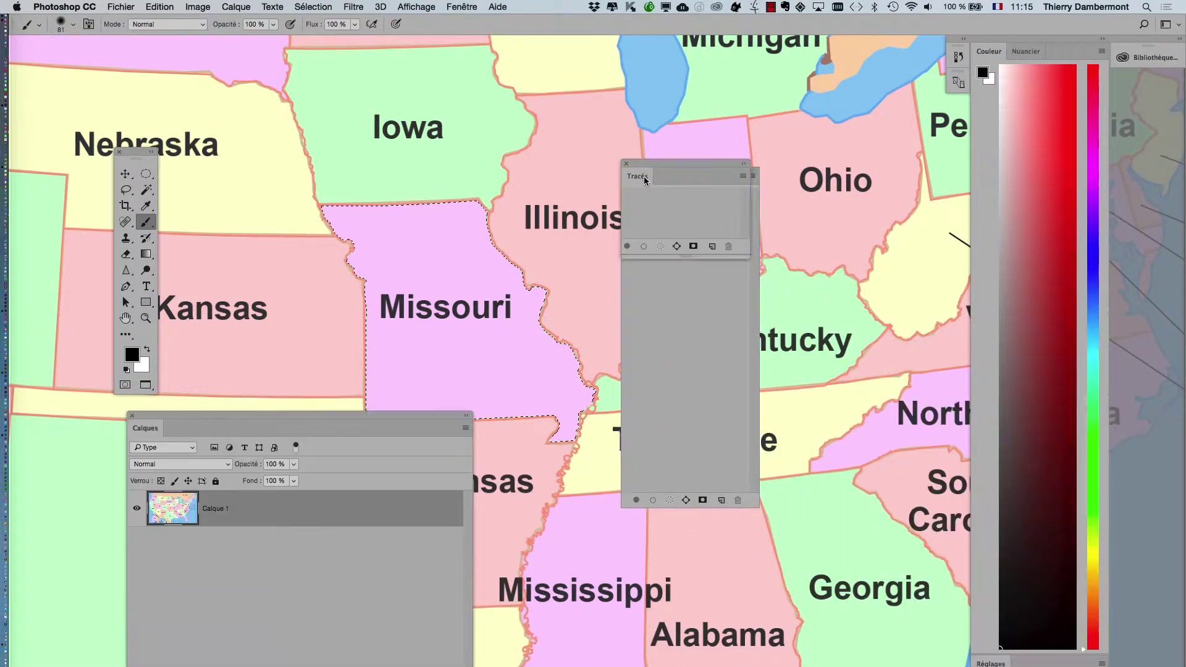
drag(749, 256, 803, 470)
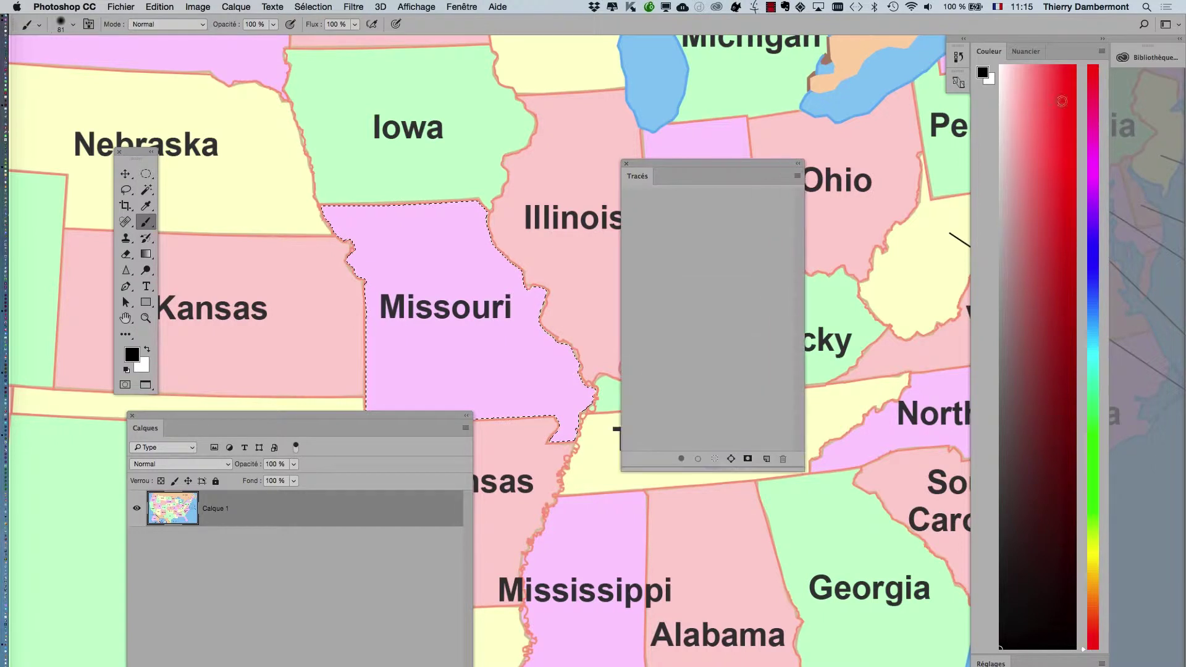
Step: Collapse the docked colour panels and arrange the floating Layers and Paths panels clear of Missouri, with the Move tool active
click(1104, 42)
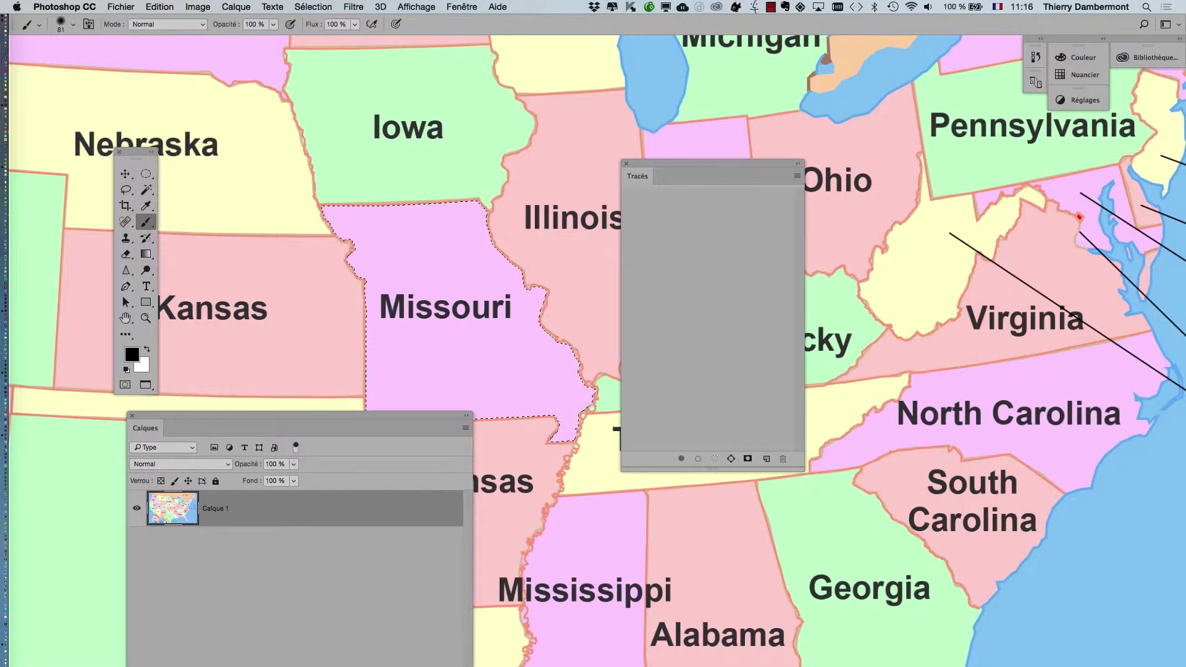
drag(473, 666, 459, 626)
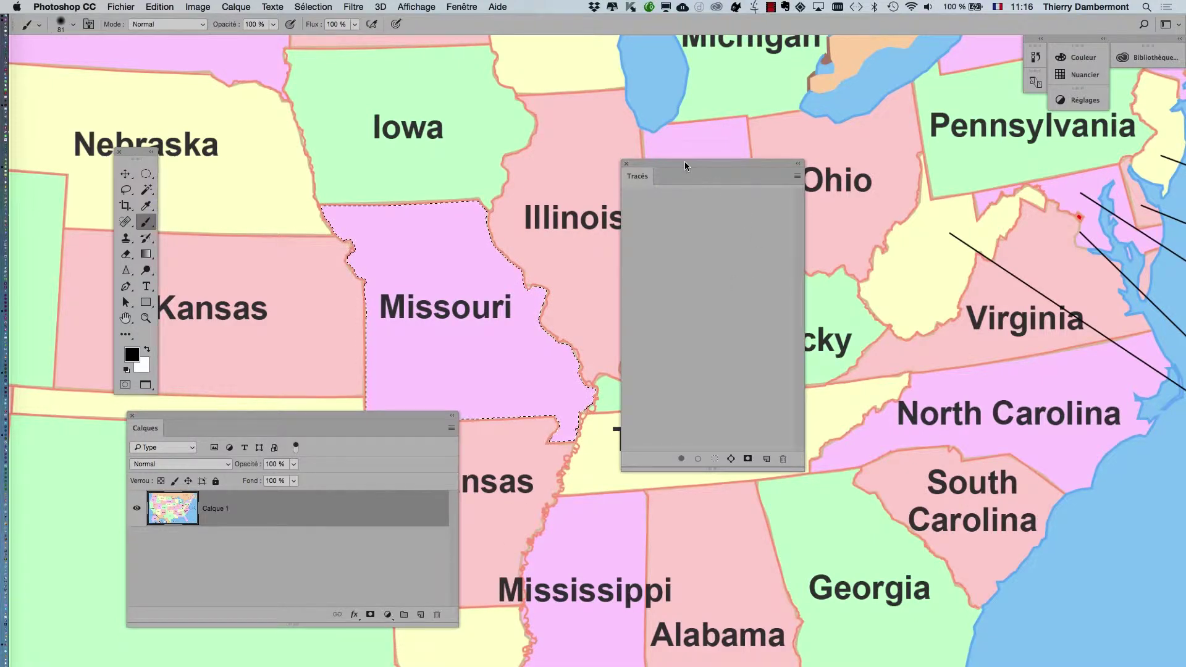
drag(685, 164, 681, 164)
drag(413, 414, 315, 466)
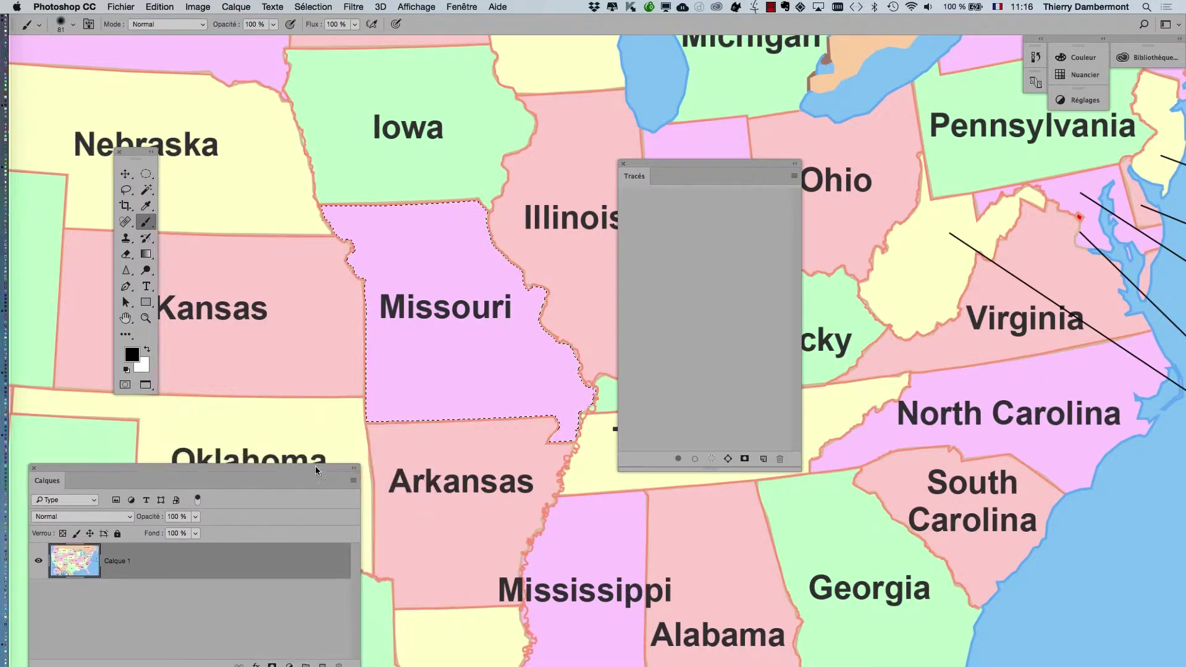
click(125, 174)
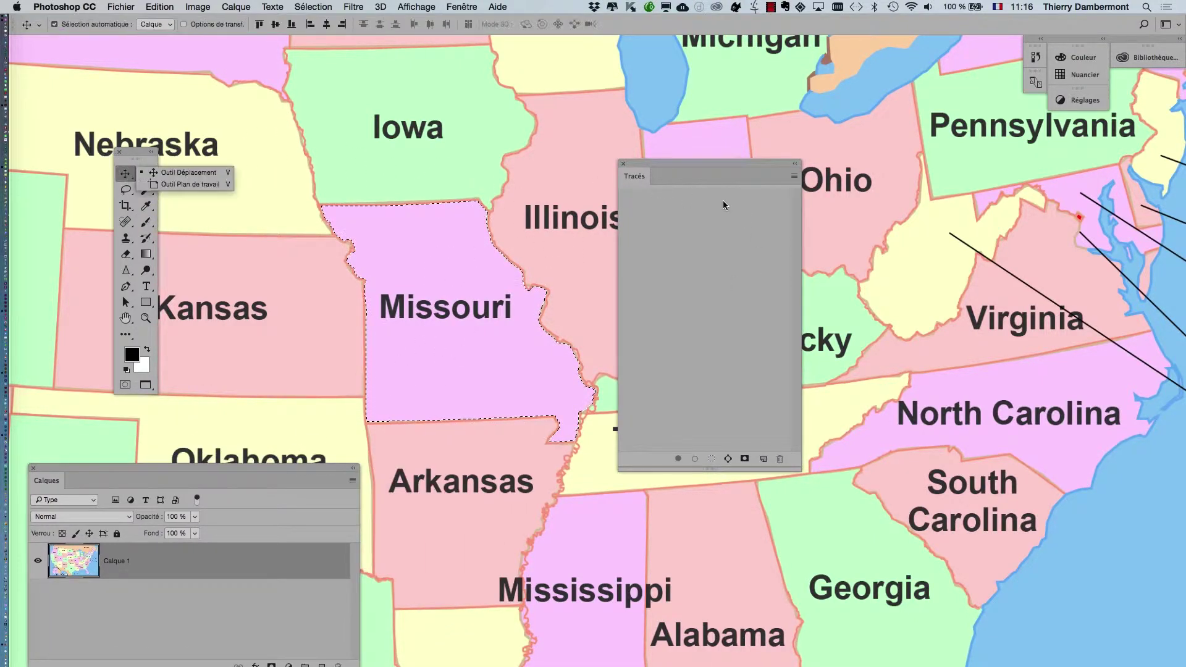
click(741, 164)
drag(739, 161, 730, 162)
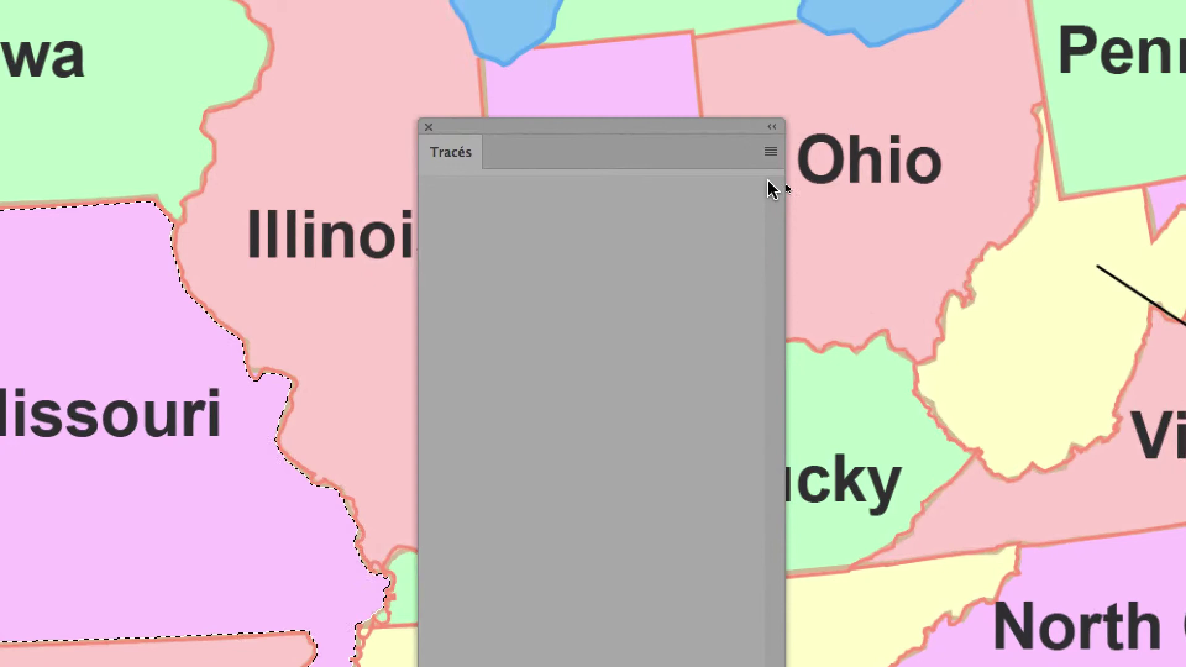
Step: Convert the Missouri selection into a work path with a tolerance of 2.0 pixels
click(774, 32)
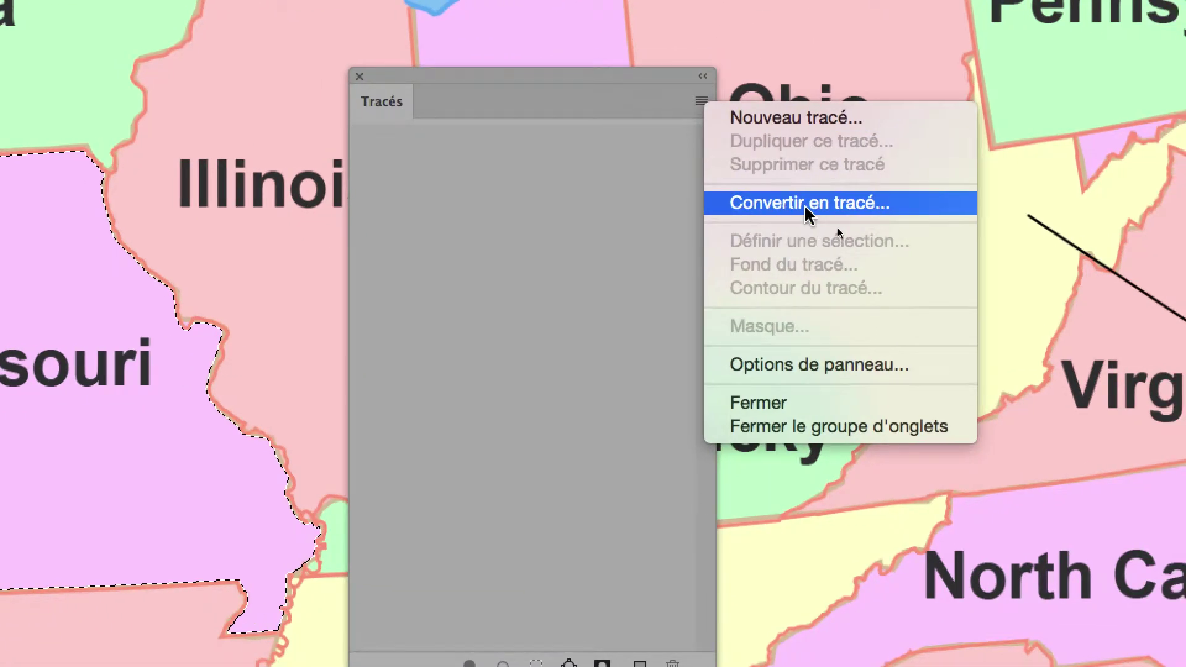
click(800, 205)
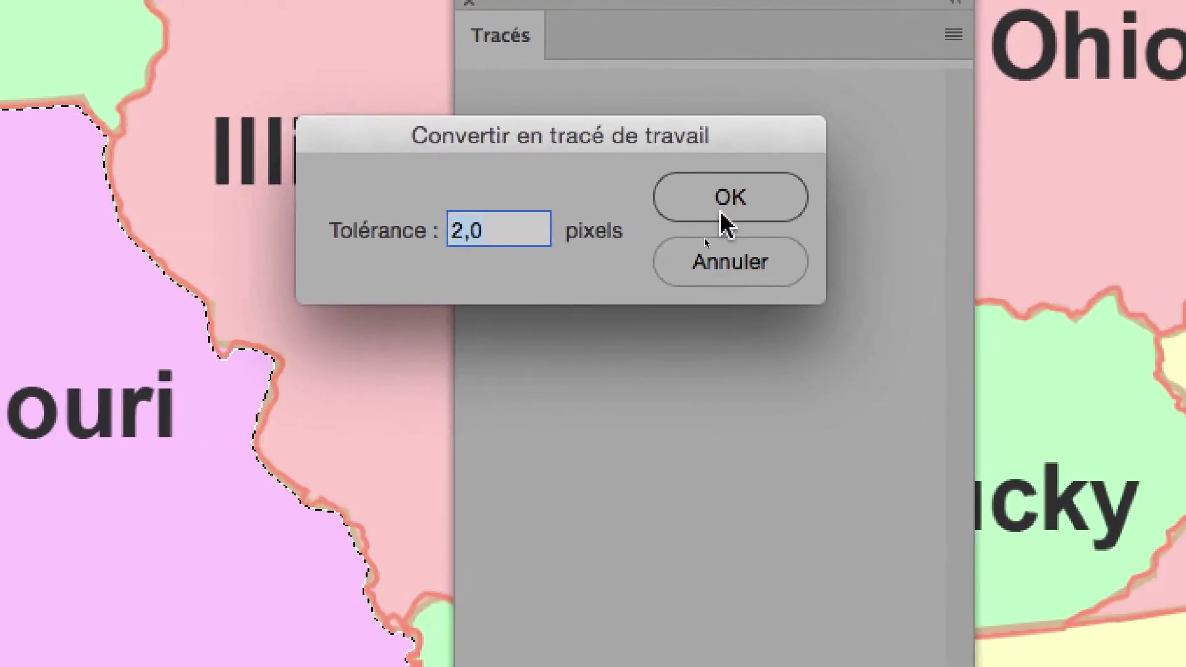
click(905, 182)
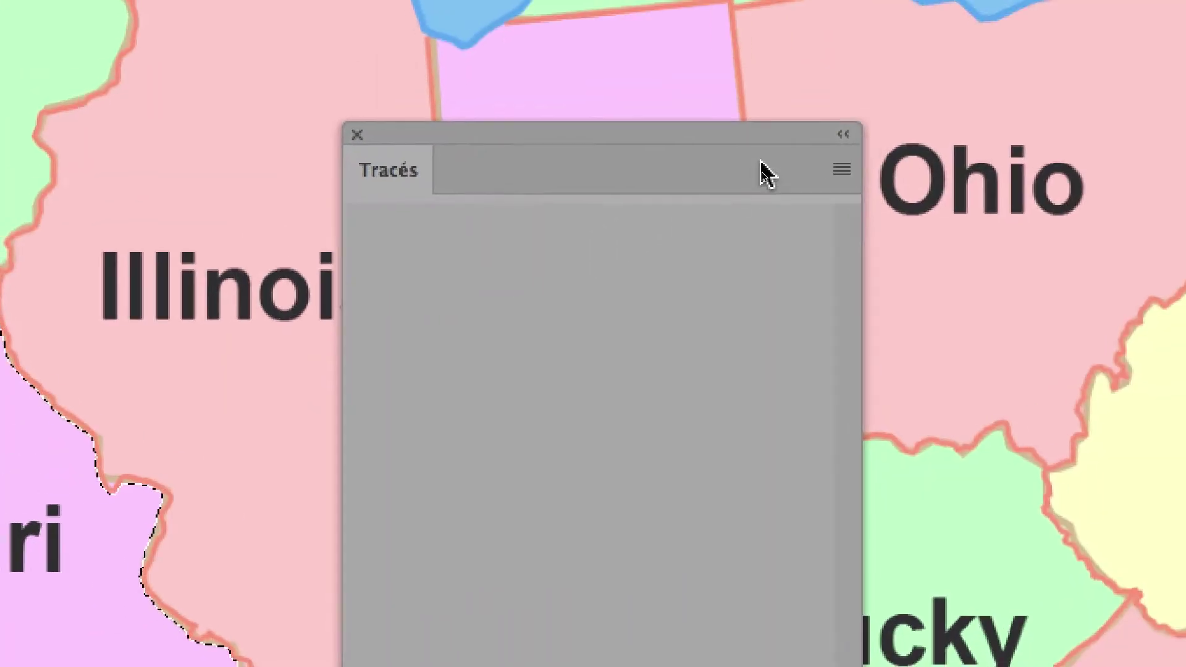
Step: Try converting the Missouri selection into a work path with the tolerance lowered to 0.1, accept 0.5 pixels, and undo the conversion
click(784, 164)
click(834, 288)
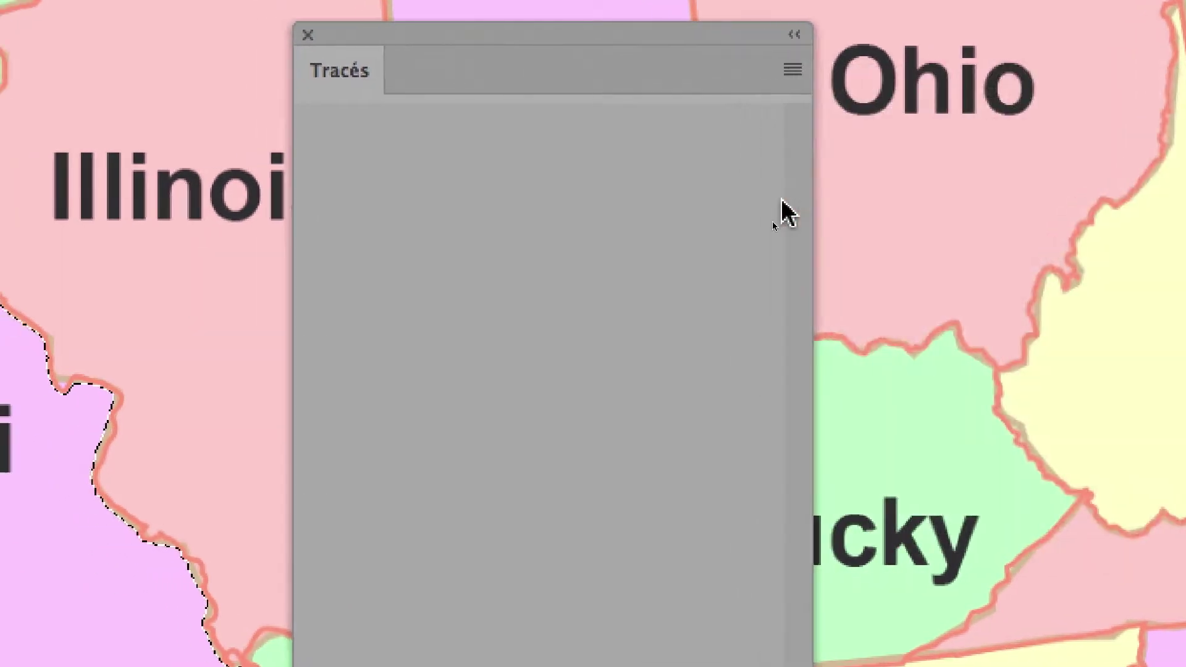
text(0,1)
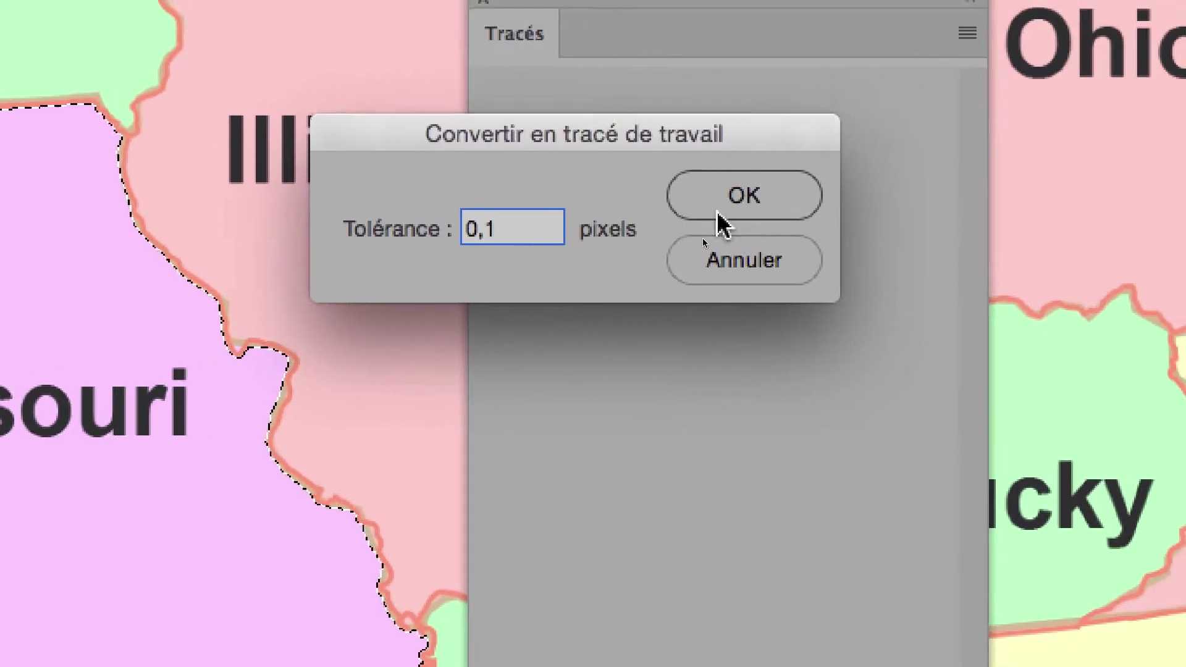
click(902, 185)
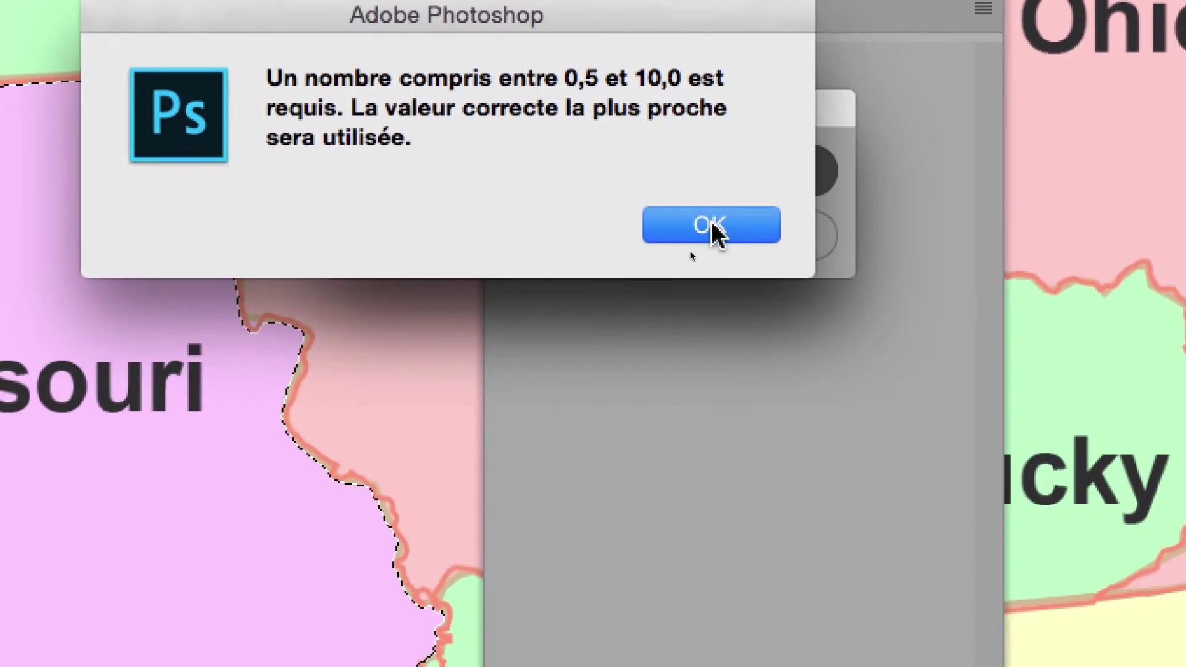
click(713, 224)
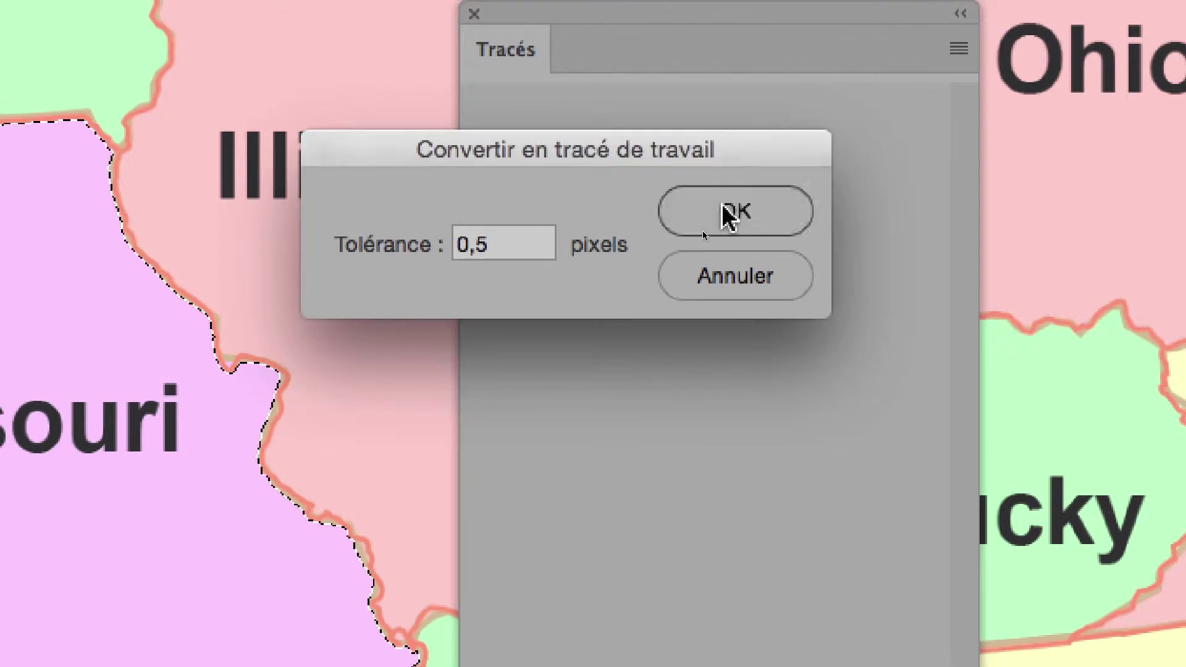
click(702, 231)
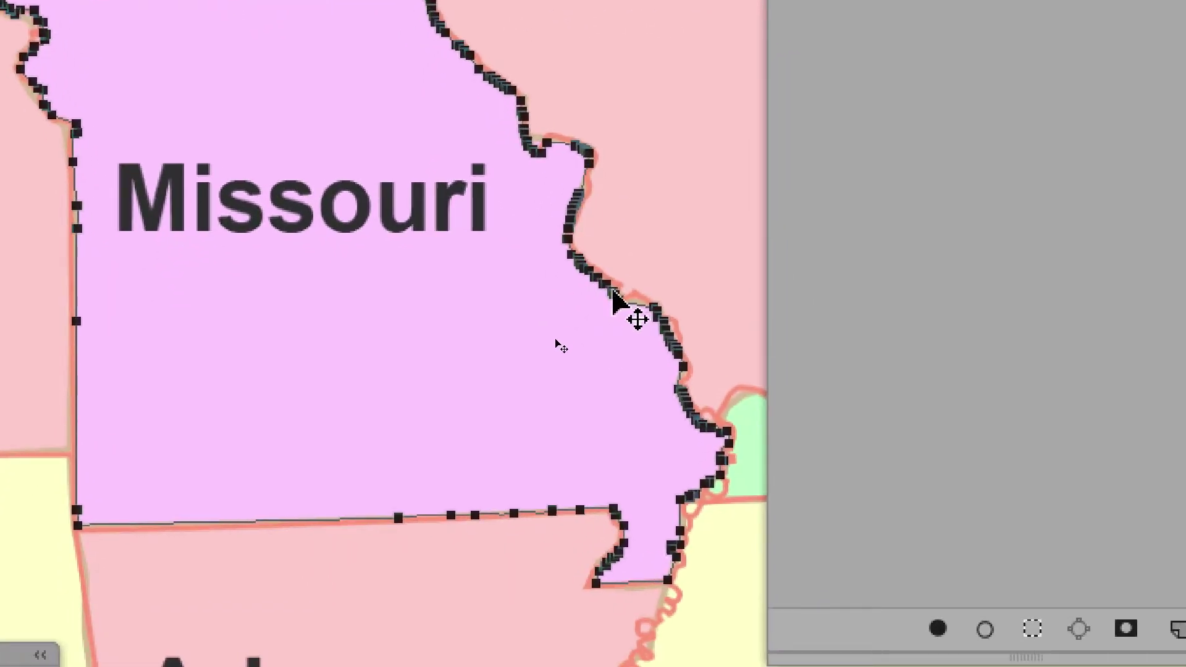
key(ctrl+z)
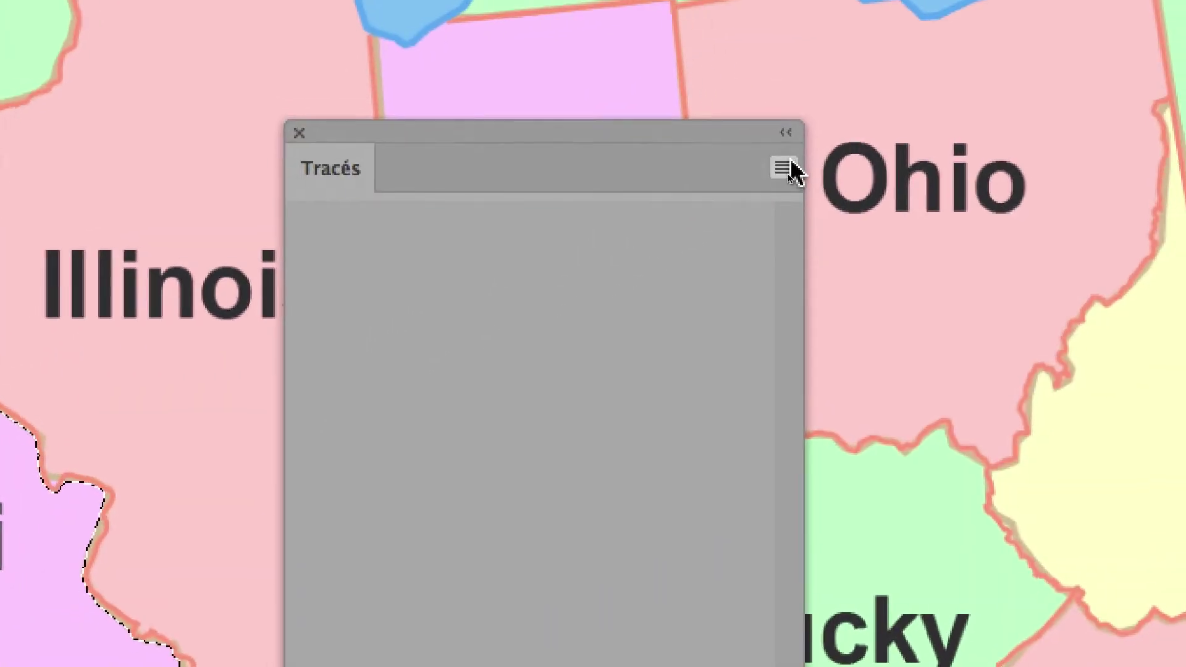
Step: Try converting the Missouri selection into a work path with the tolerance raised to 20, accept 10.0 pixels, and undo the conversion
click(791, 162)
click(852, 309)
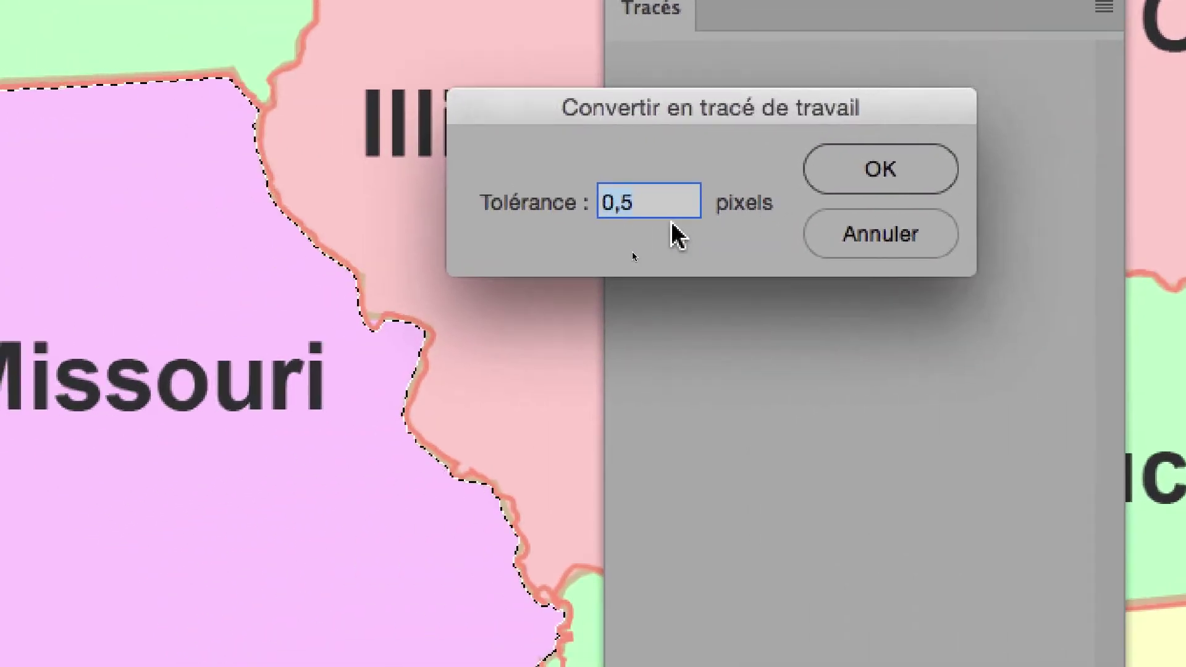
text(20)
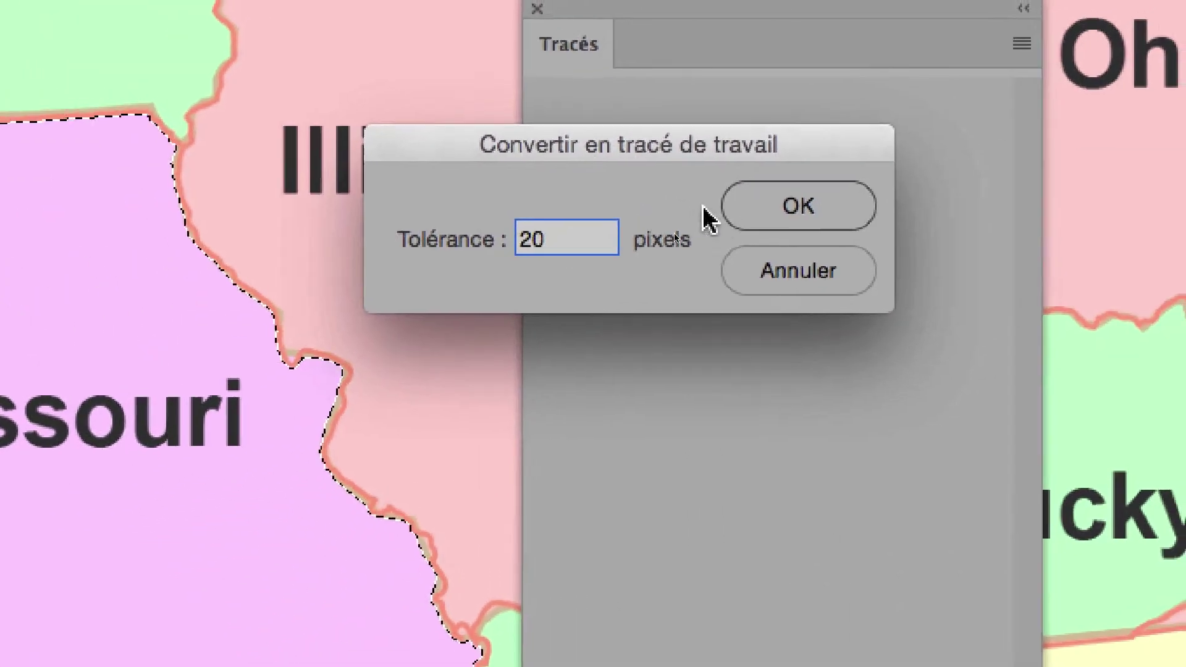
click(968, 187)
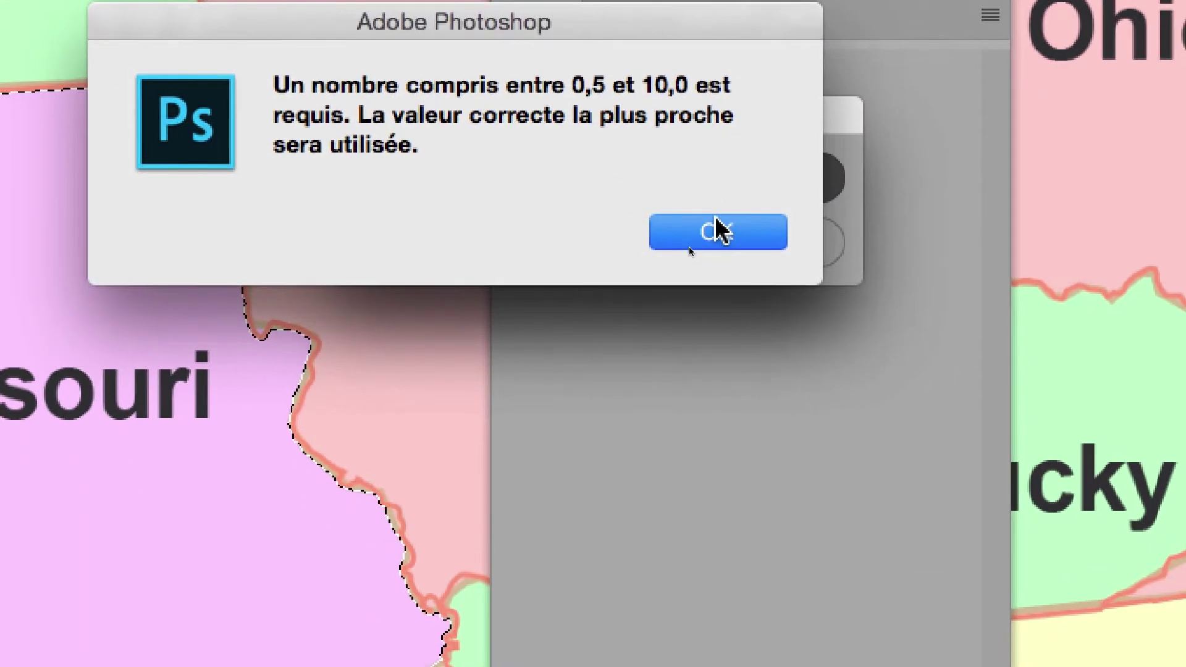
click(765, 323)
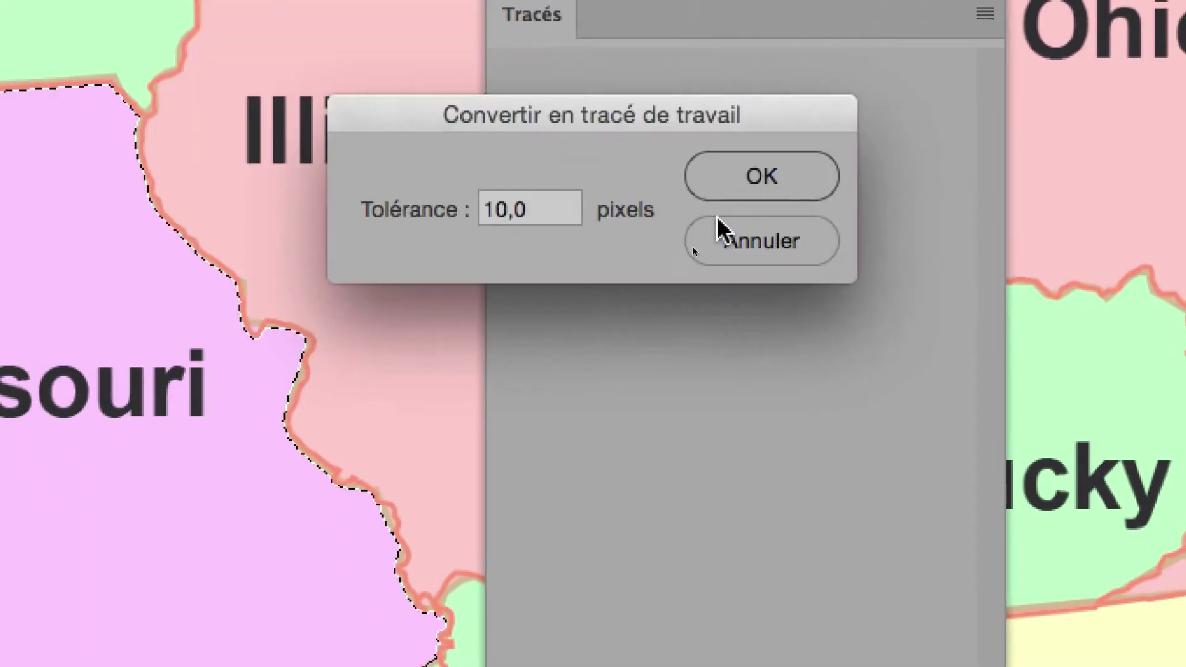
click(729, 214)
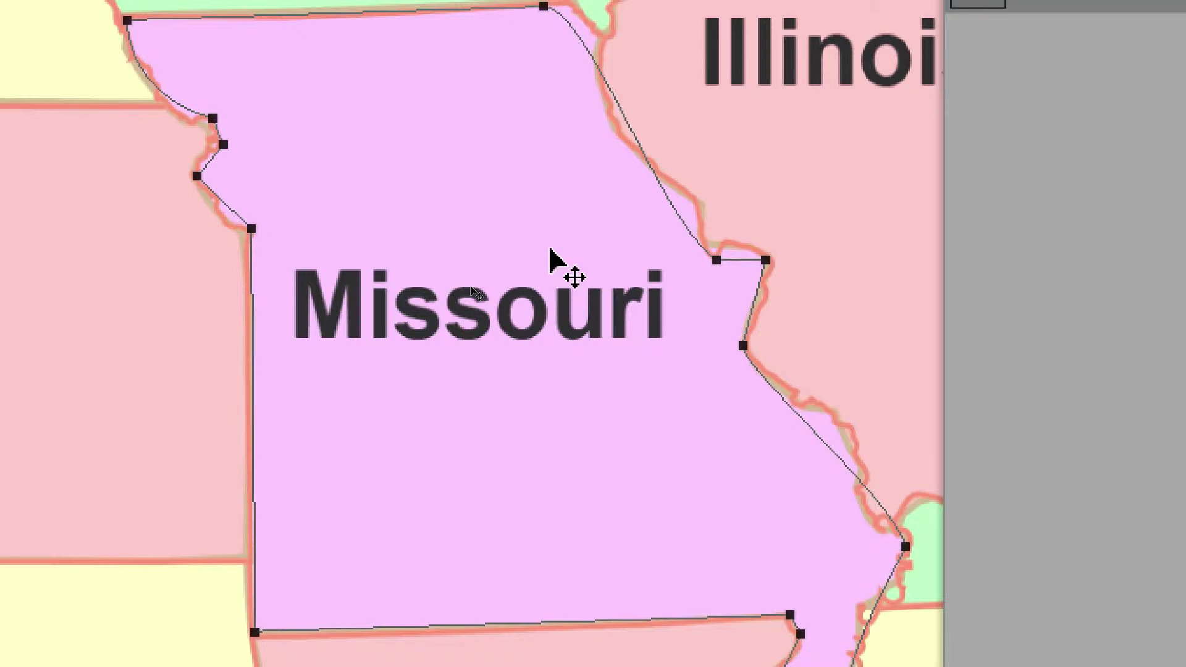
key(super+Return)
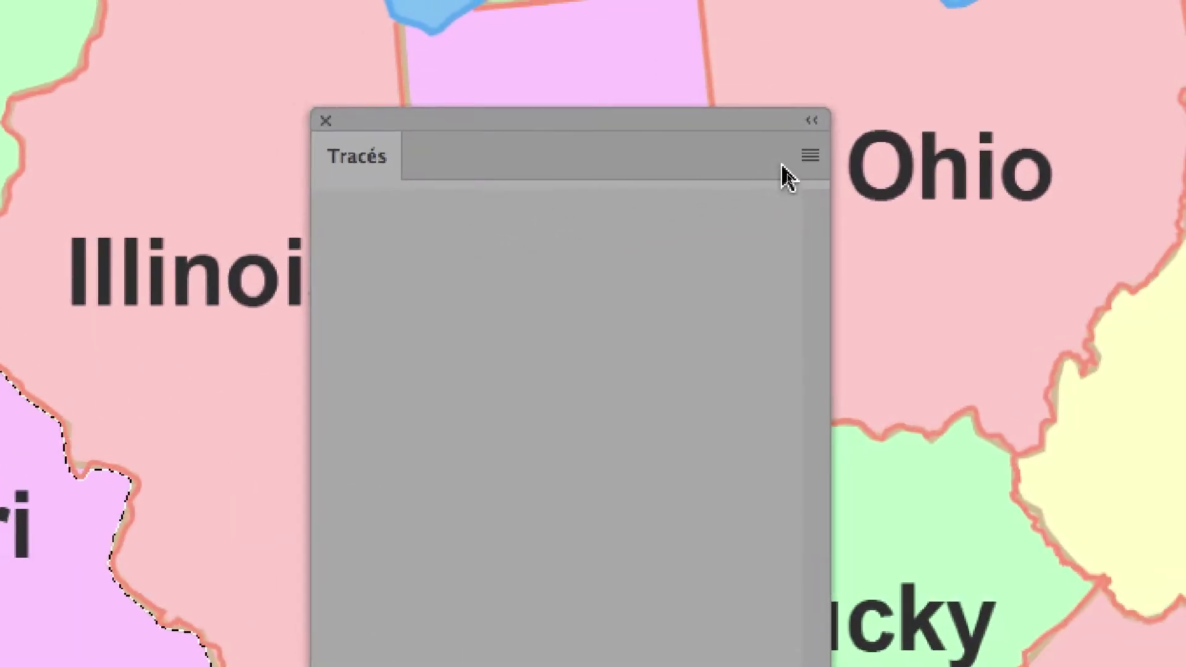
Step: Set the work path tolerance back to 2 pixels and convert the Missouri selection again
click(784, 165)
click(813, 297)
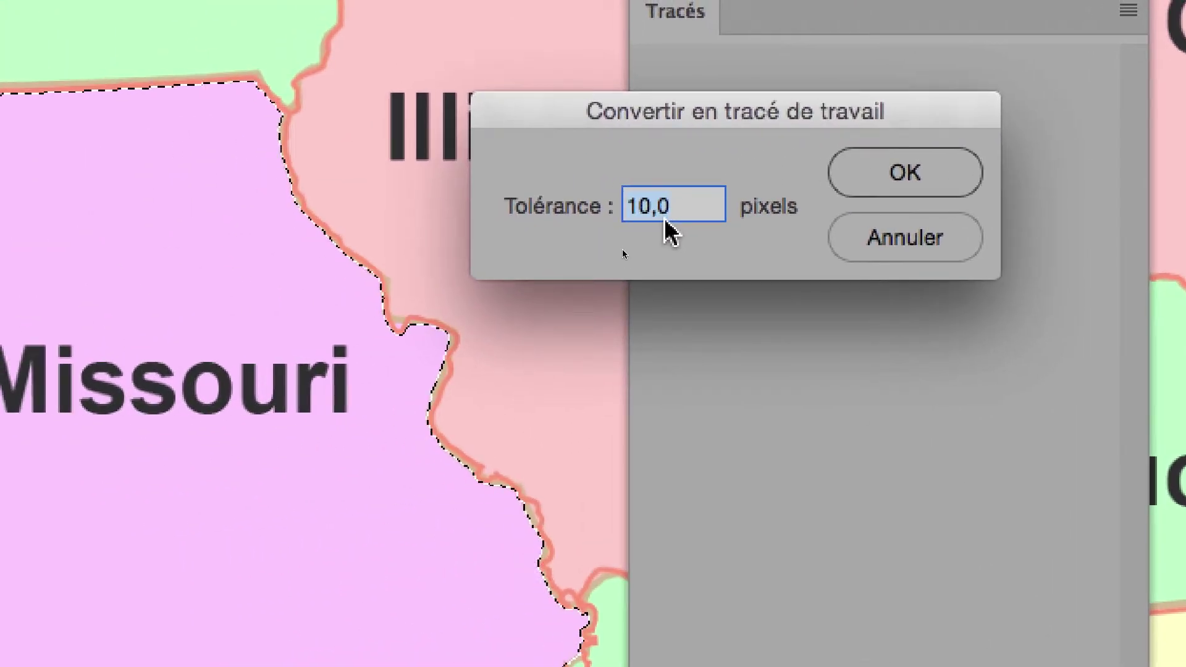
text(2)
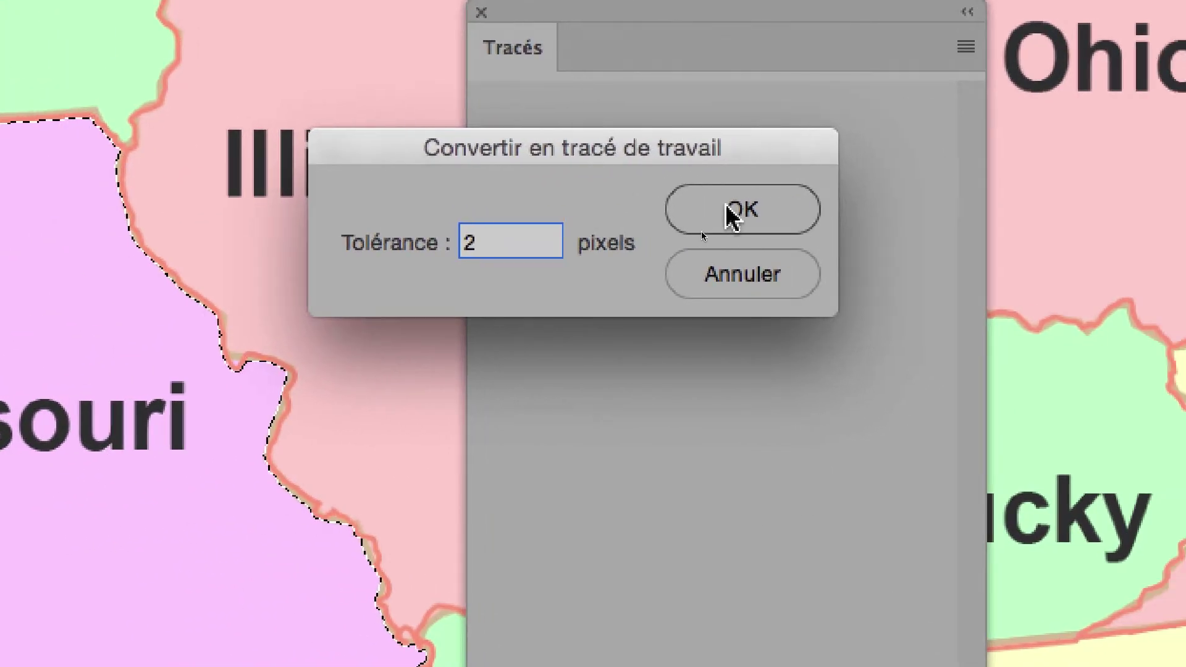
click(902, 174)
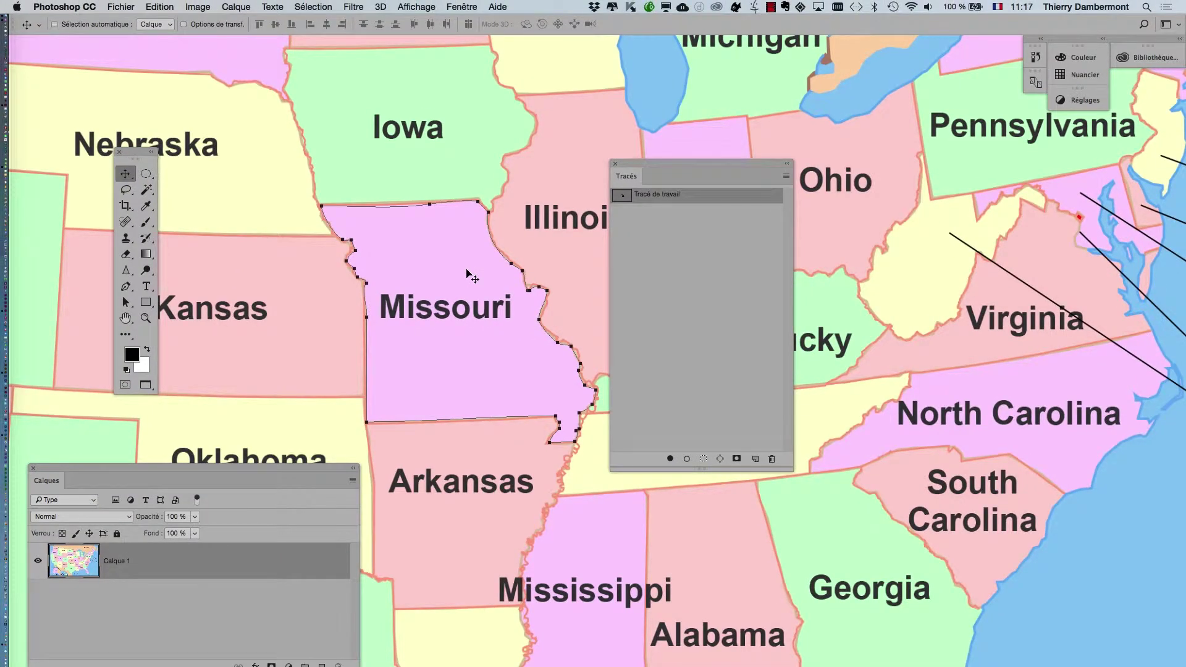
Step: Switch to InDesign, dismiss the EPS import error and deselect the red Missouri shape
key(super+Tab)
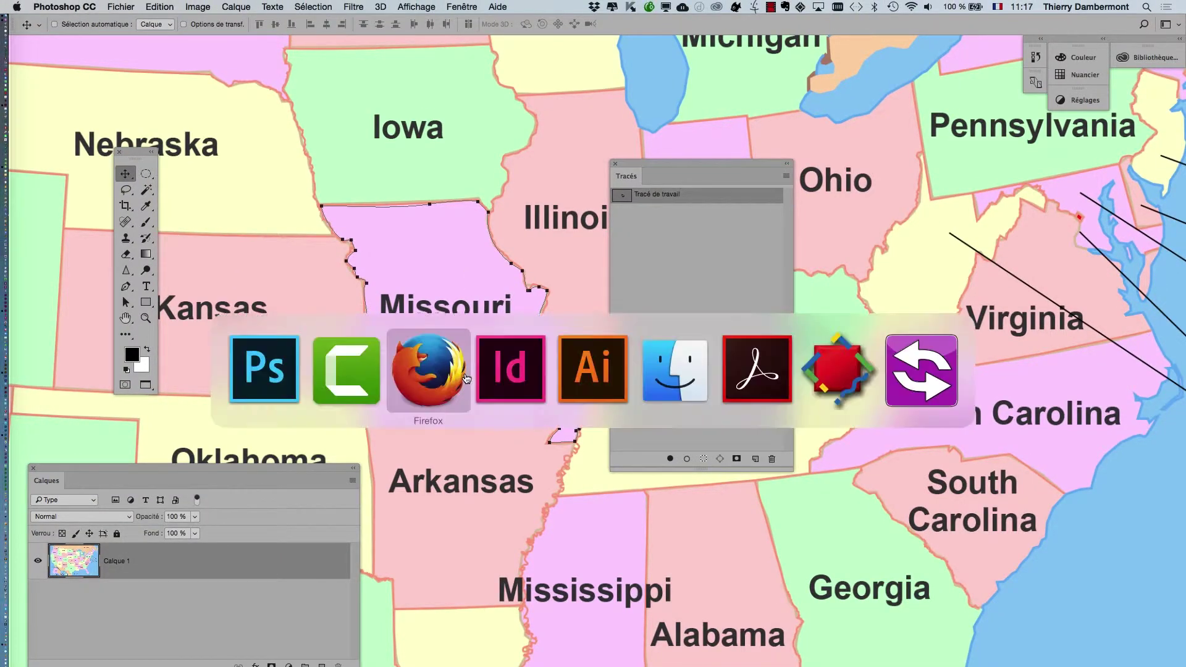
click(509, 375)
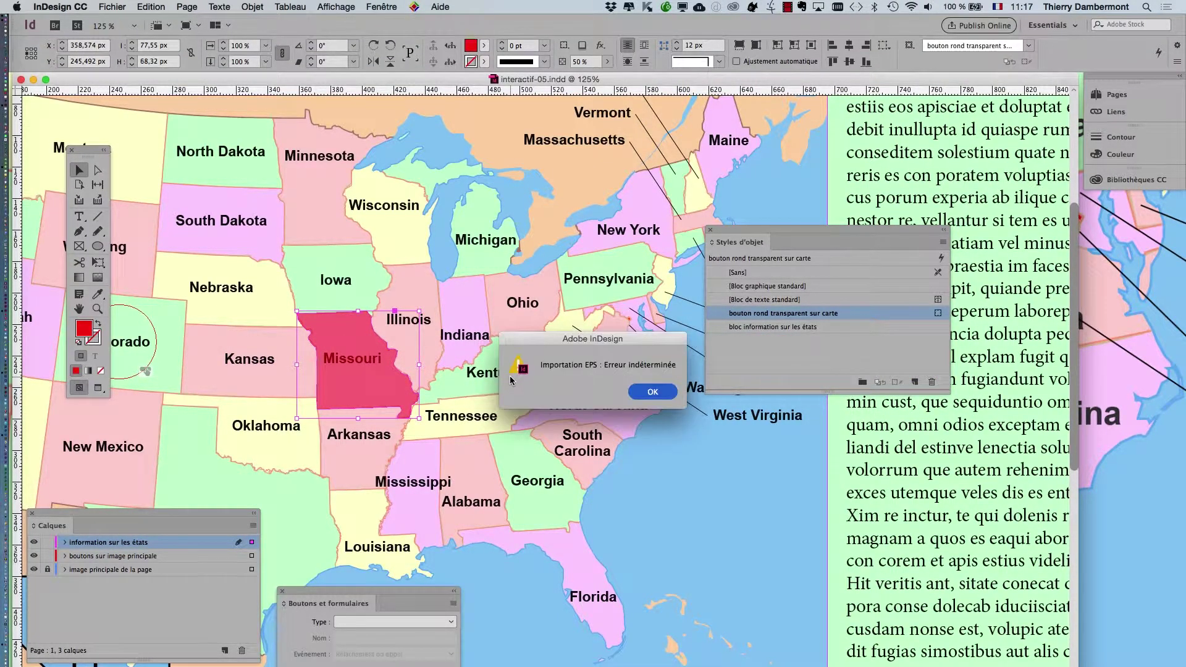
click(653, 392)
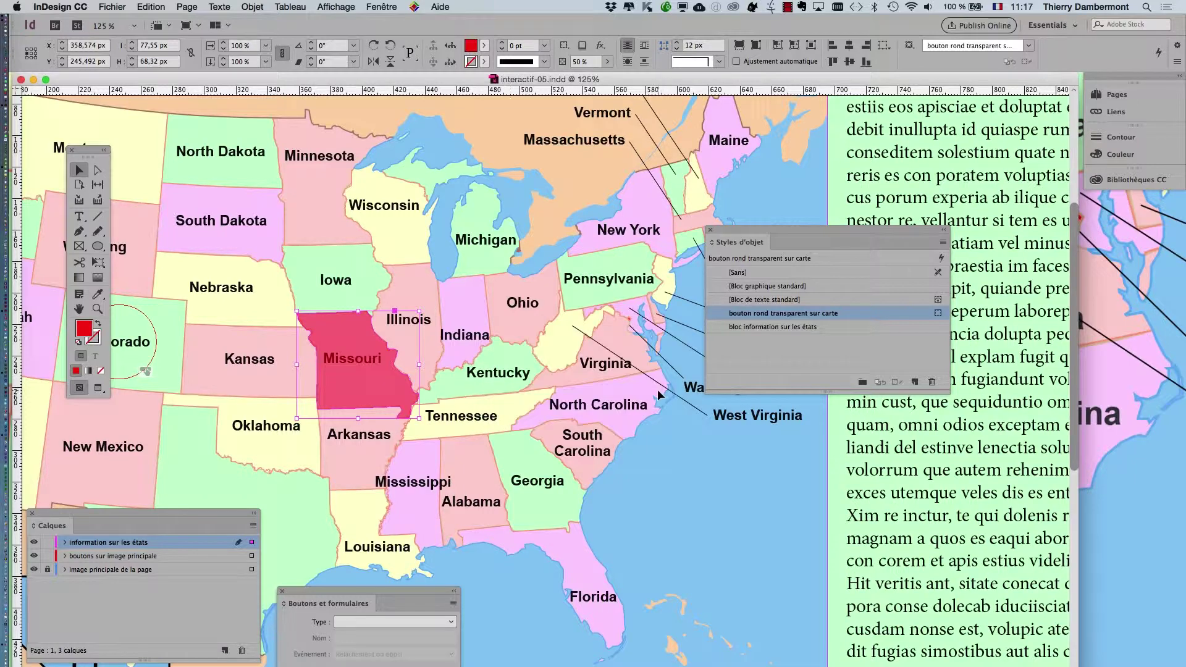
click(526, 332)
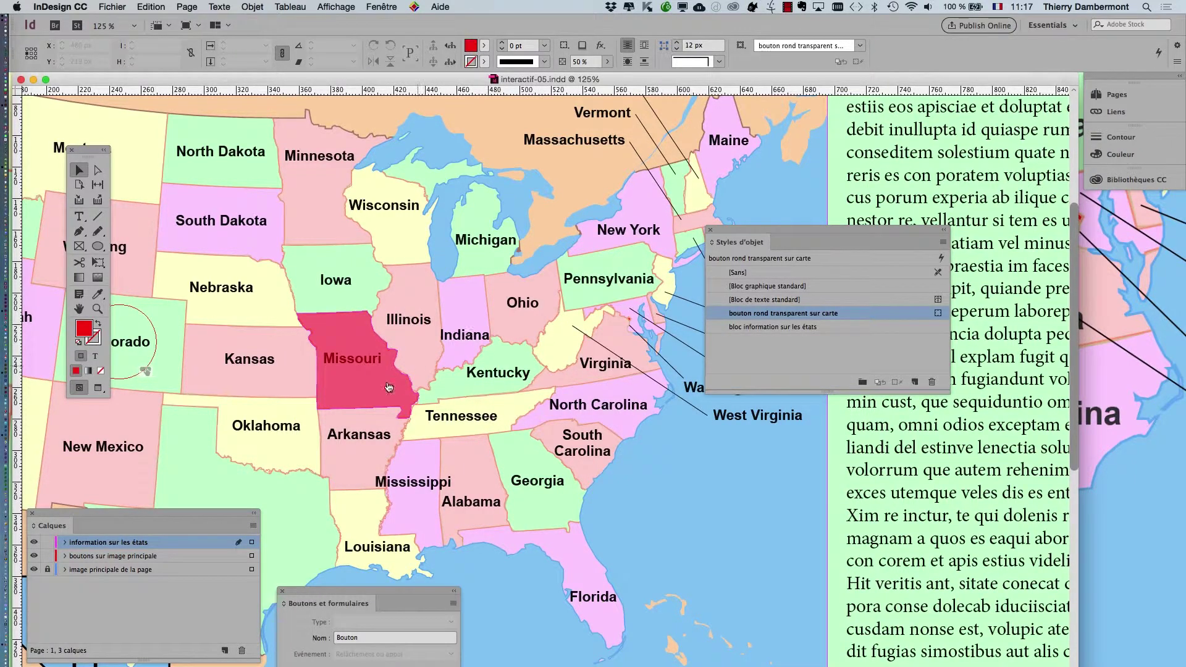
Step: Switch to Photoshop, activate the Path Selection tool and copy the Missouri work path, dismissing the EPS error in InDesign along the way
key(super+Tab)
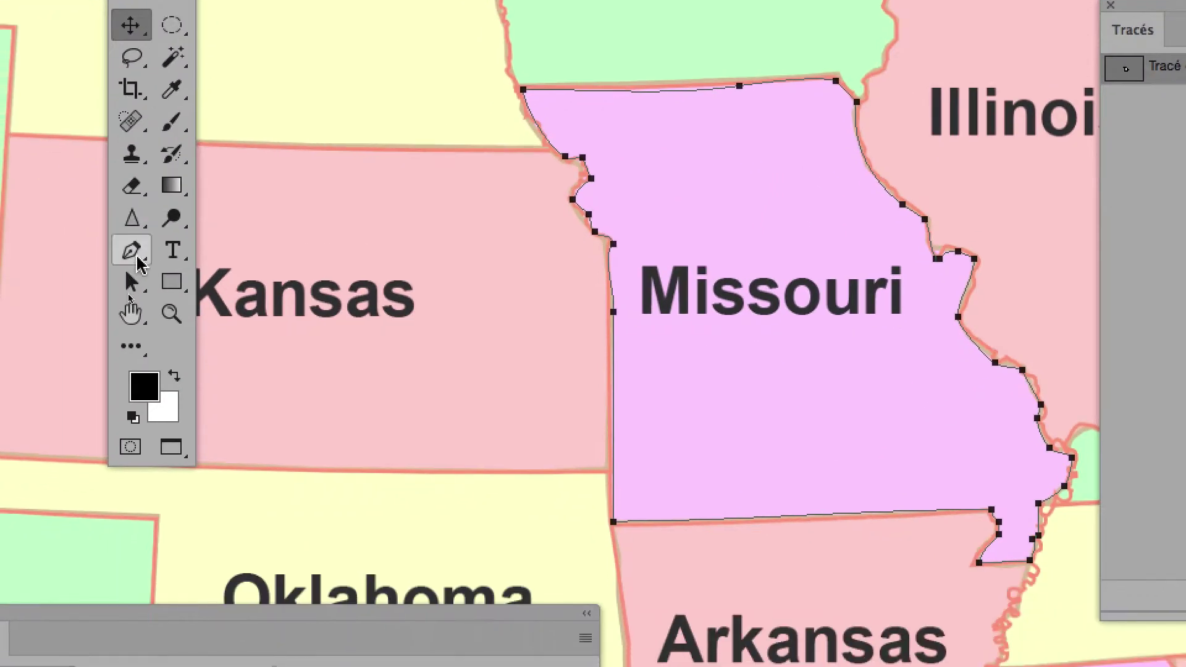
click(131, 282)
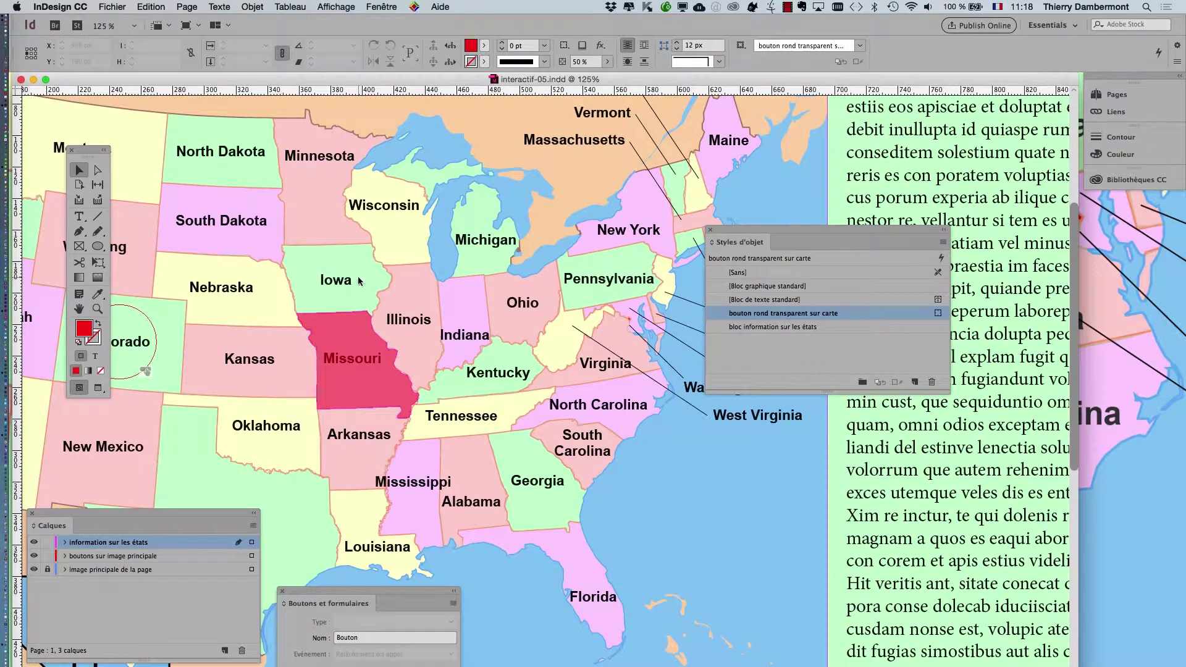
click(653, 392)
key(super+Tab)
click(367, 375)
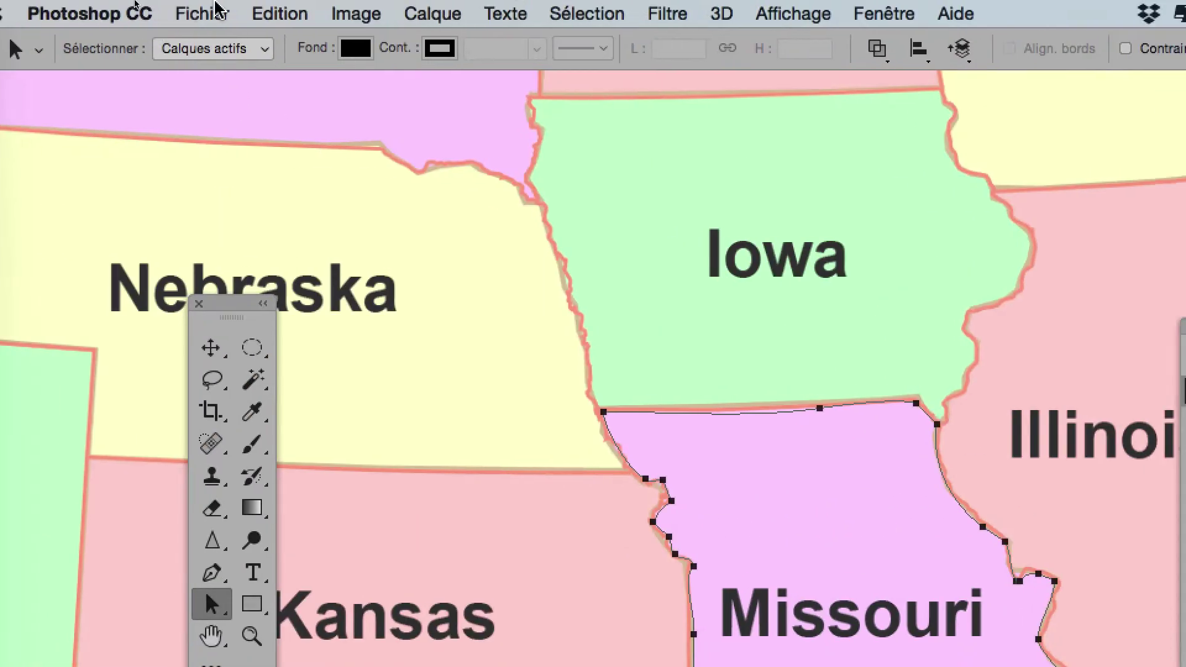
click(244, 11)
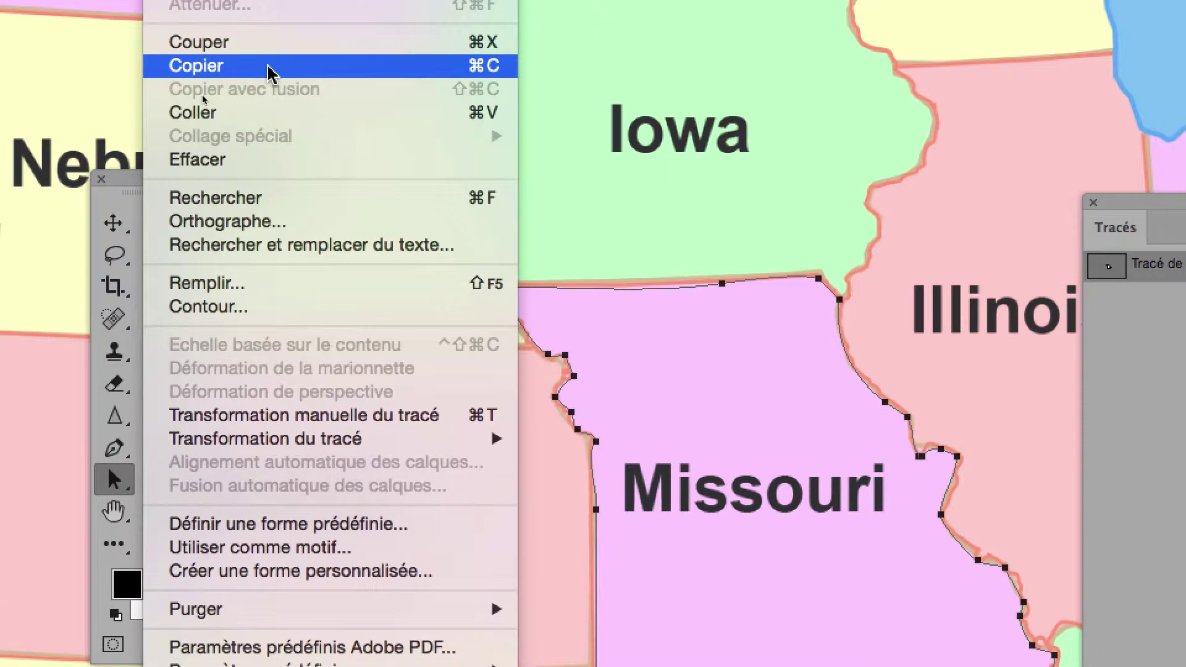
click(274, 65)
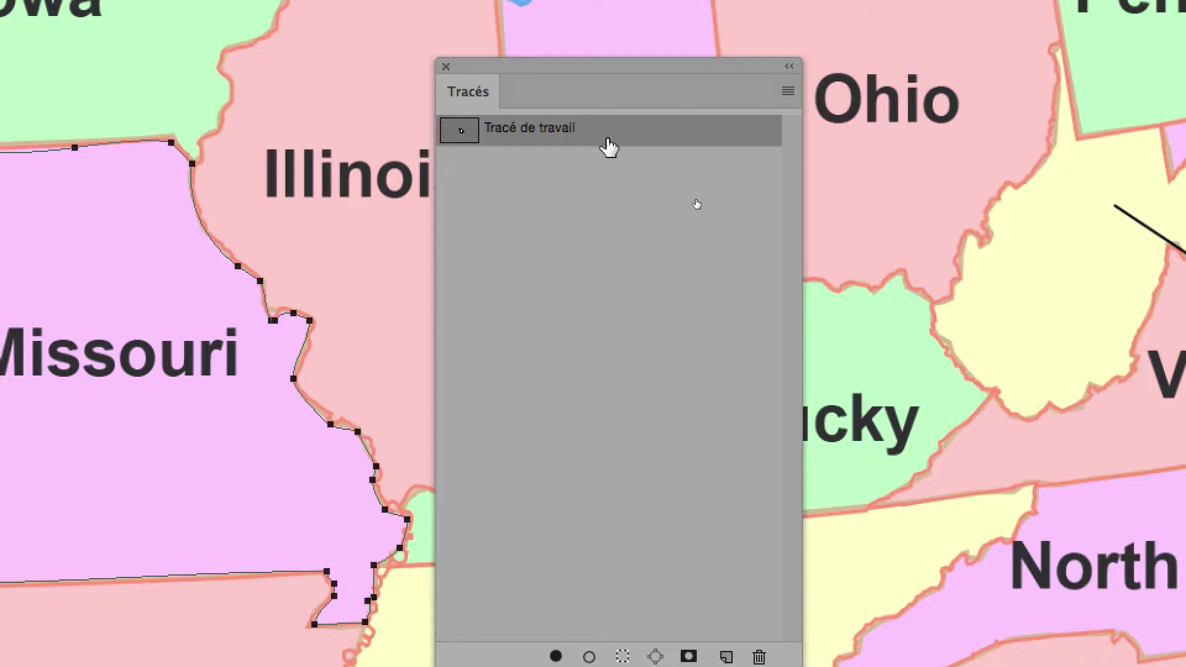
Step: Move the floating Paths panel clear of the Illinois label, leaving the work path unsaved
click(788, 92)
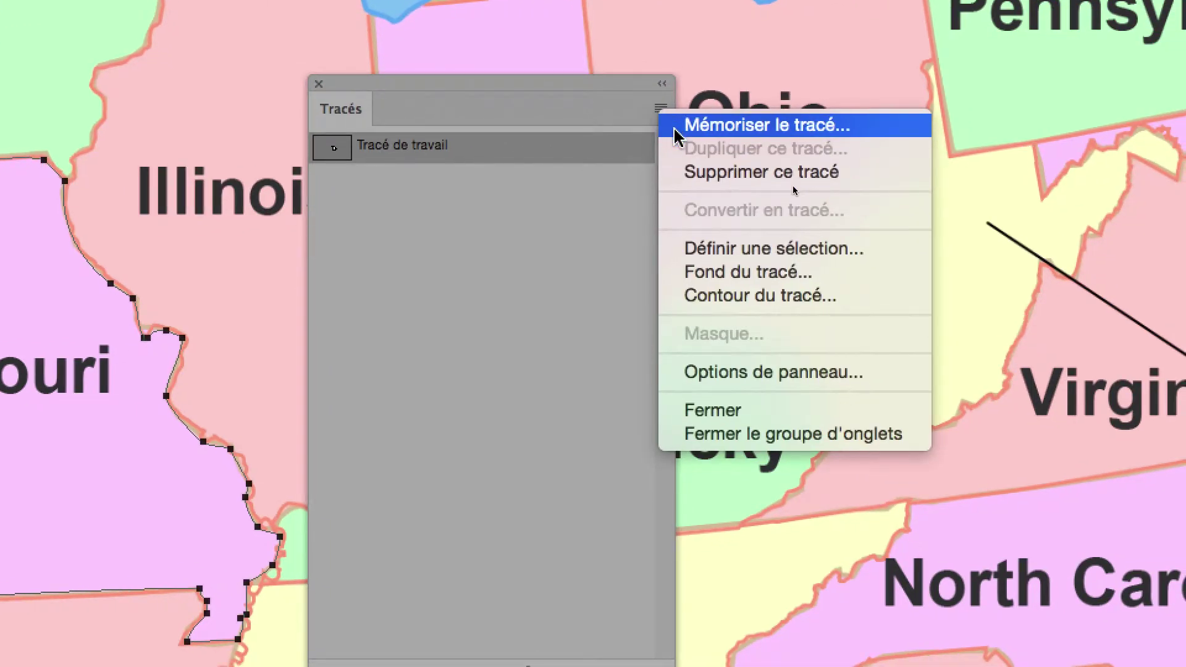
click(584, 194)
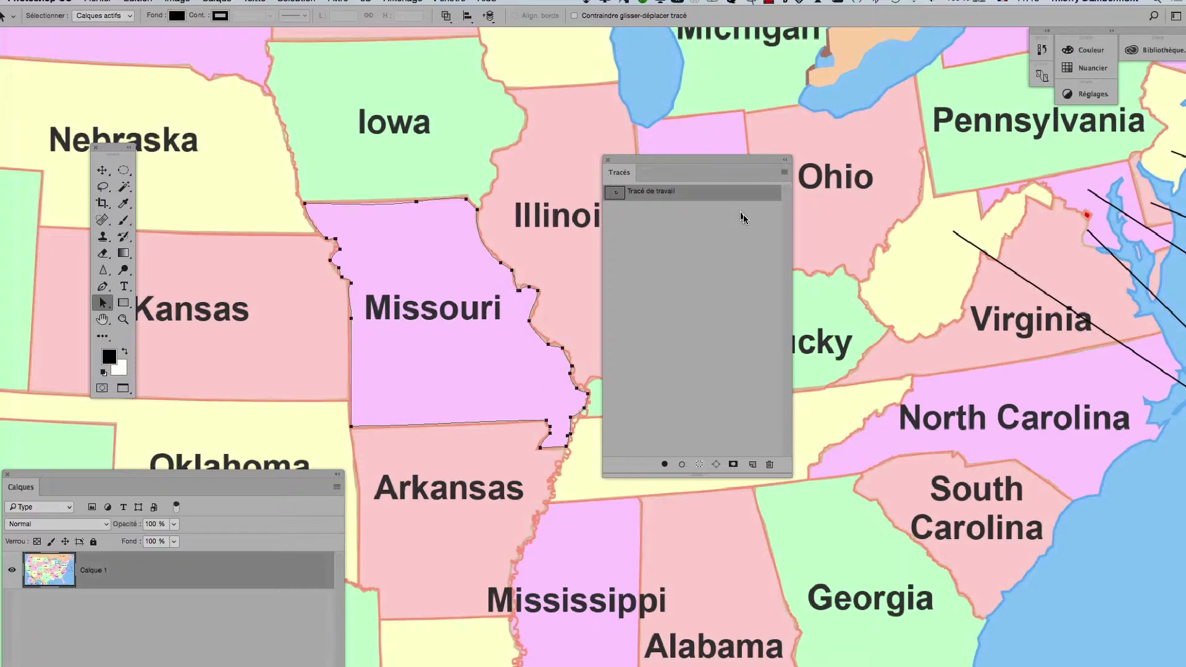
drag(634, 168, 681, 153)
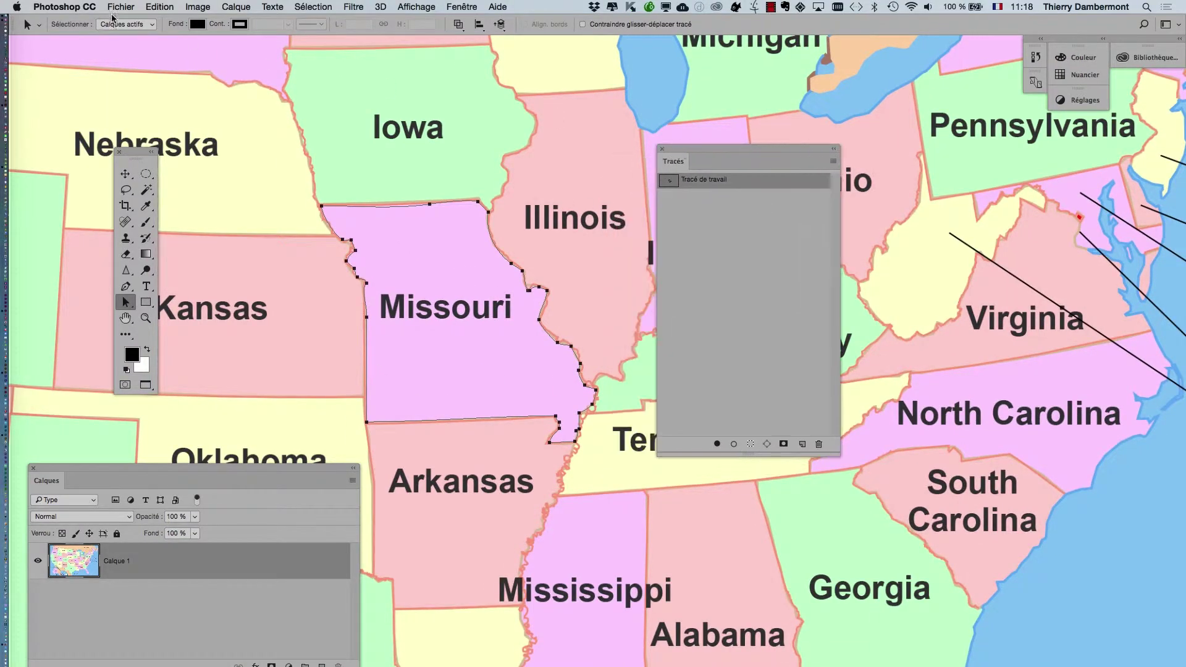
Step: Review the available file export commands, including exporting paths to Illustrator, without choosing one
click(120, 7)
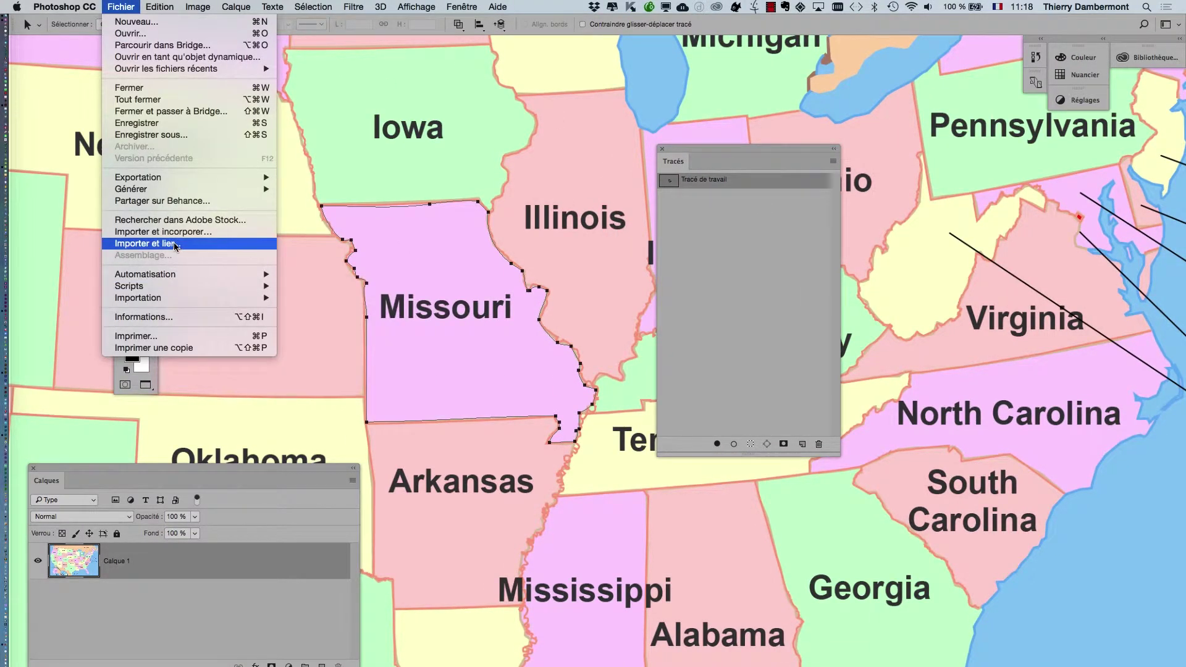
mouse_move(174, 181)
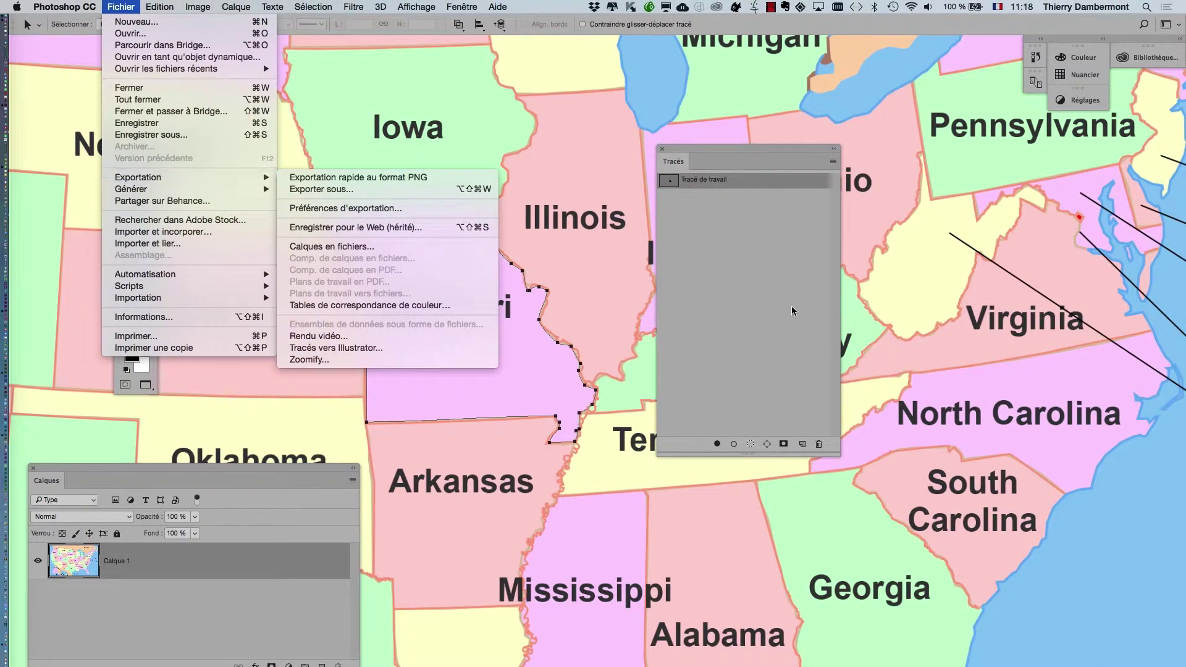
click(587, 309)
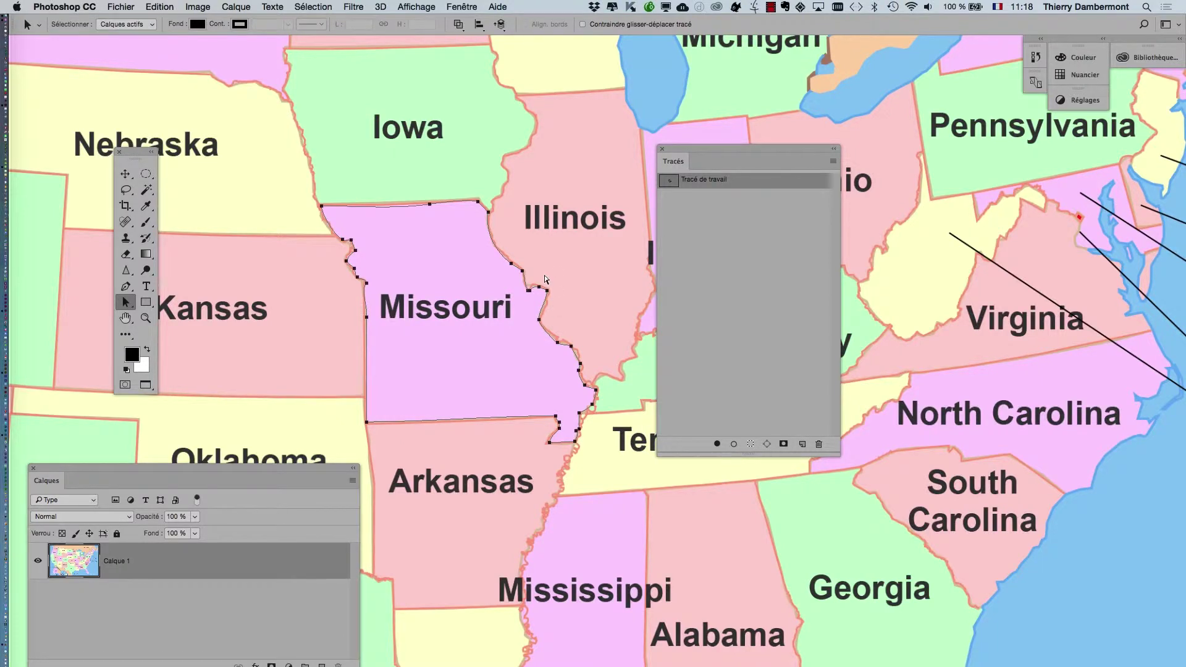
Step: Switch to the USA map in Illustrator and show the whole document at 150%
key(super+Tab)
click(590, 379)
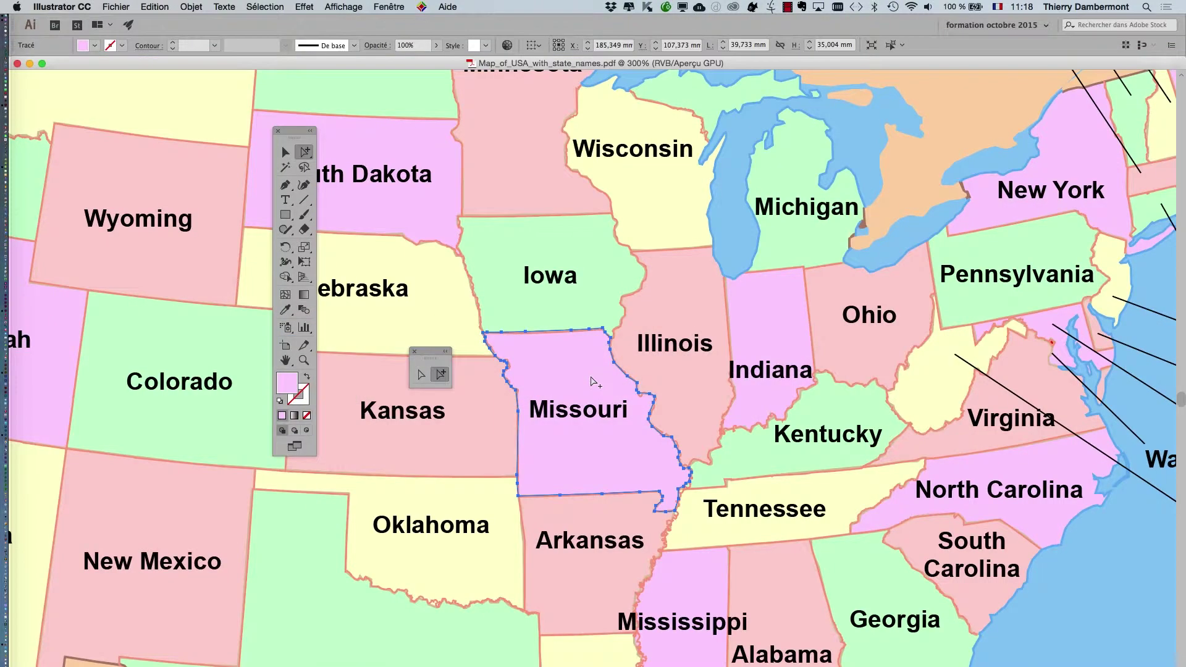
key(super+minus)
key(super+minus)
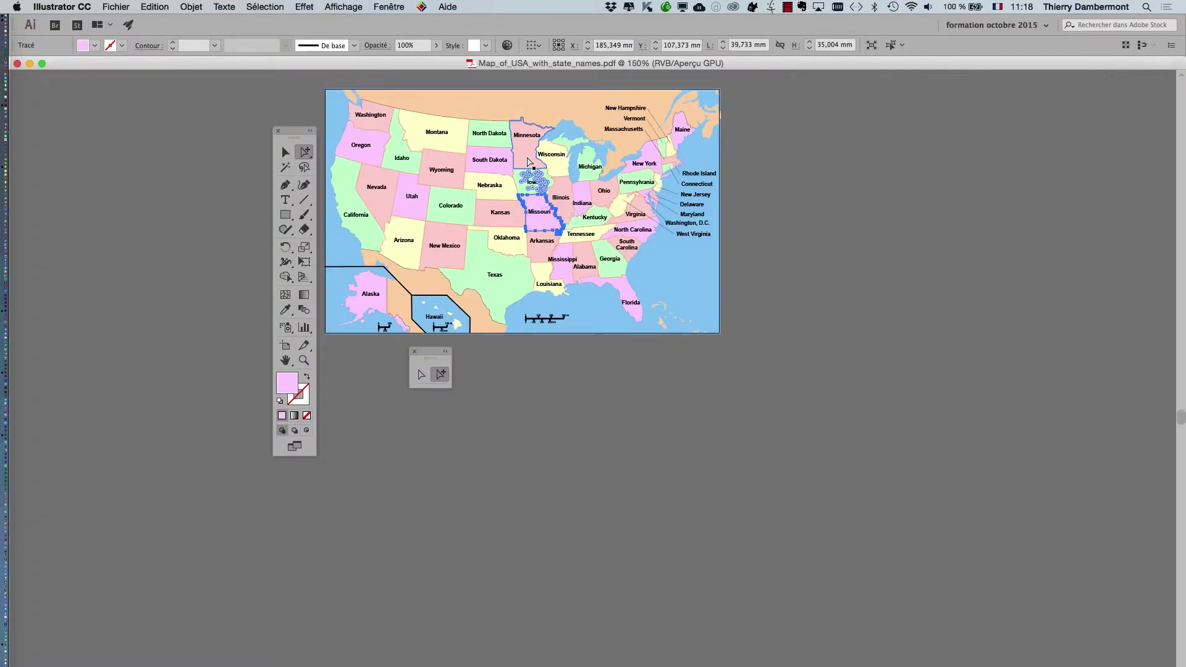
Step: Create a new single-artboard A4 landscape document, 297 x 210 mm, in RVB mode
key(super+minus)
key(super+minus)
click(116, 6)
click(126, 19)
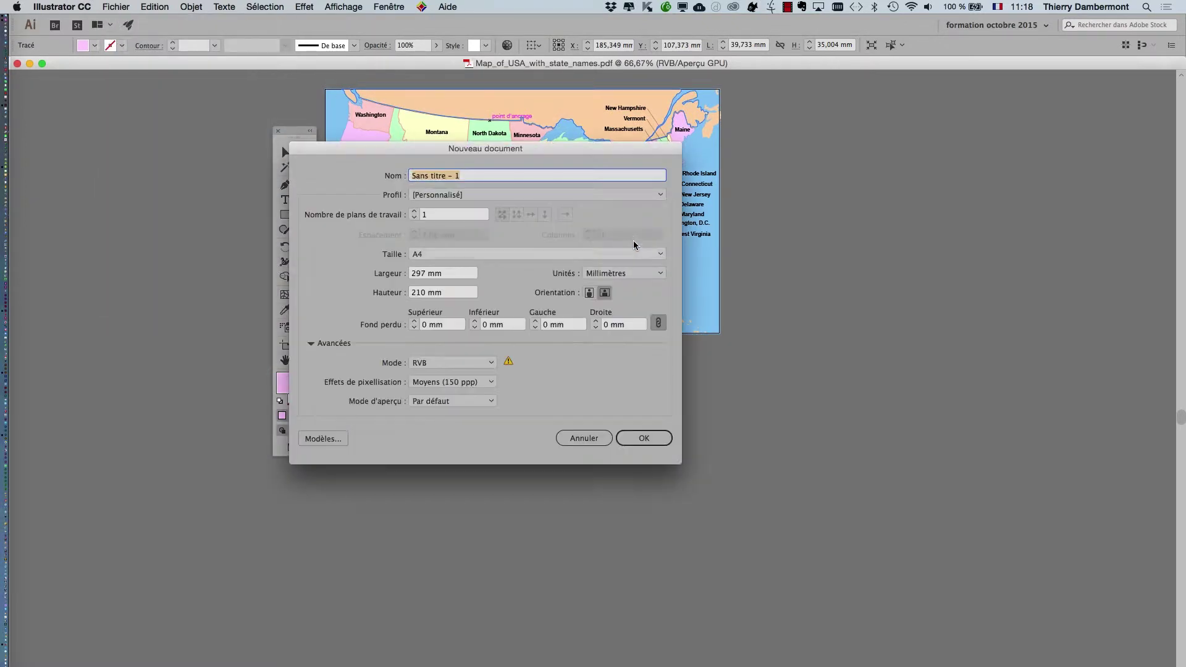
click(645, 438)
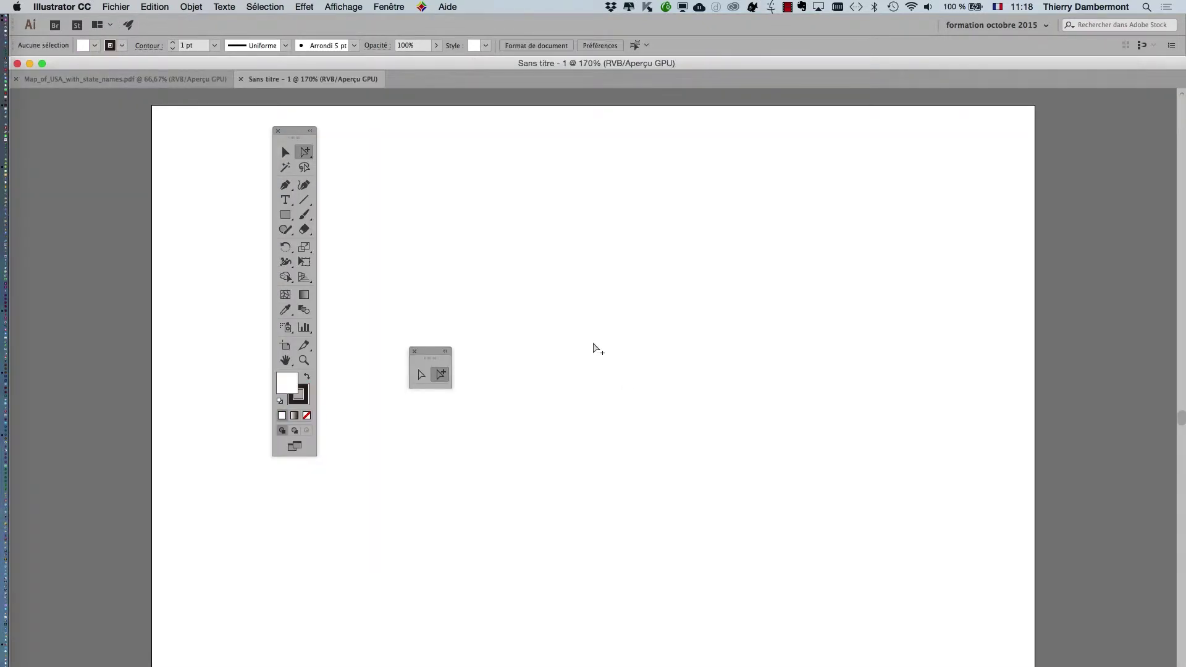
Step: Paste the Missouri path copied from Photoshop into the blank document as "Tracé transparent (plus rapide)"
key(super+v)
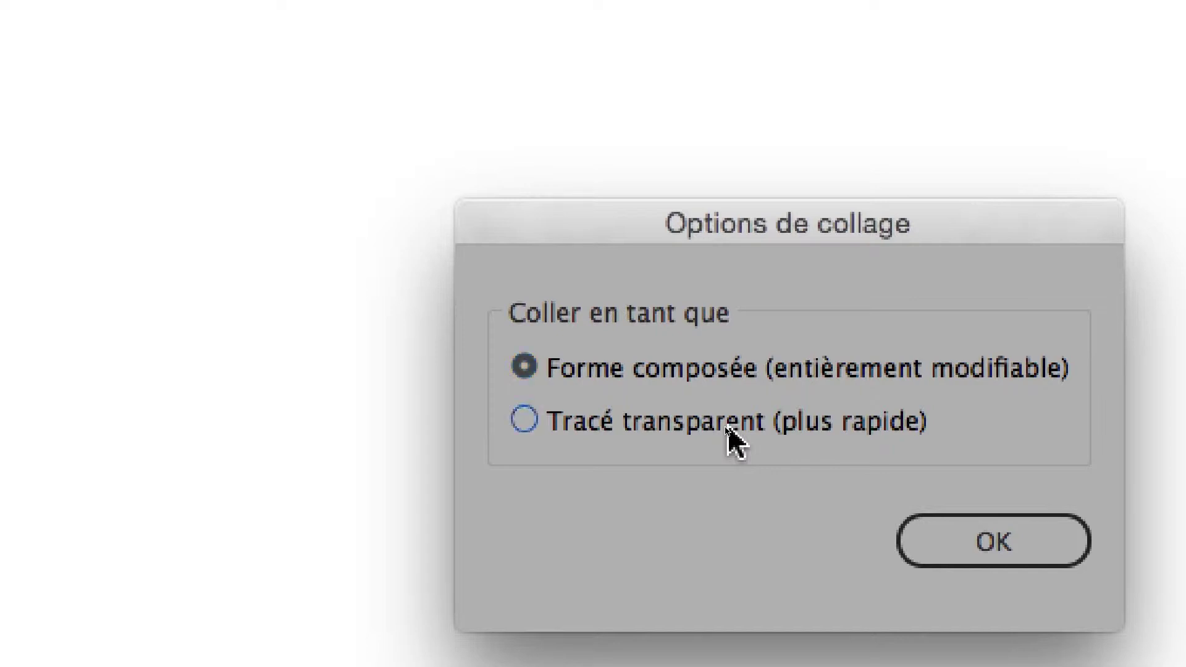
click(728, 425)
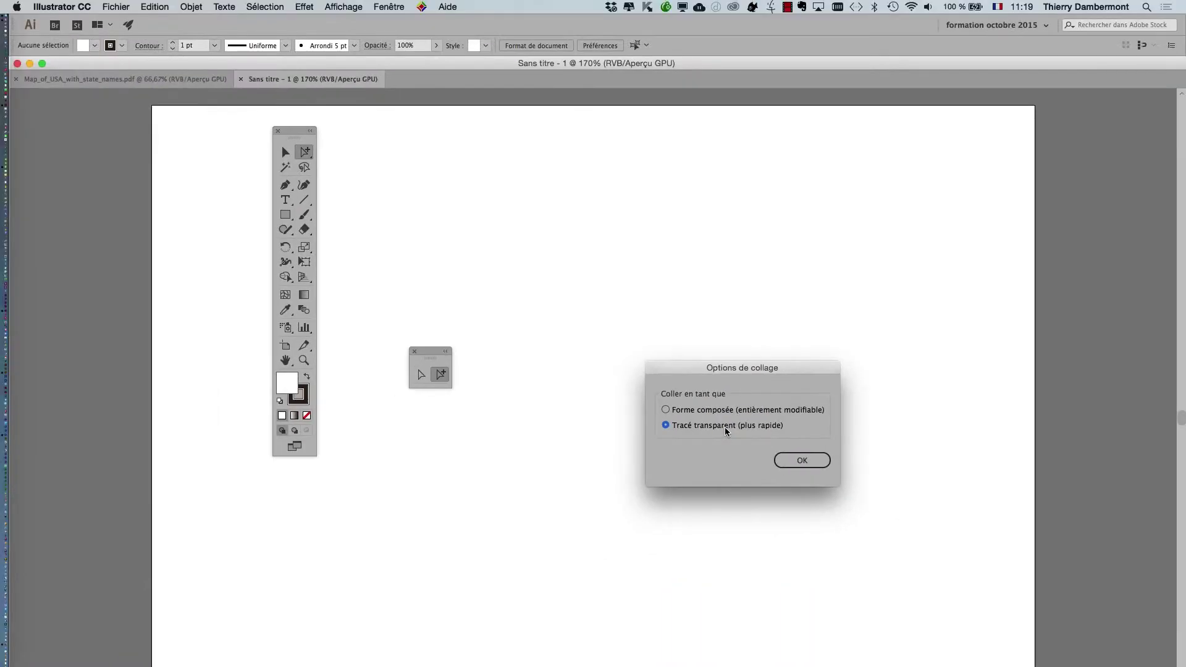
click(979, 546)
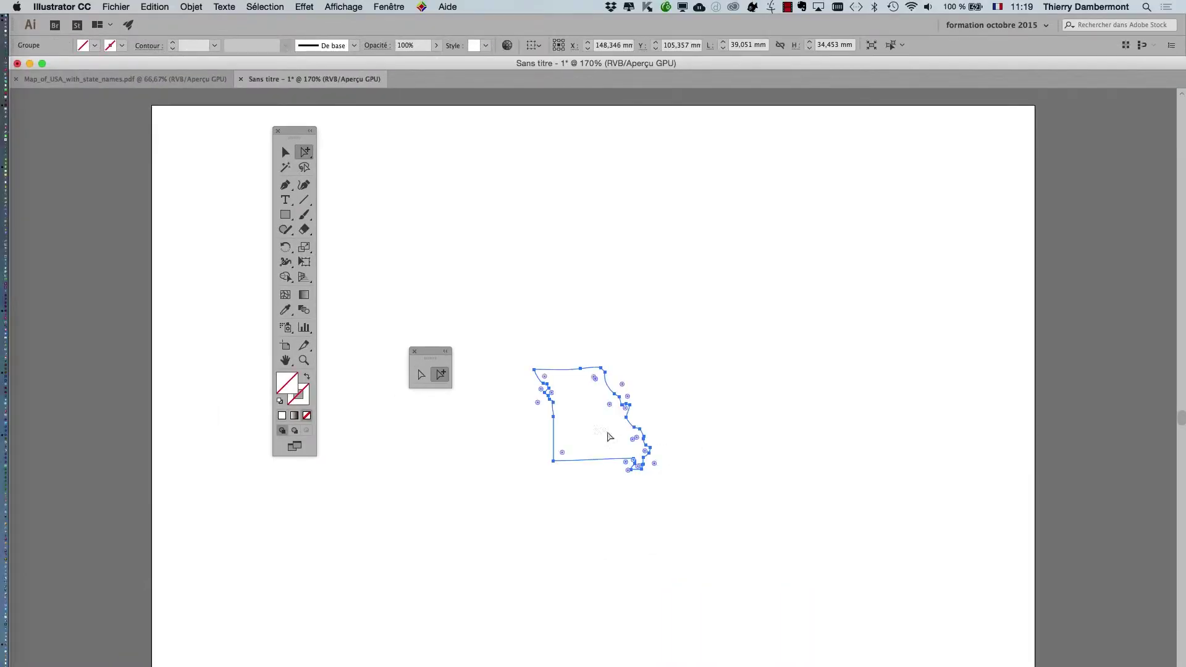
scroll(588, 424, up, 3)
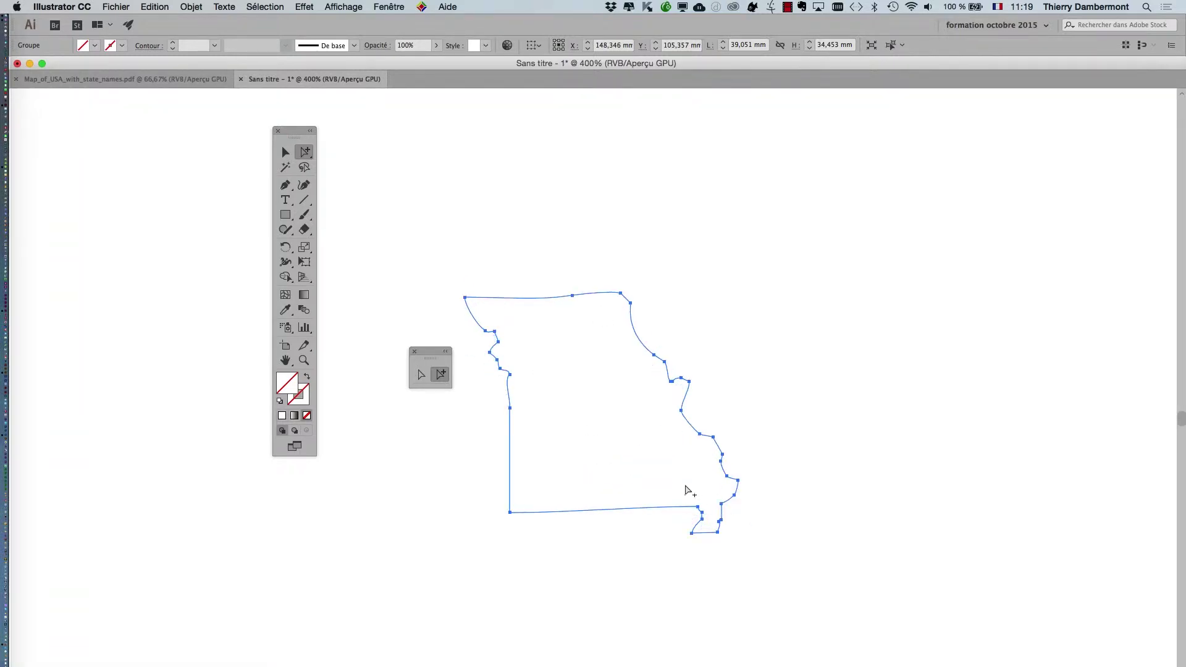
Step: Show the Calques panel, place it beside the Missouri path and shorten it
click(403, 6)
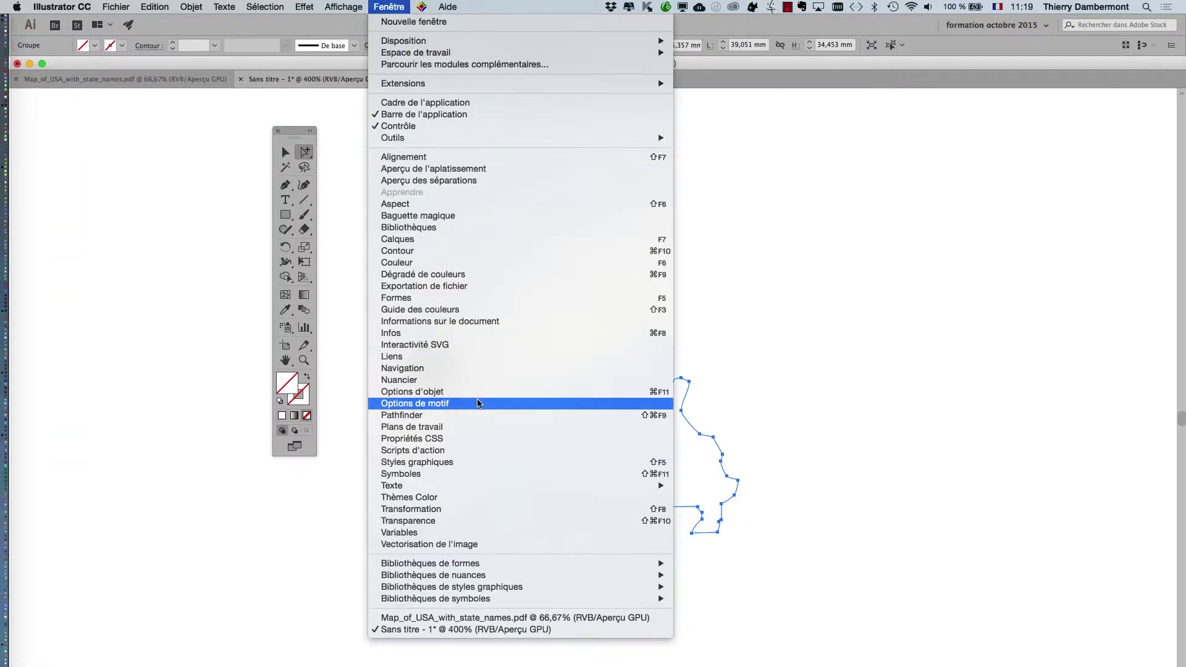
click(445, 245)
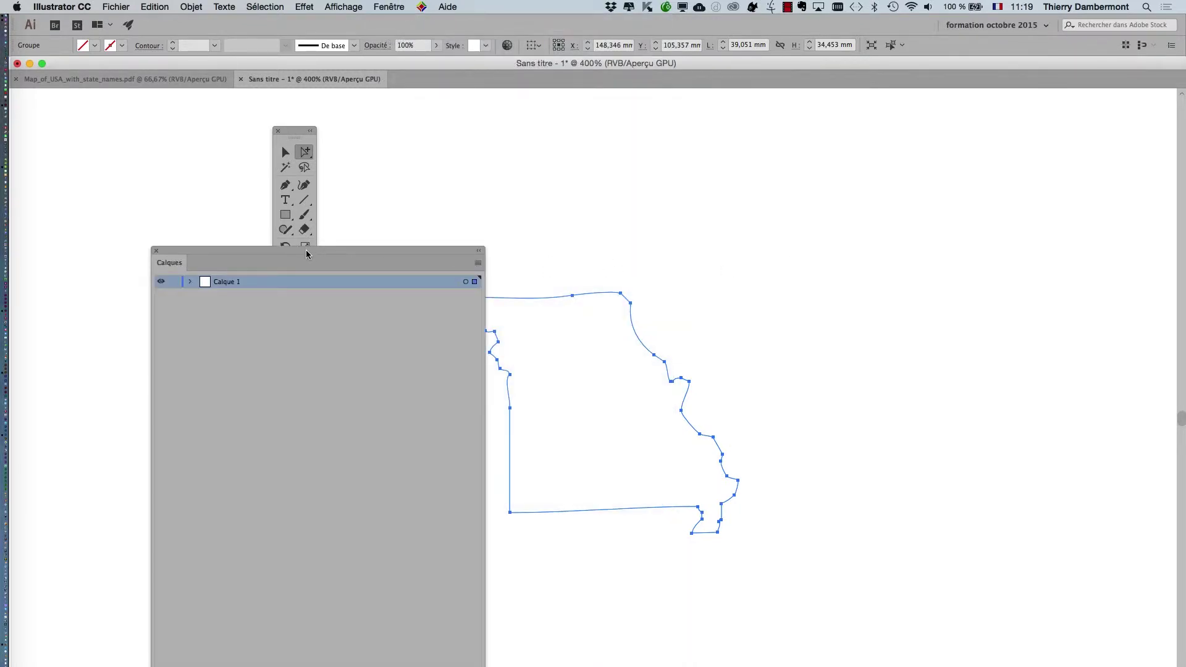
drag(307, 253, 910, 124)
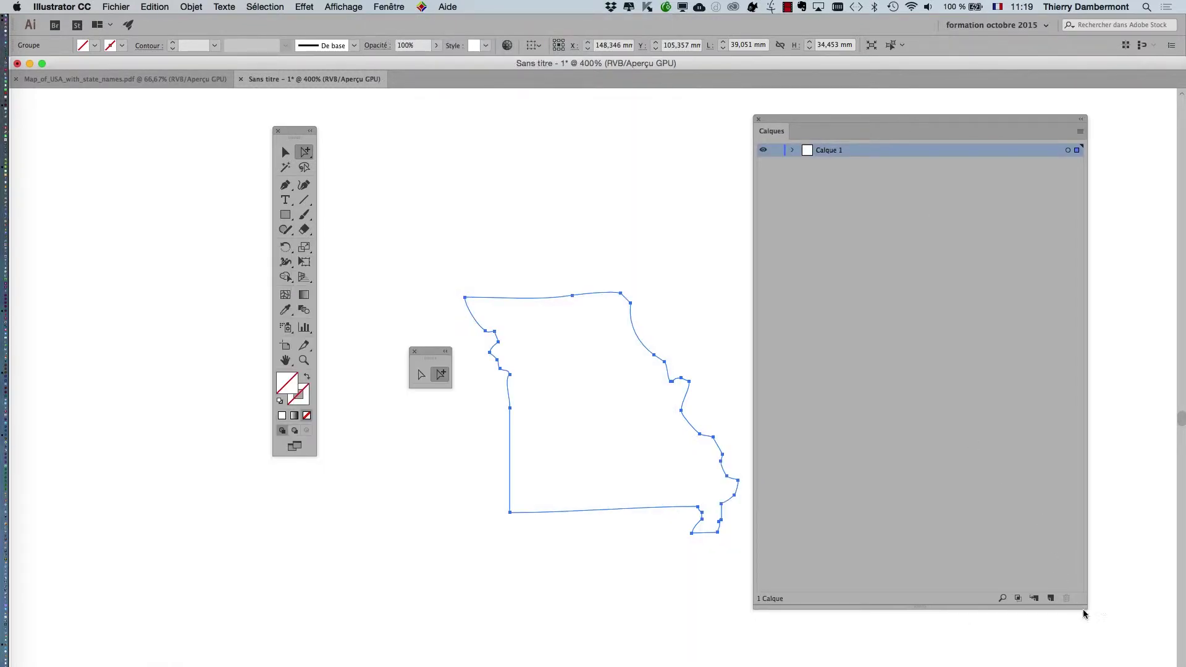
drag(1083, 607, 1097, 403)
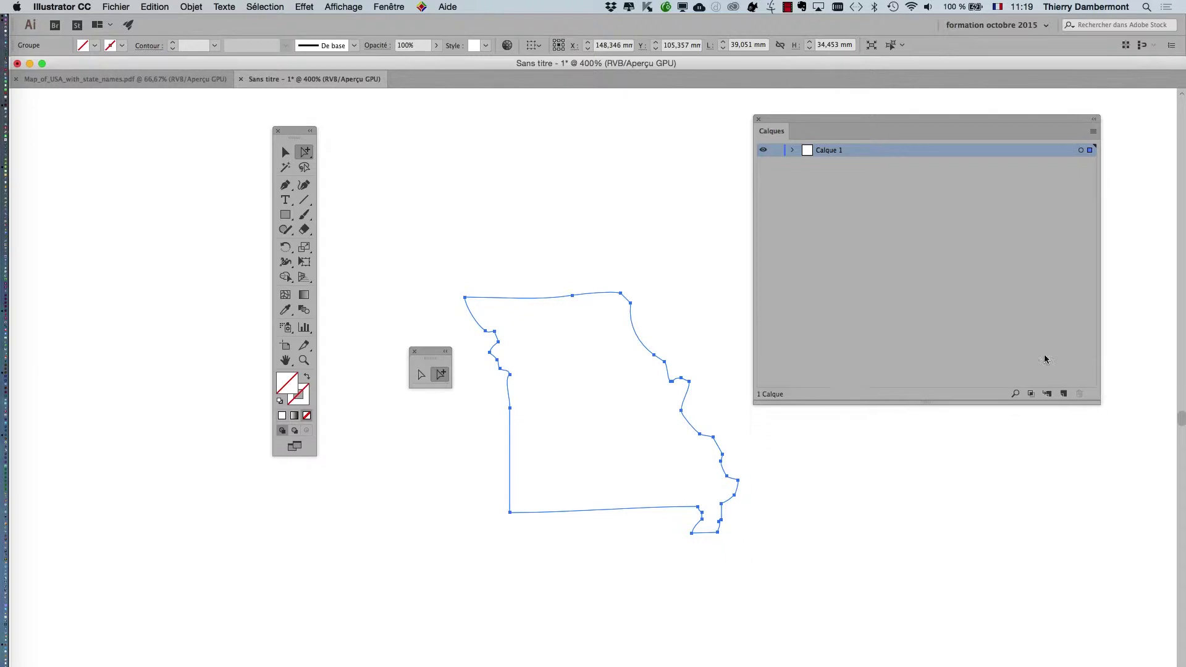
Step: Expand Calque 1 and set the Calques panel's row size to Grande
click(793, 150)
click(1093, 131)
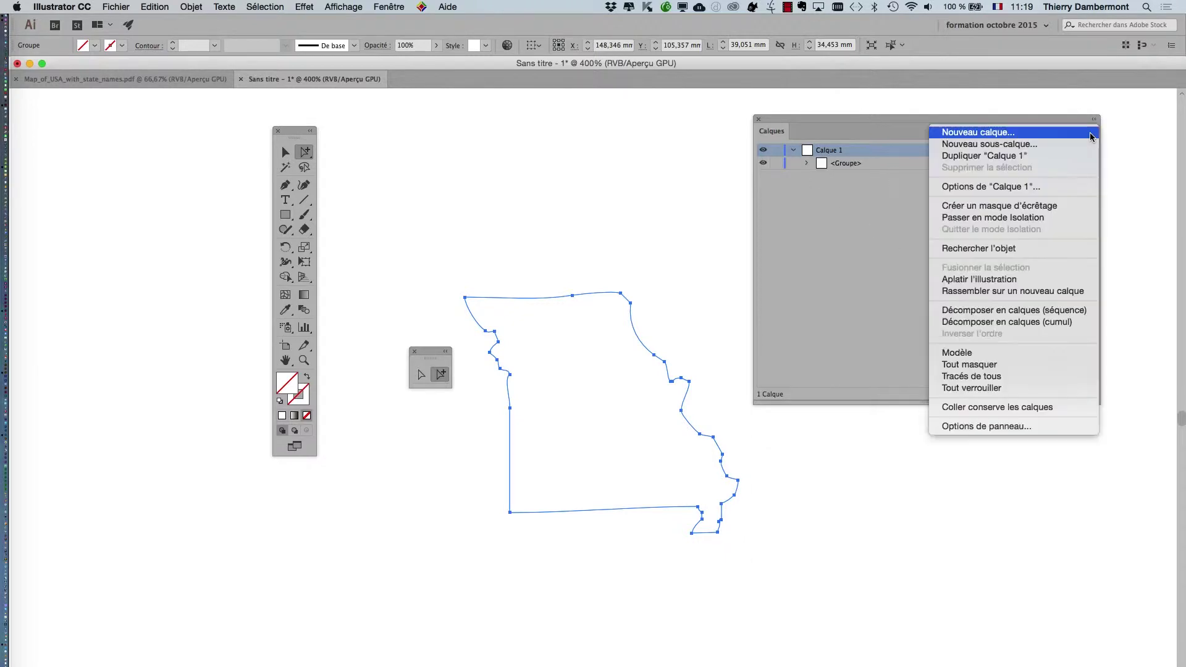
click(982, 424)
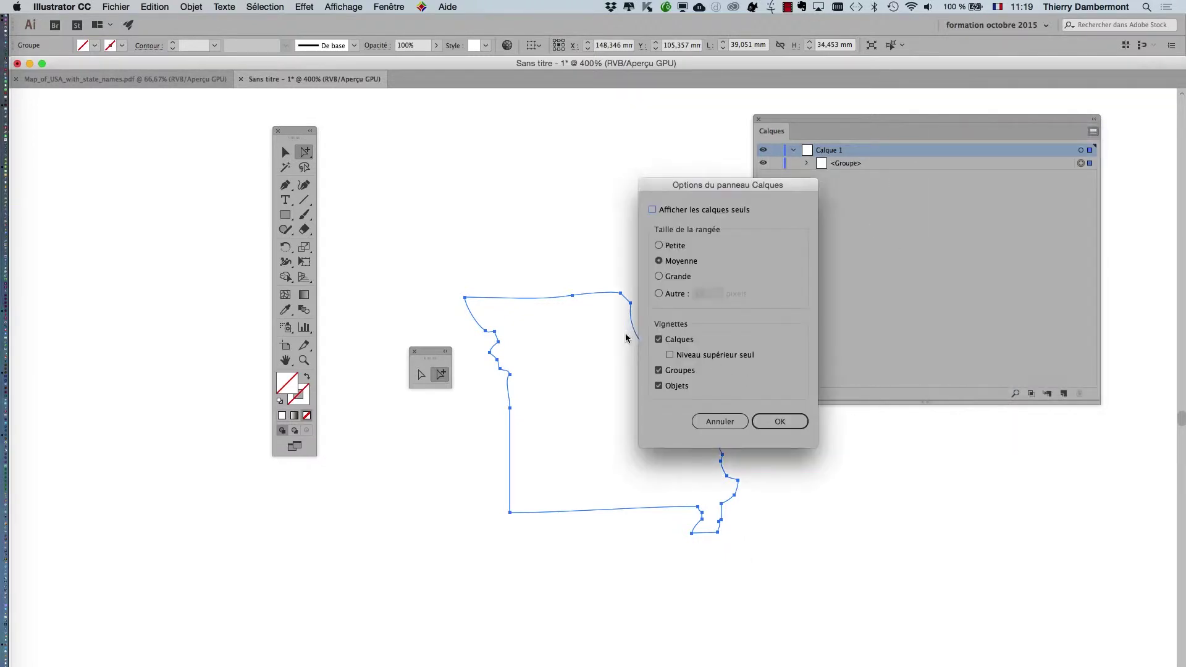
click(672, 277)
click(776, 421)
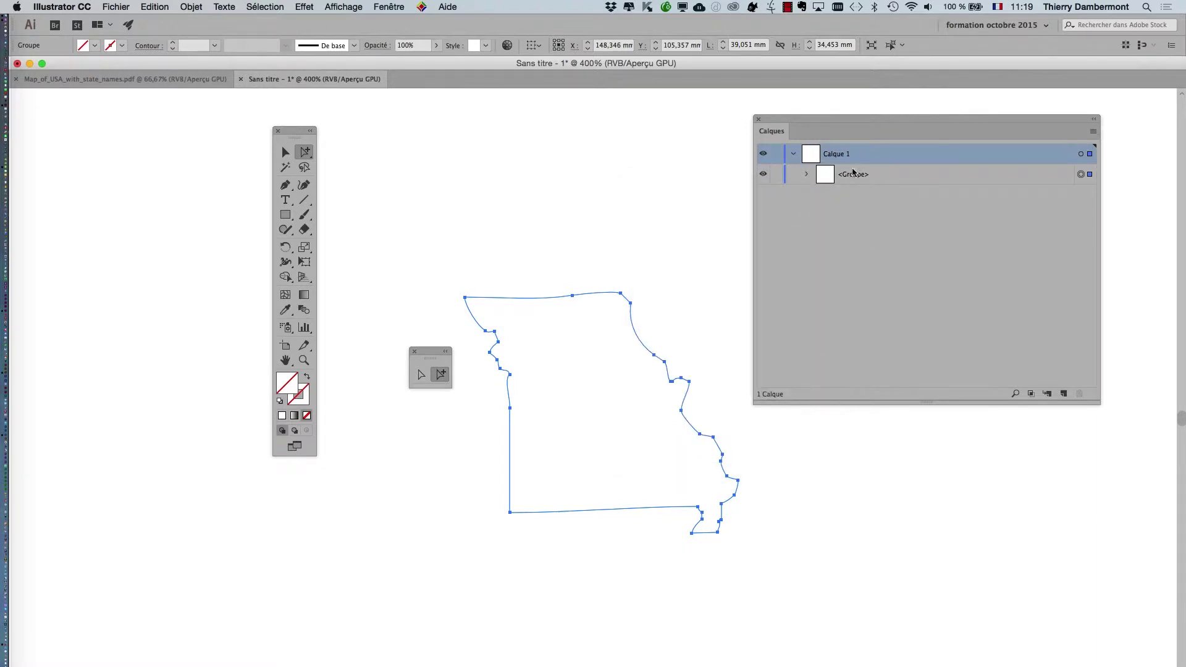
Step: Reposition the Calques panel, expand the group inside Calque 1 and target the transparent path it contains
drag(817, 118, 829, 172)
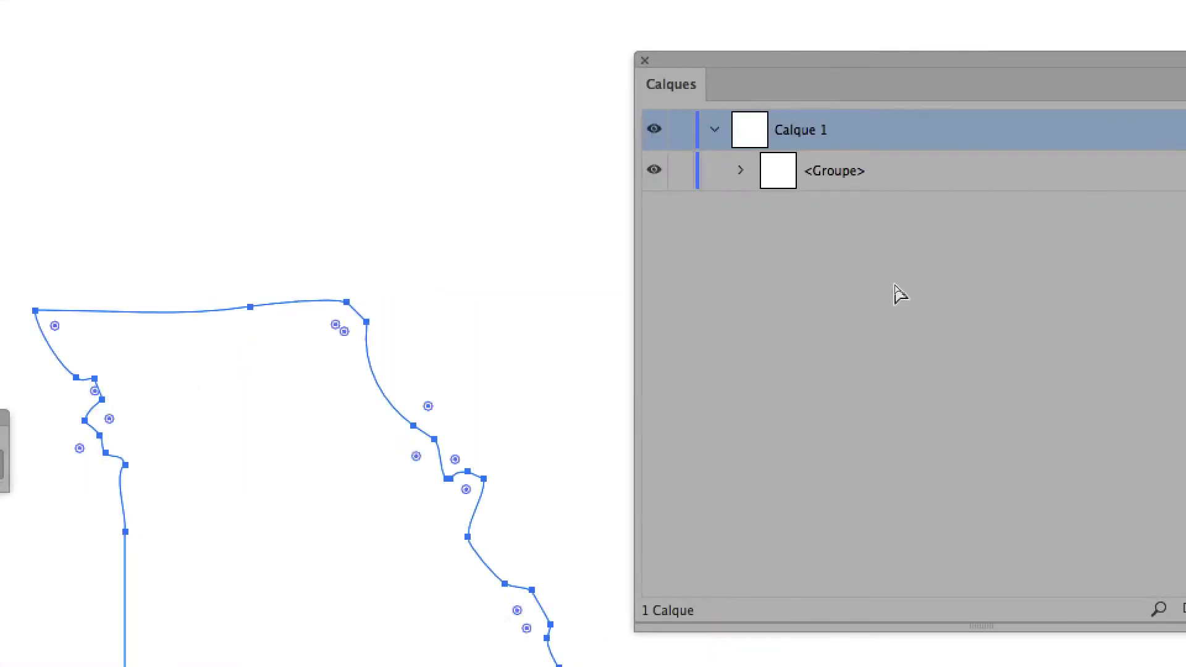
drag(878, 67, 795, 57)
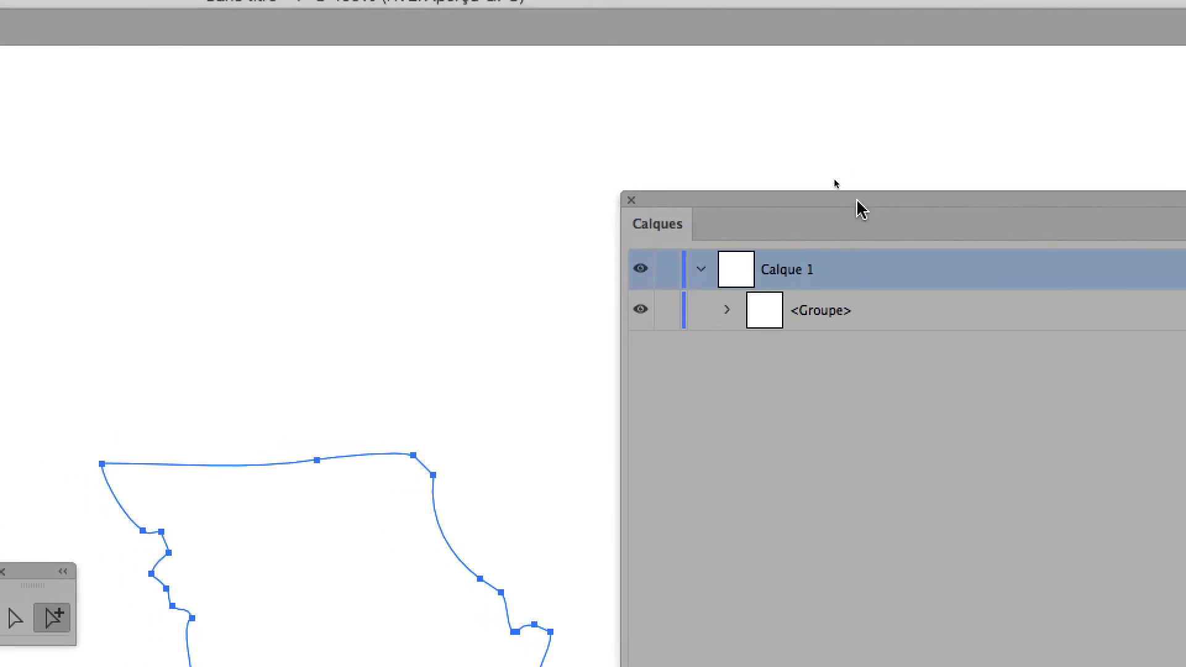
click(727, 310)
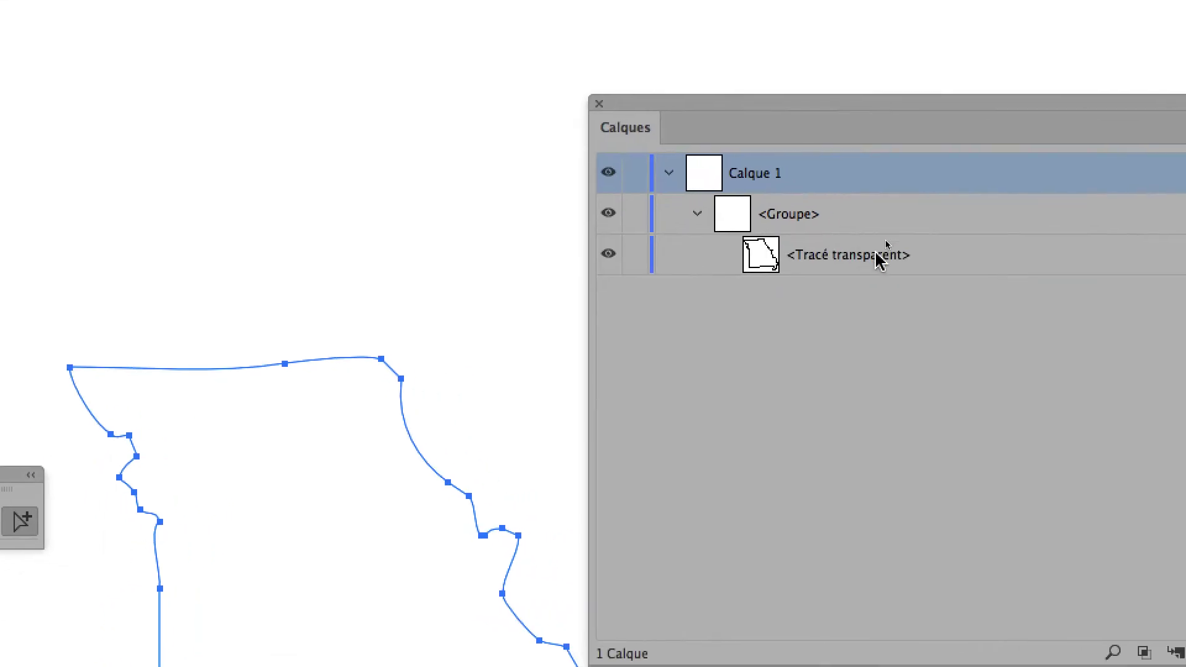
click(1000, 254)
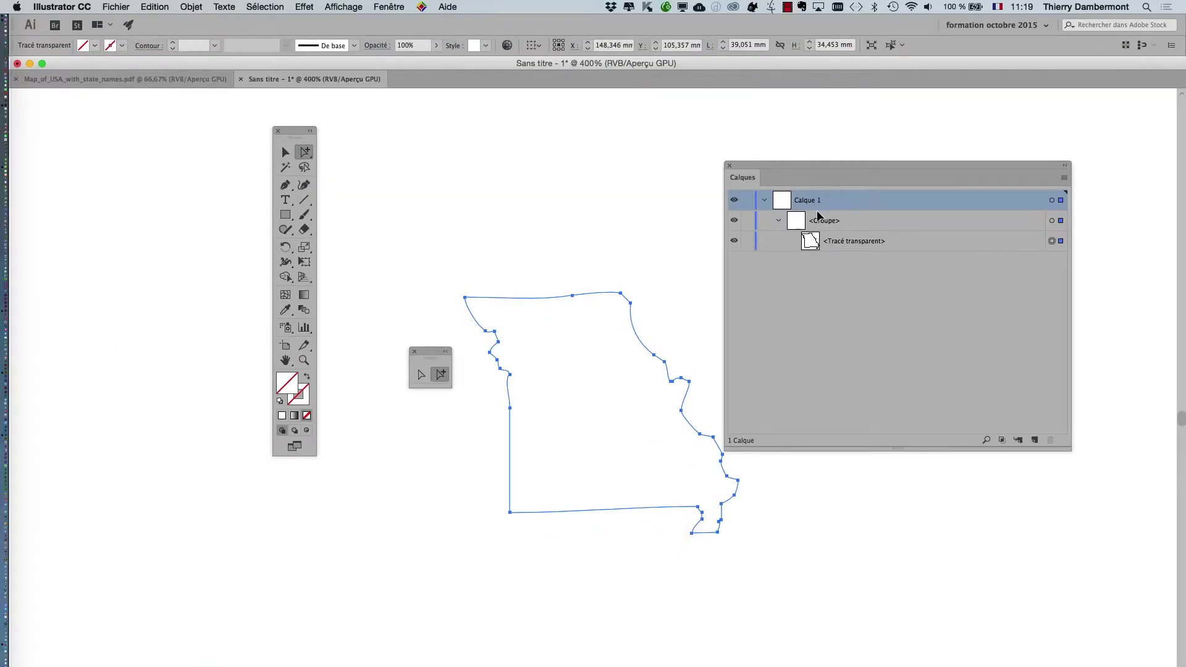
Step: Switch to InDesign and try to paste the Missouri path without any fill or stroke into the interactive document
key(super+Tab)
key(super+Tab)
key(super+Tab)
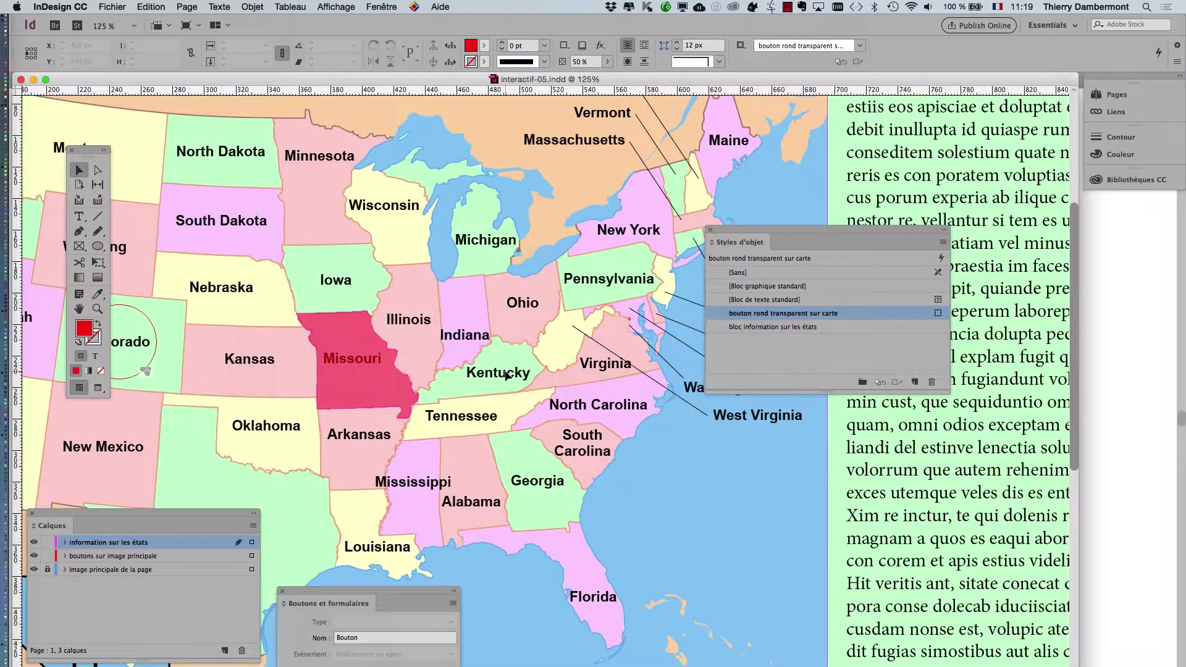
key(super+v)
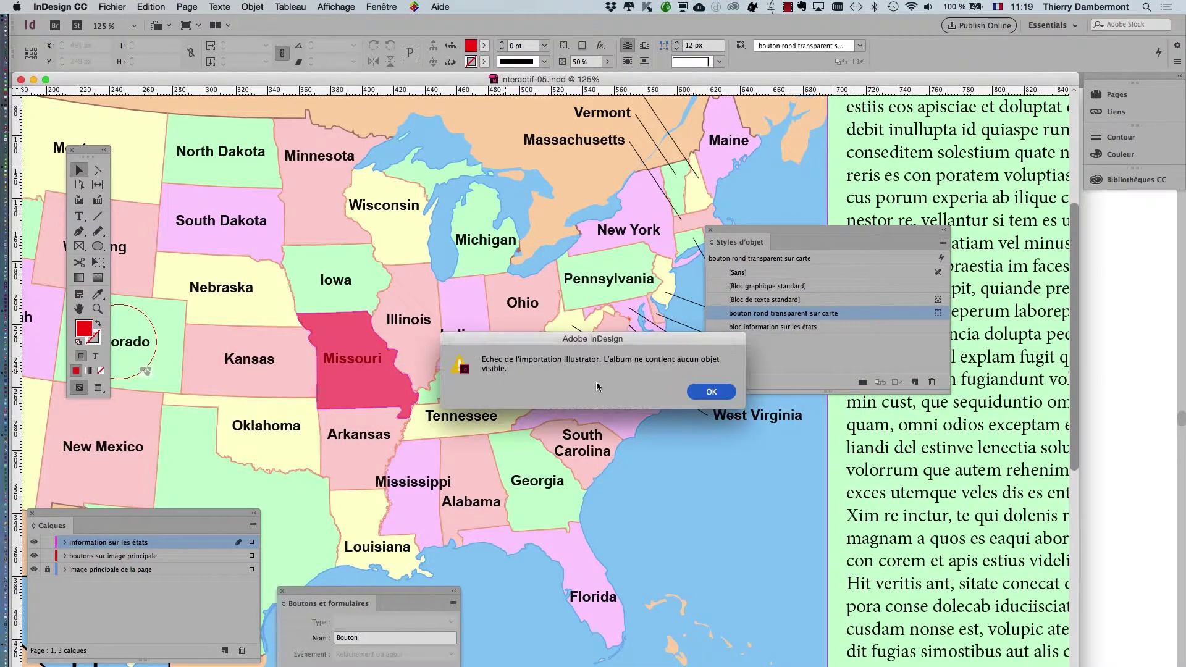
click(711, 393)
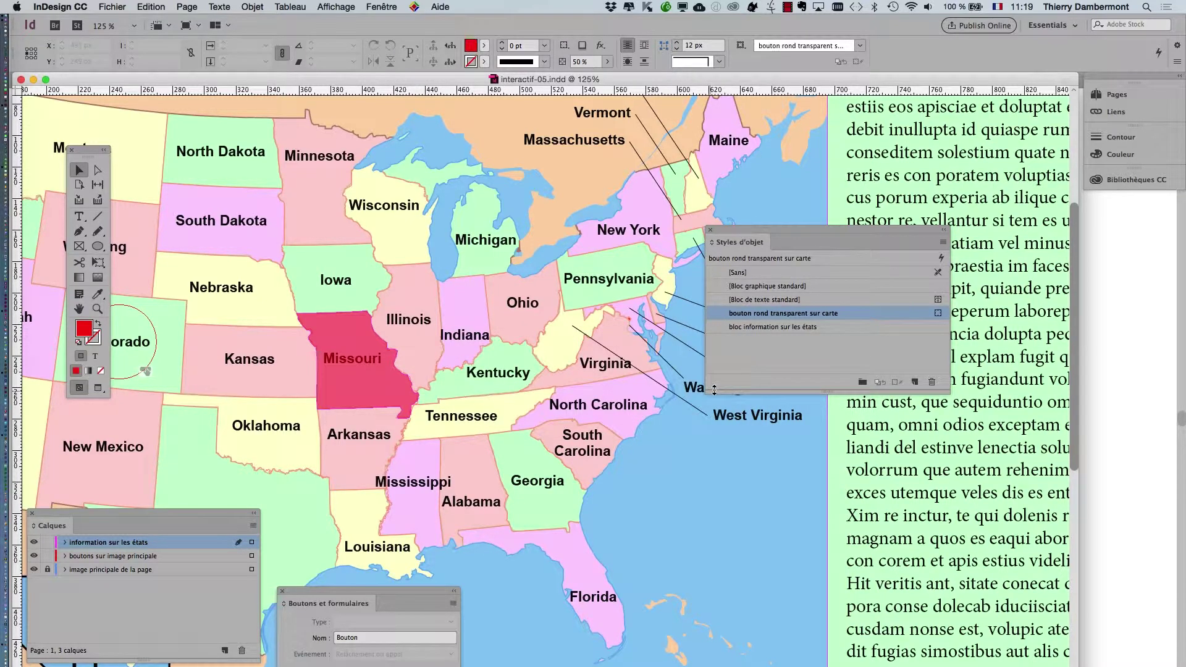
Step: Switch back to Illustrator, show the Nuancier swatches and fill the Missouri path with a purple swatch
key(super+Tab)
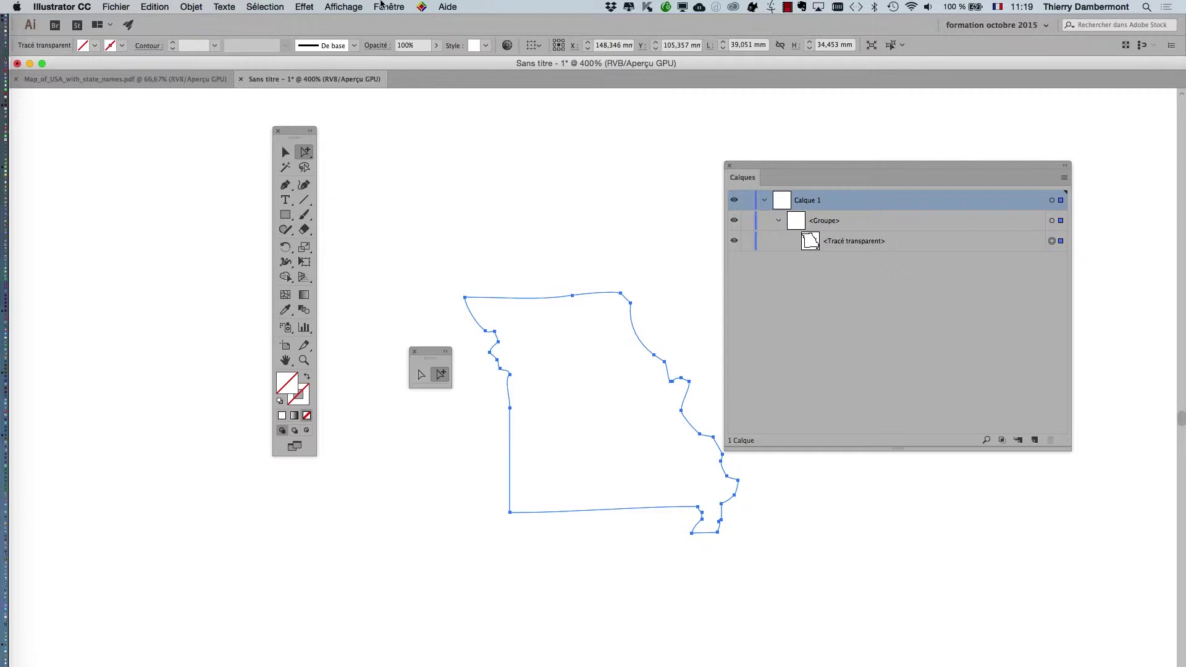
click(389, 7)
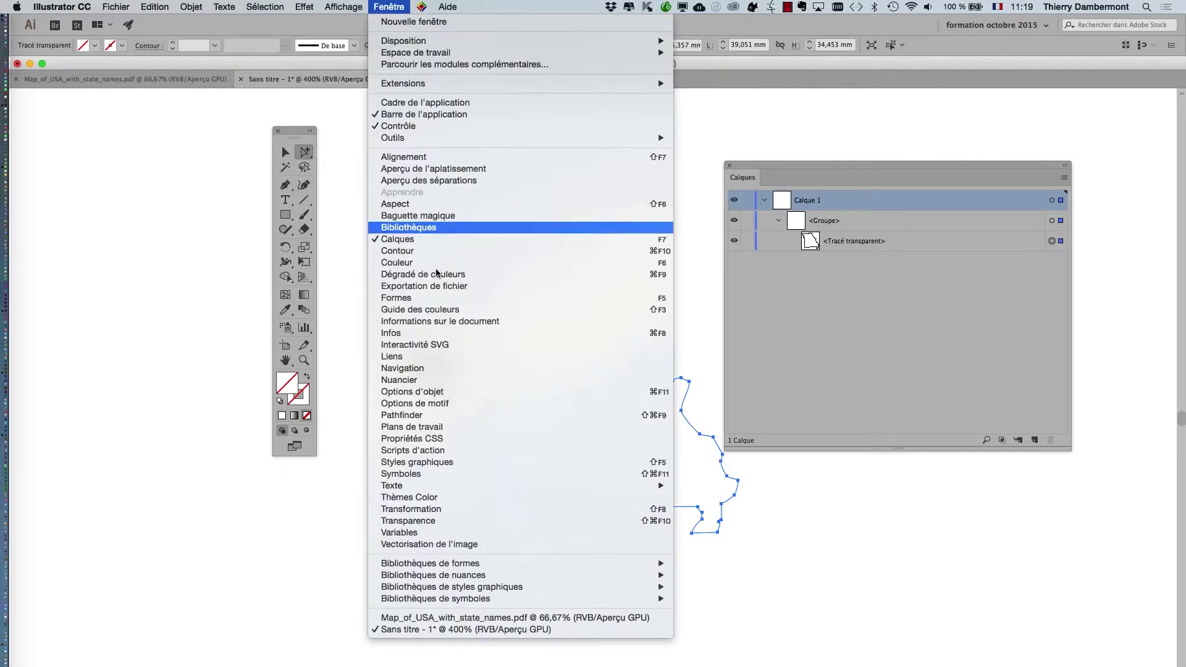
click(438, 381)
click(982, 347)
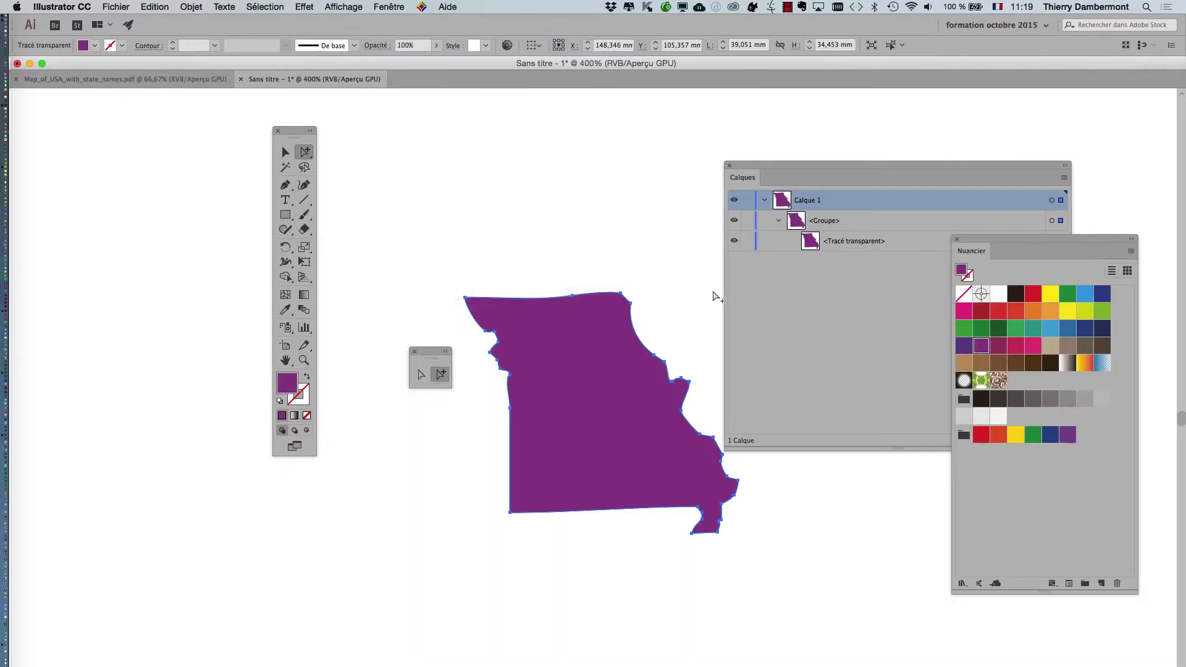
Step: Switch to InDesign, paste the purple Missouri shape onto the map and apply the object style "bouton rond transparent sur carte"
key(super+Tab)
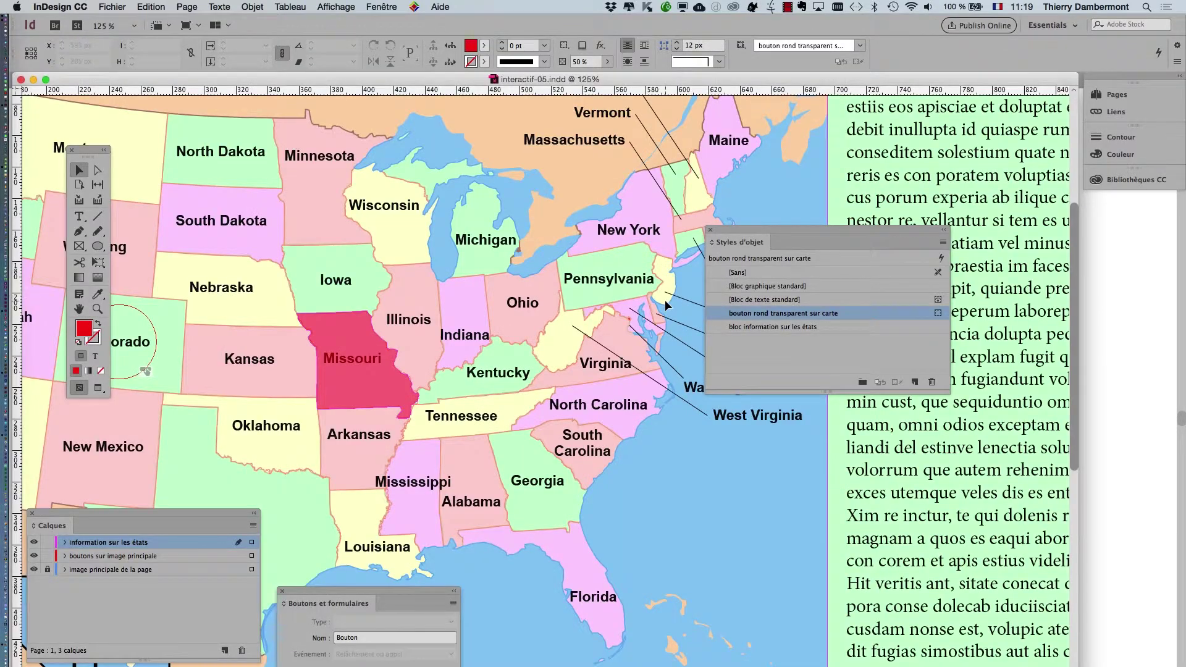
key(super+v)
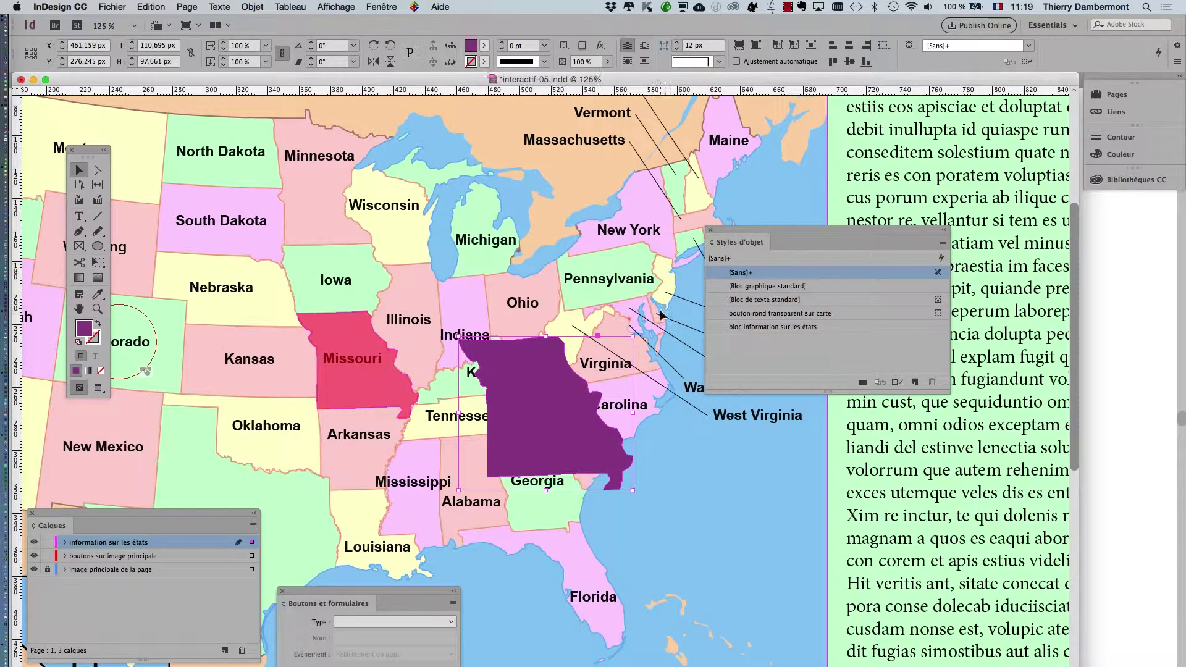
scroll(531, 408, up, 5)
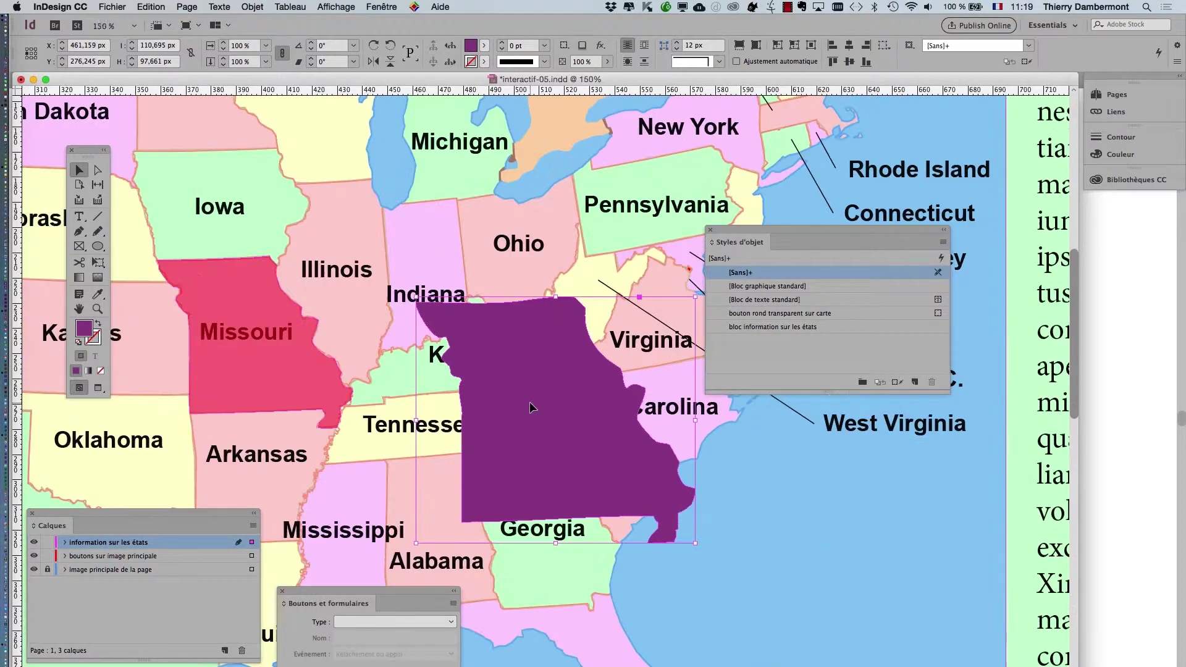
scroll(510, 275, down, 3)
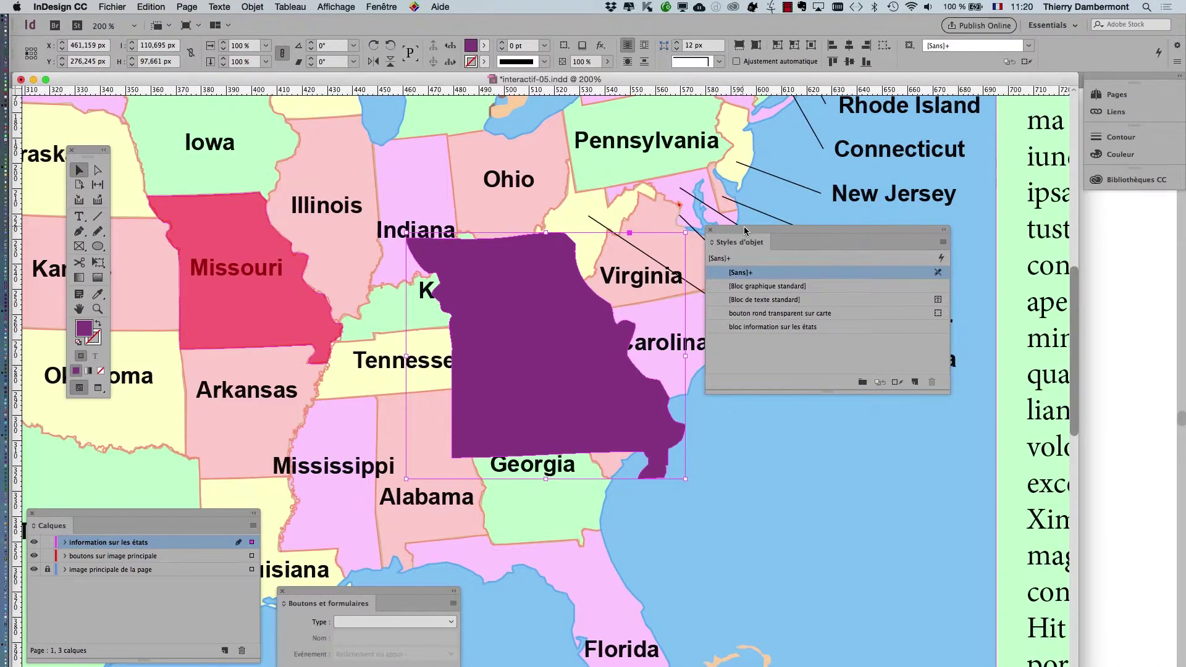
drag(745, 230, 758, 261)
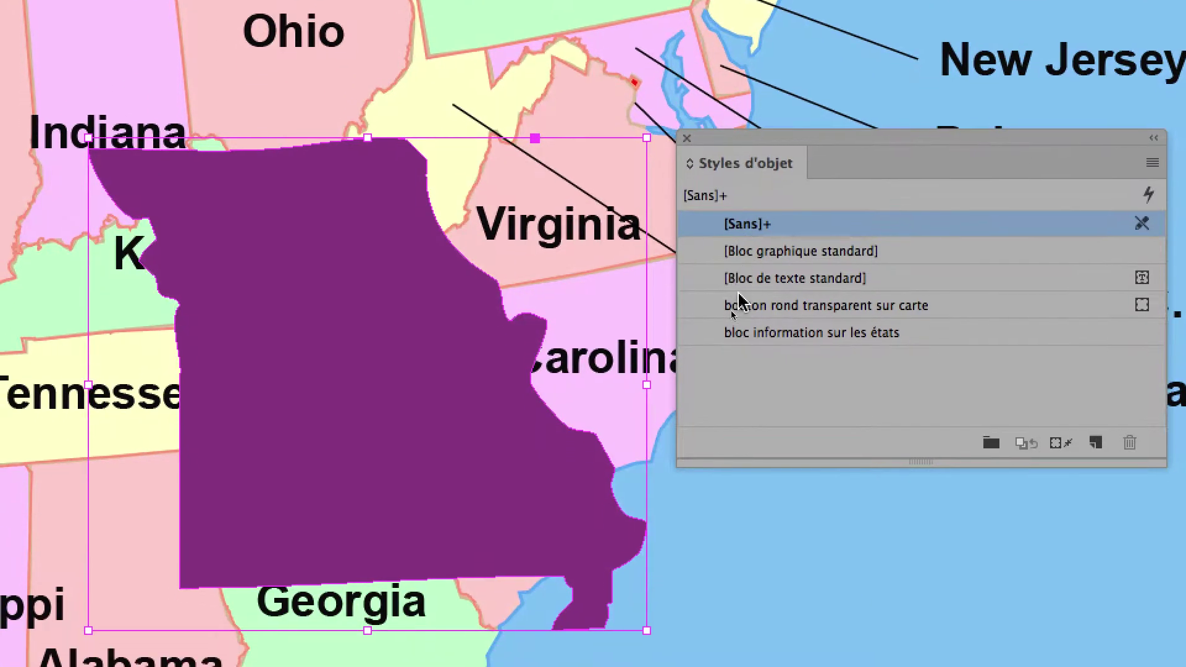
click(739, 304)
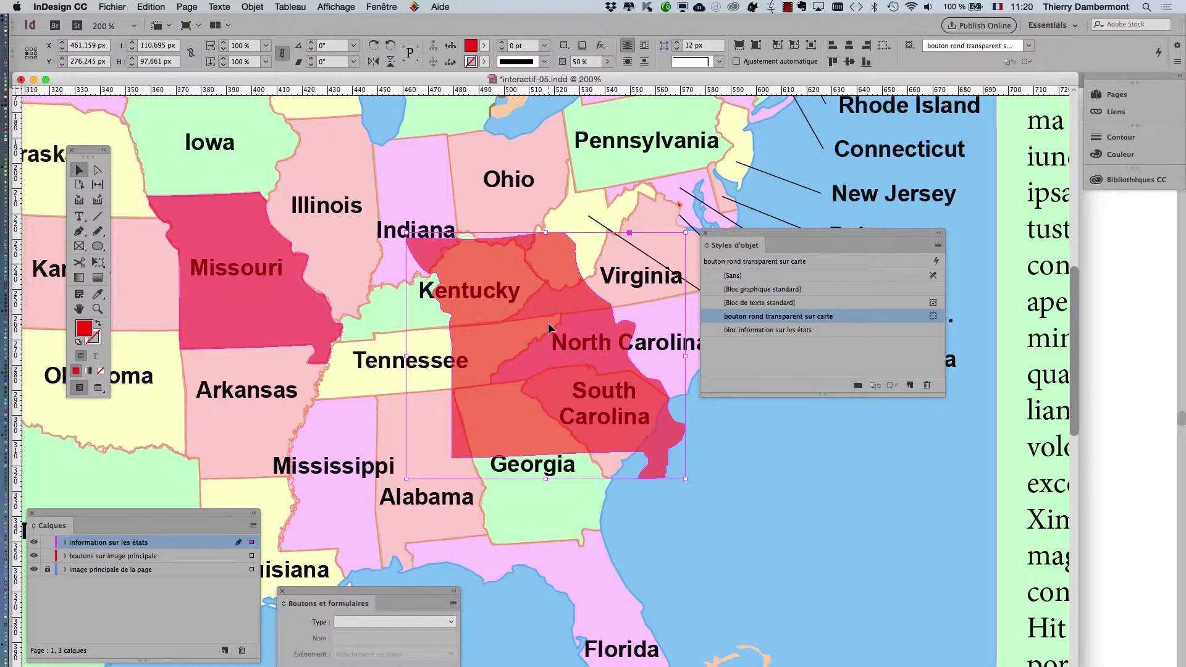
Step: Switch to Photoshop and copy the Missouri work path again
key(super+Tab)
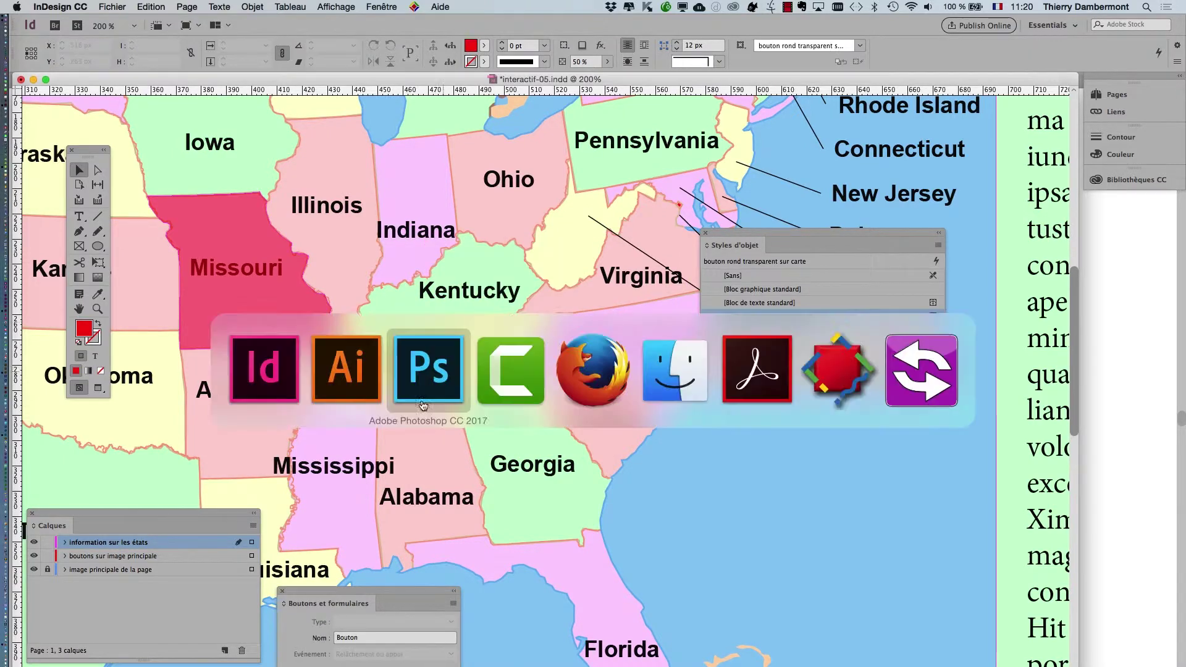
click(424, 388)
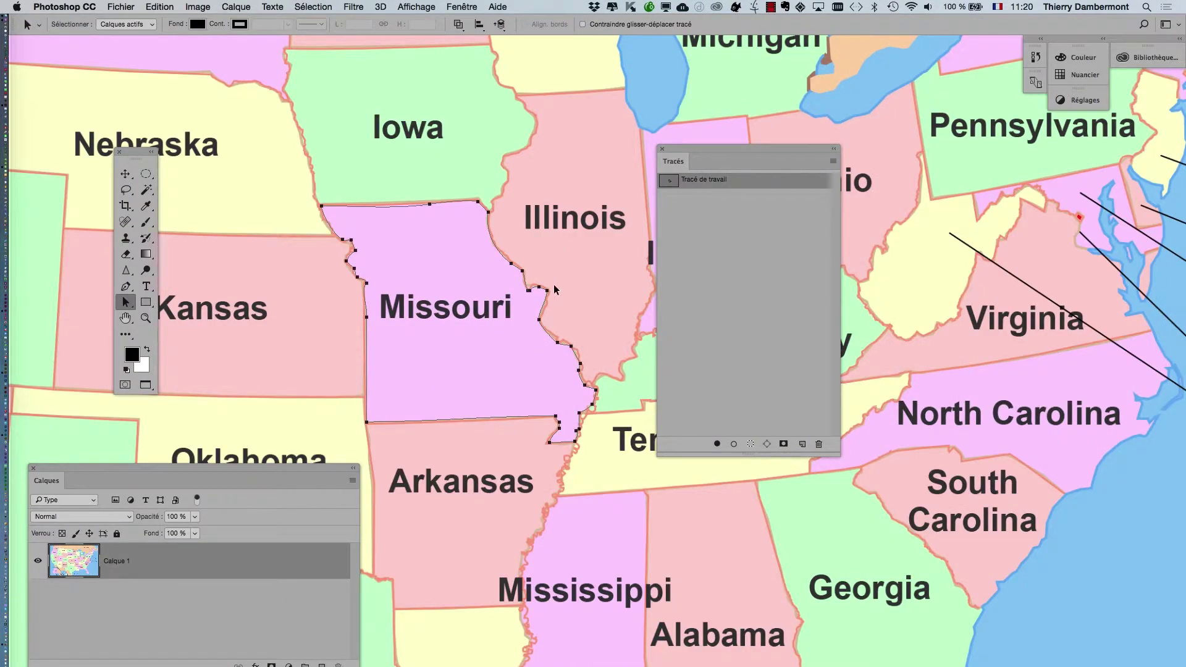
scroll(469, 273, up, 1)
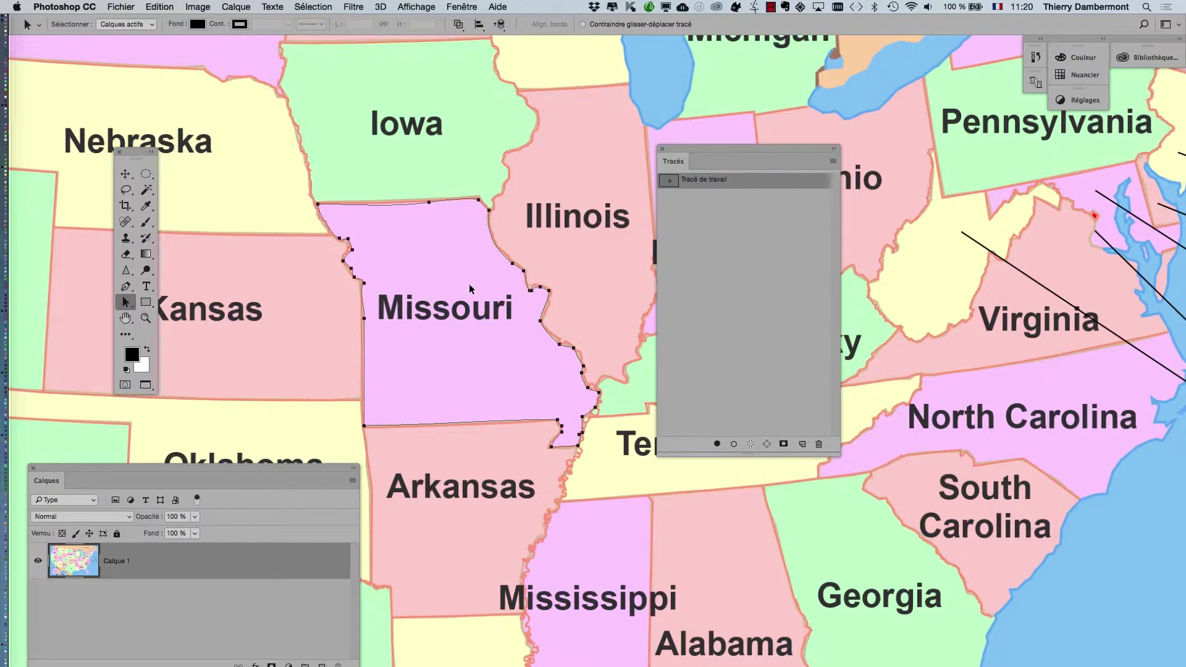
Step: Switch to Illustrator, delete the purple Missouri shape and paste the copied path as "Tracé transparent (plus rapide)"
key(super+Tab)
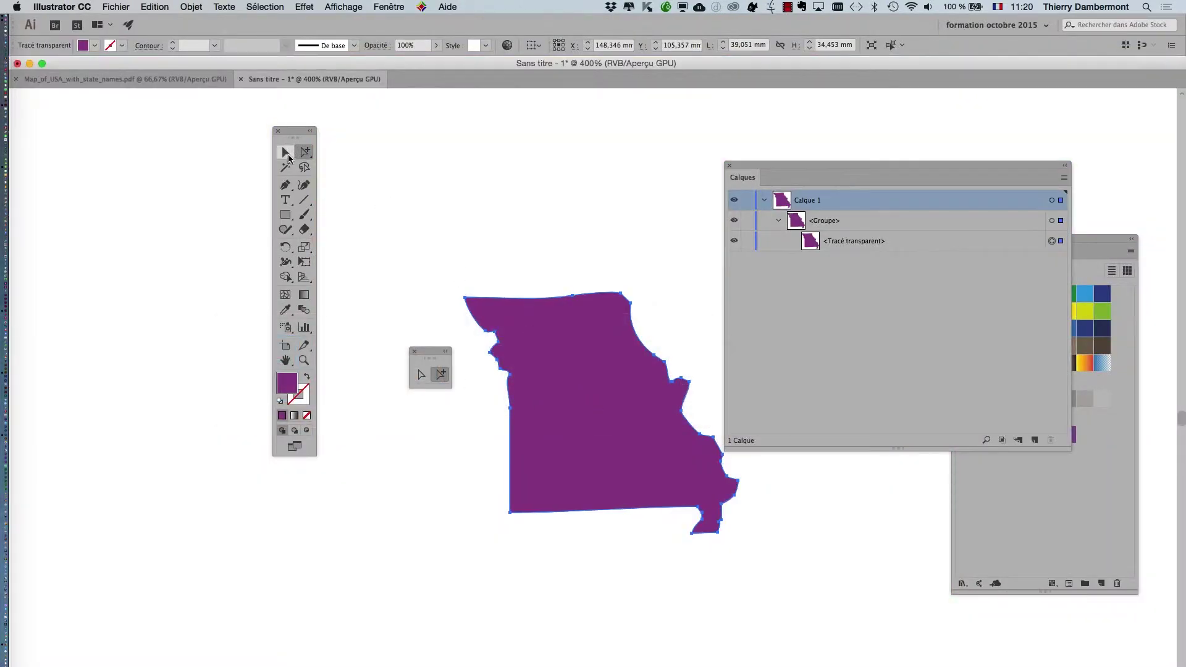
click(286, 153)
key(Delete)
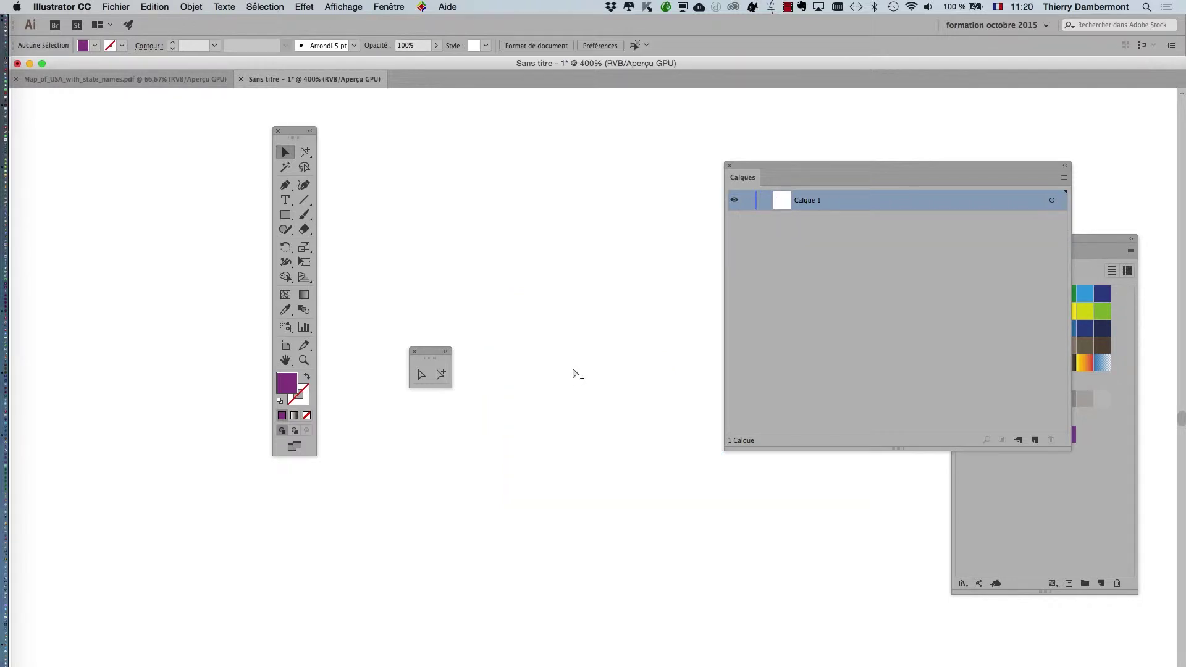
key(super+v)
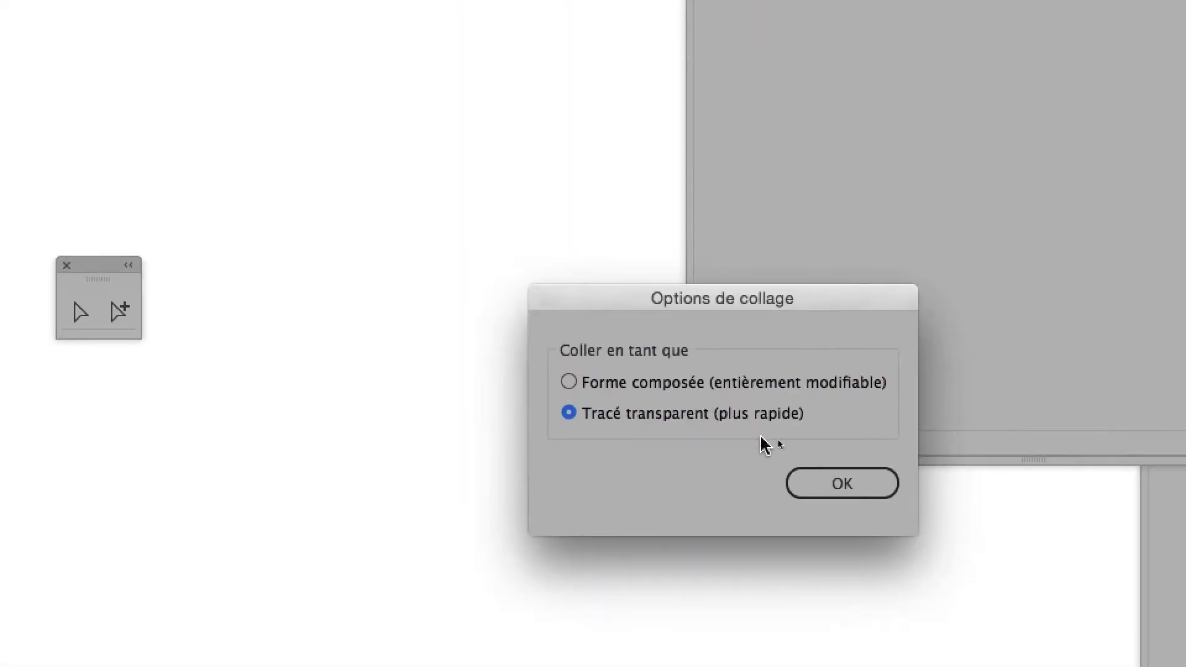
click(802, 461)
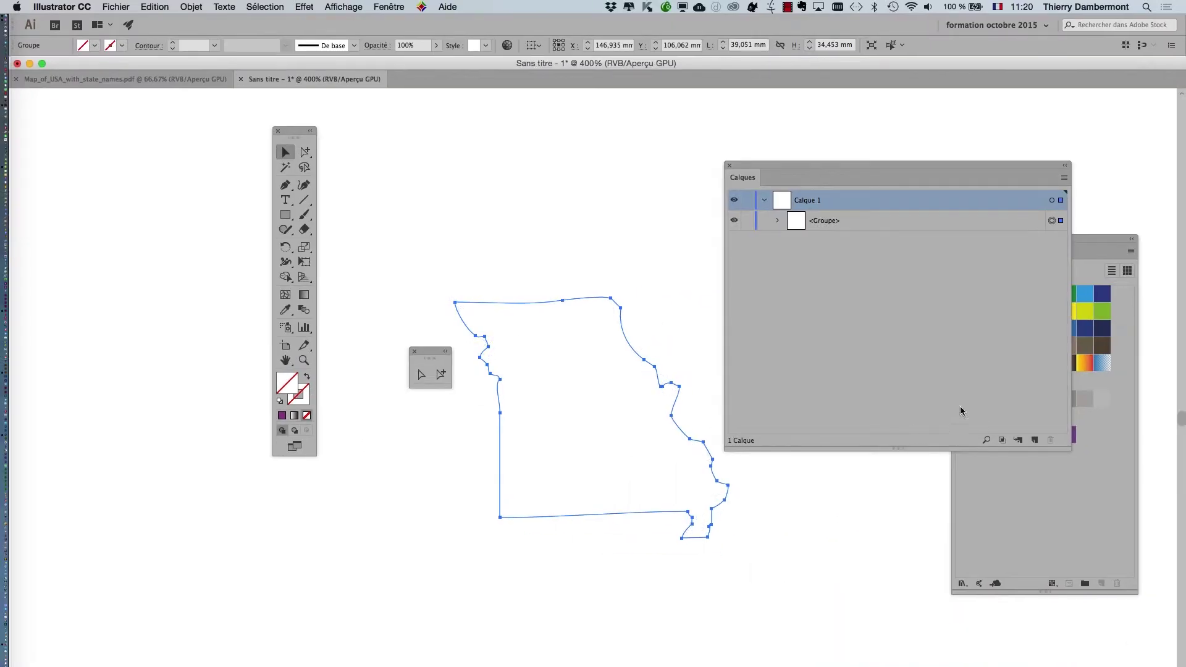
Step: Fill the pasted Missouri path with a dark blue swatch and move the layer list away from the artwork
click(1098, 332)
click(1085, 336)
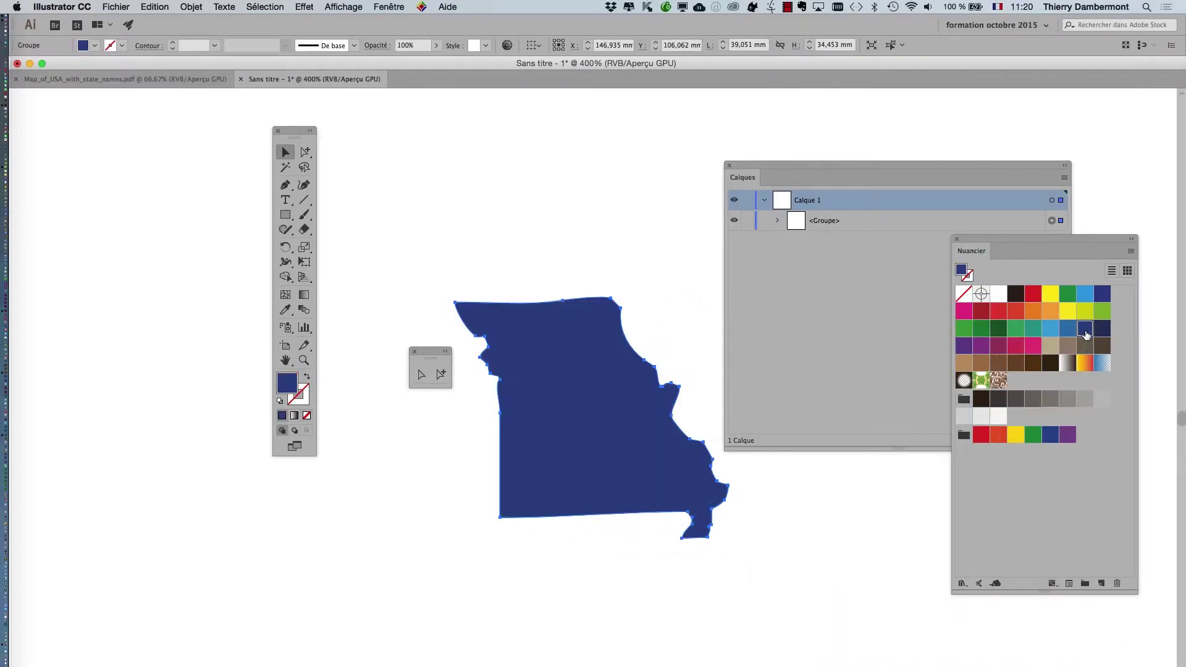
drag(749, 162, 121, 540)
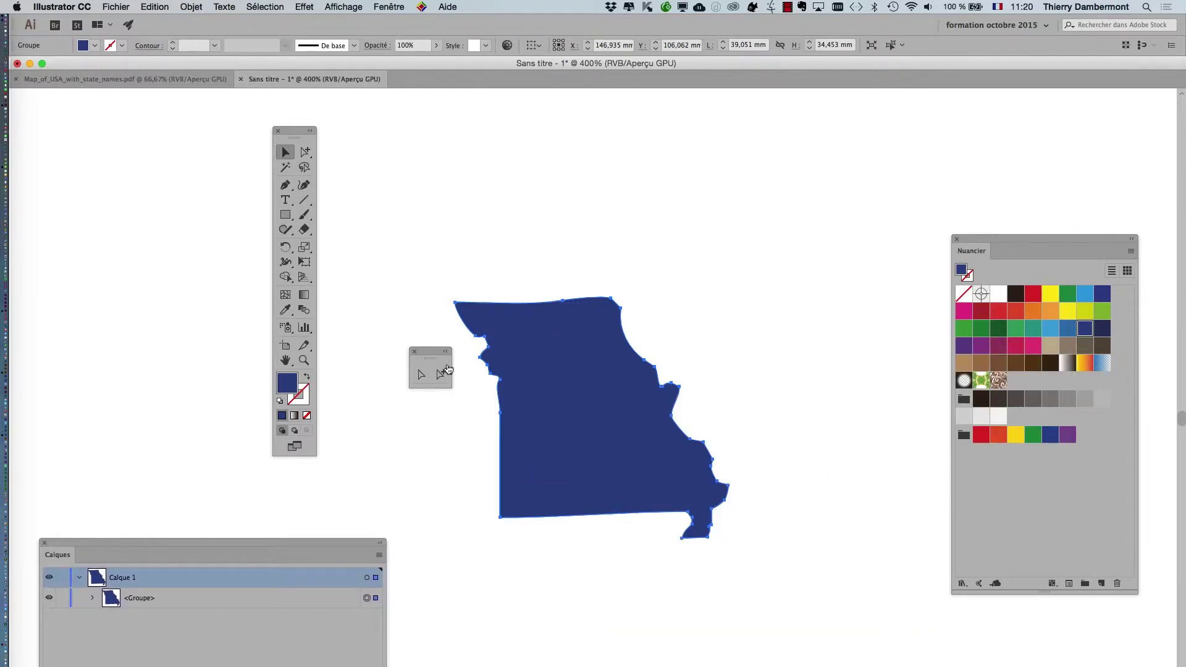
Step: Switch to InDesign, paste the blue Missouri shape, apply the object style "bouton rond transparent sur carte" and fit it over Missouri
key(super+Tab)
key(super+Tab)
key(super+v)
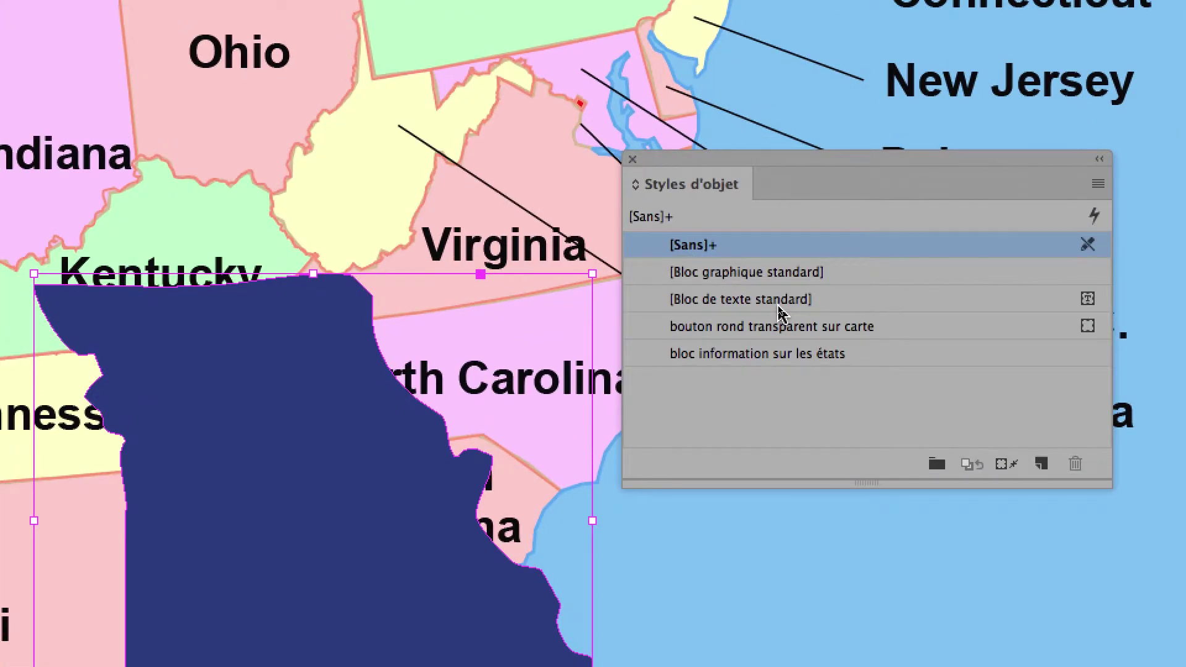
click(782, 318)
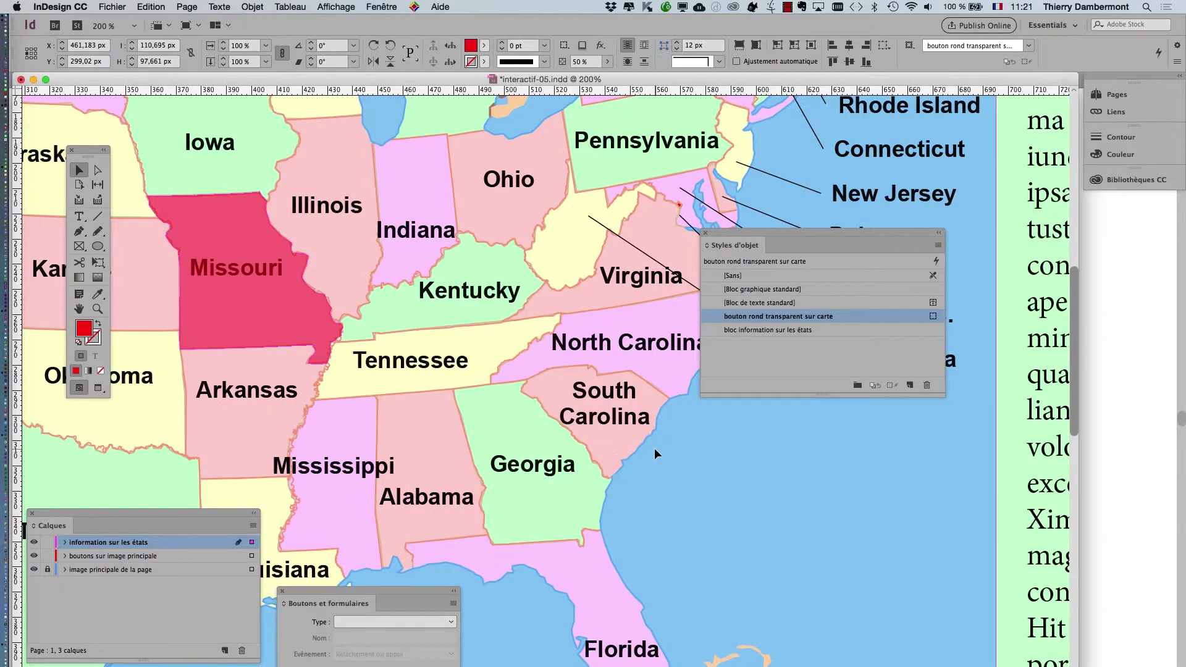
Step: Switch to Photoshop and save the Missouri work path as a permanent path
key(super+Tab)
click(420, 387)
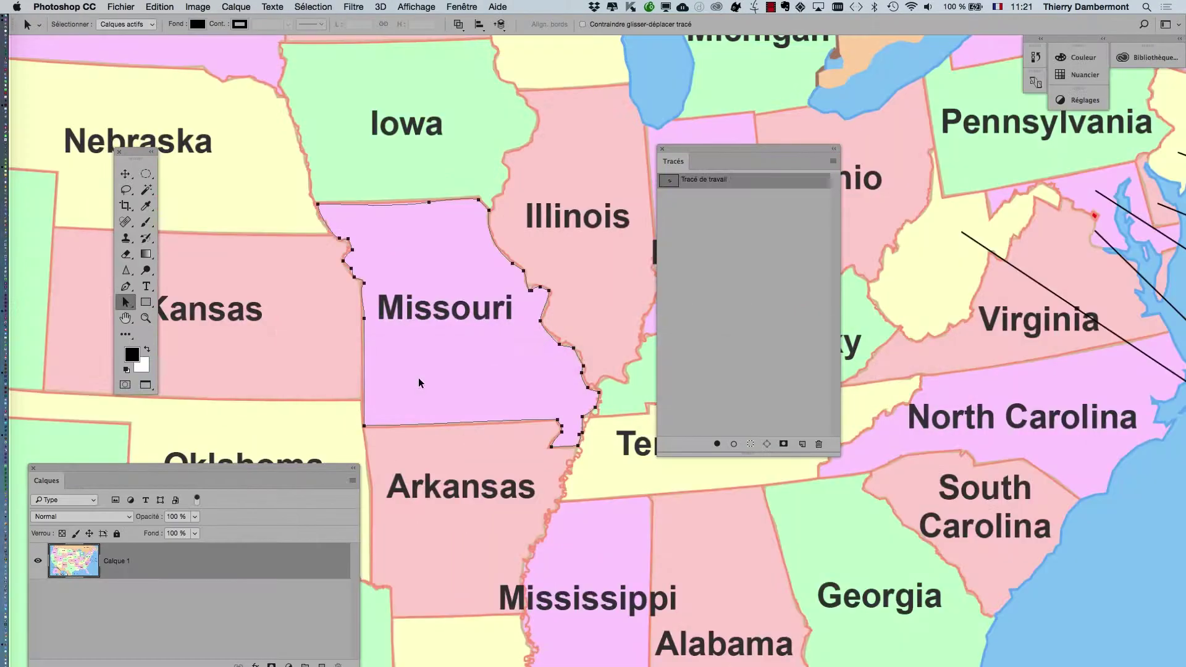
scroll(461, 367, down, 2)
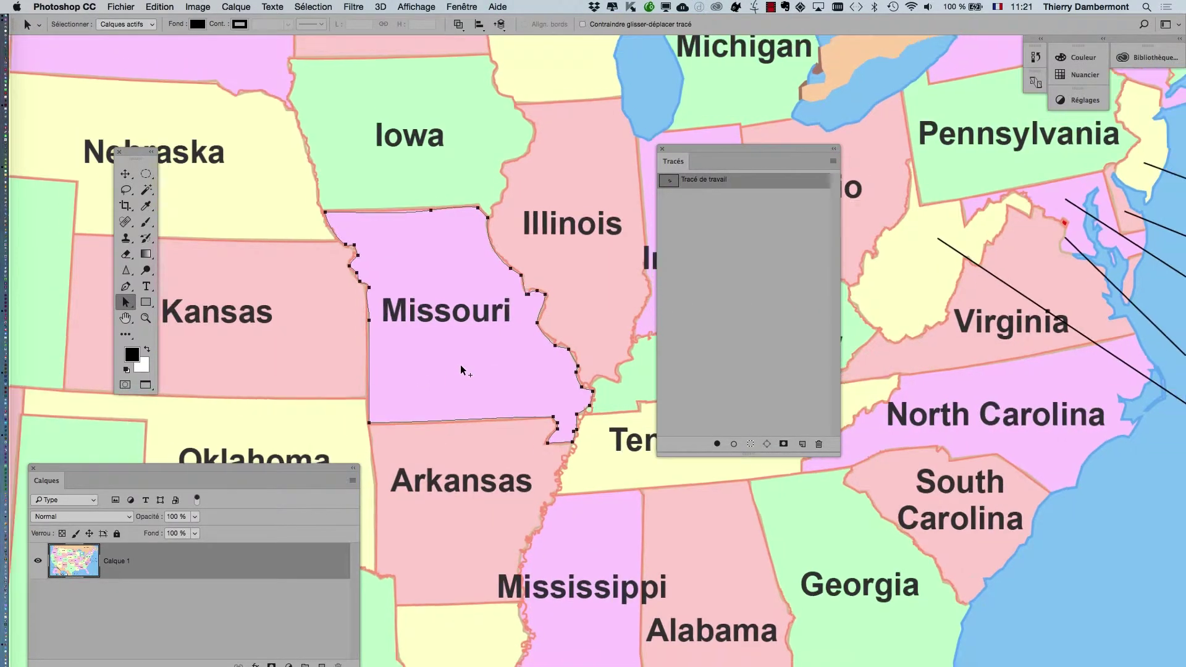
drag(719, 151, 683, 130)
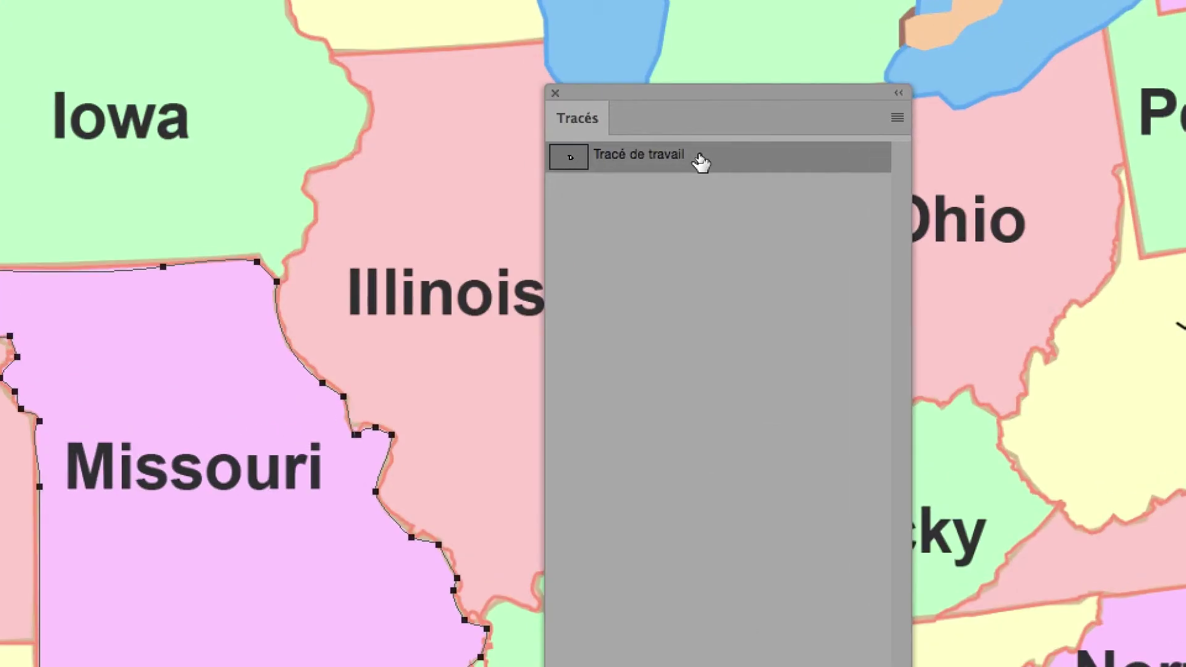
drag(700, 162, 766, 217)
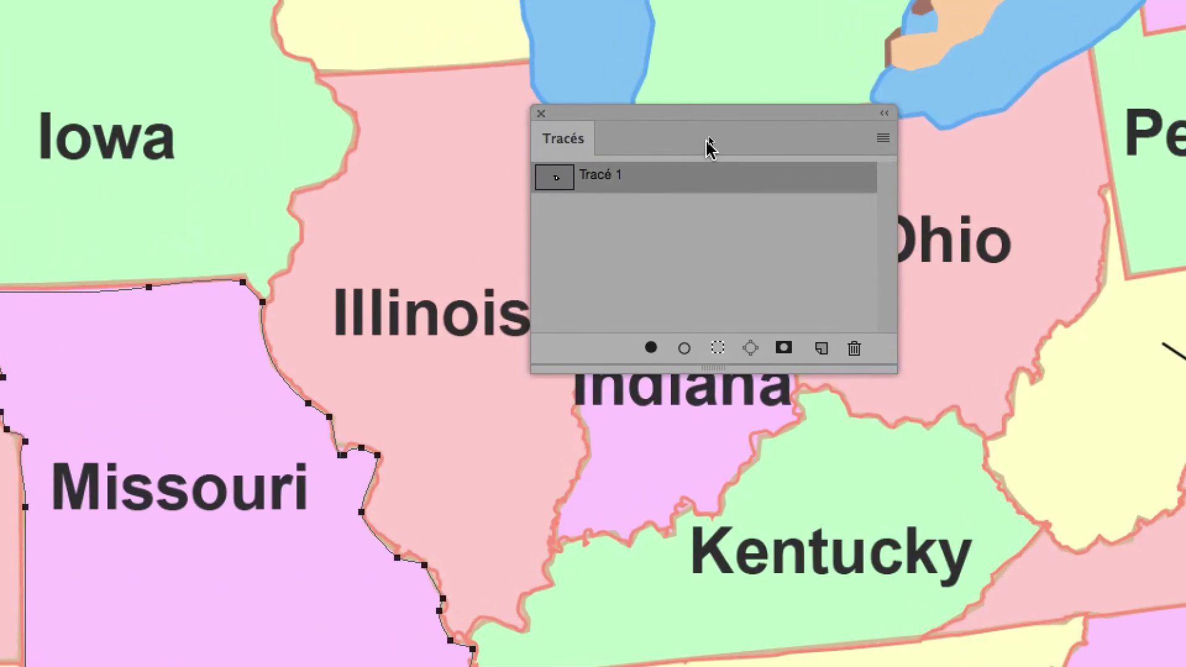
drag(700, 114, 750, 217)
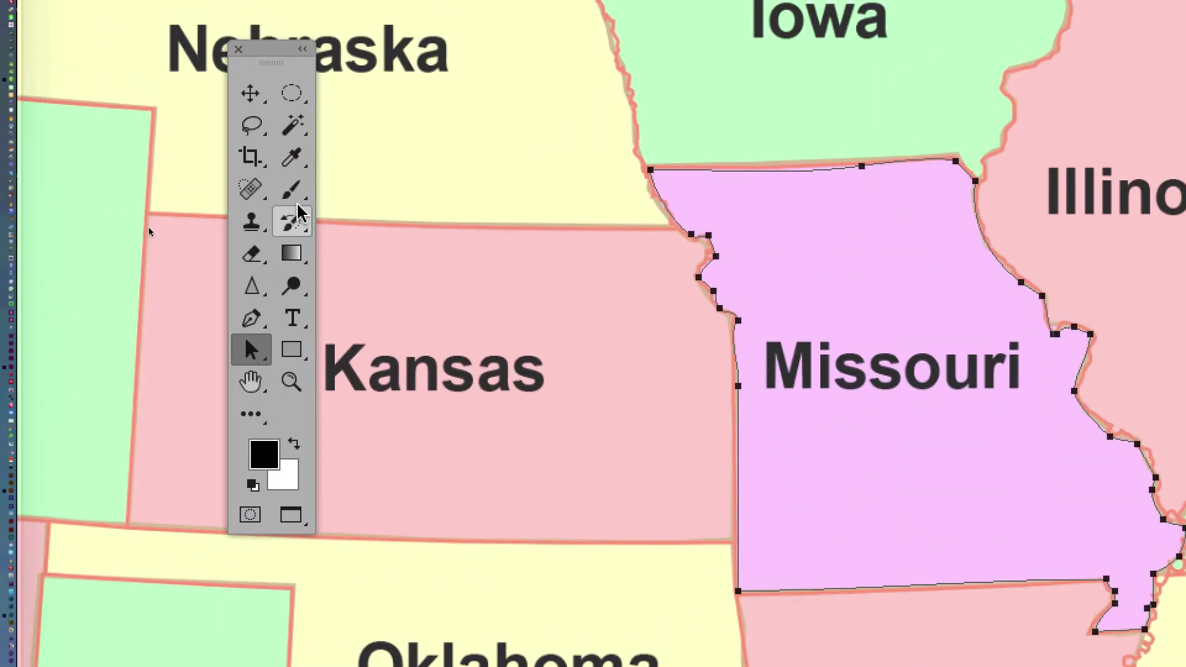
Step: Select Kansas with the Magic Wand and paint its lettering into the selection in Quick Mask mode
click(290, 179)
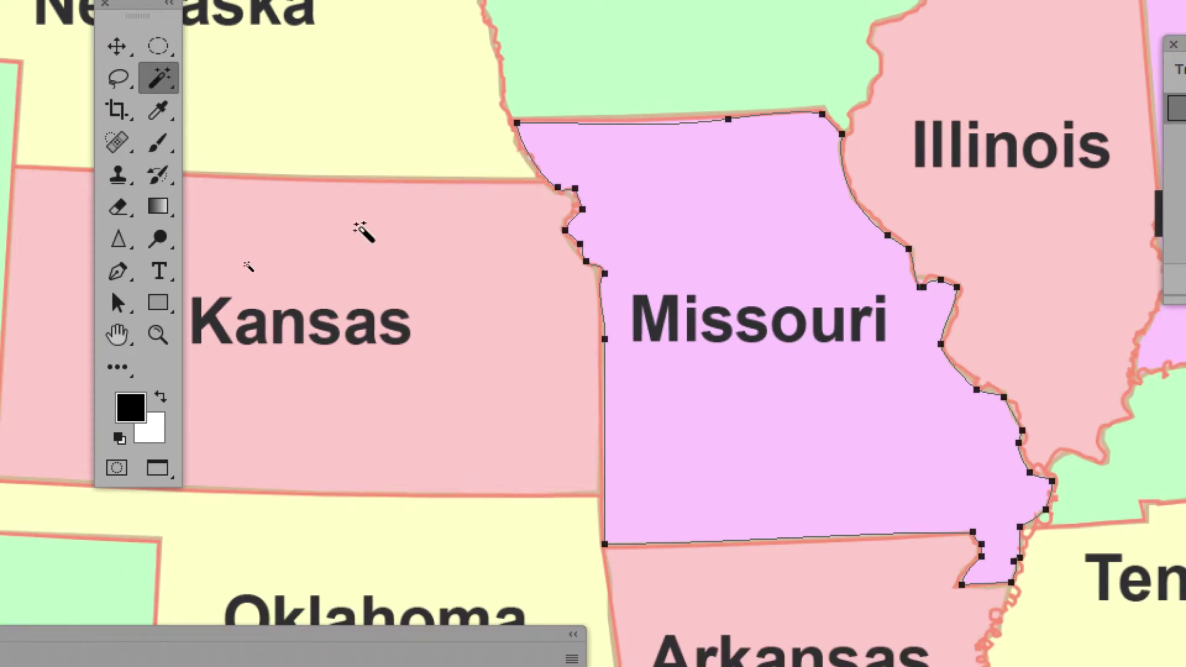
click(490, 330)
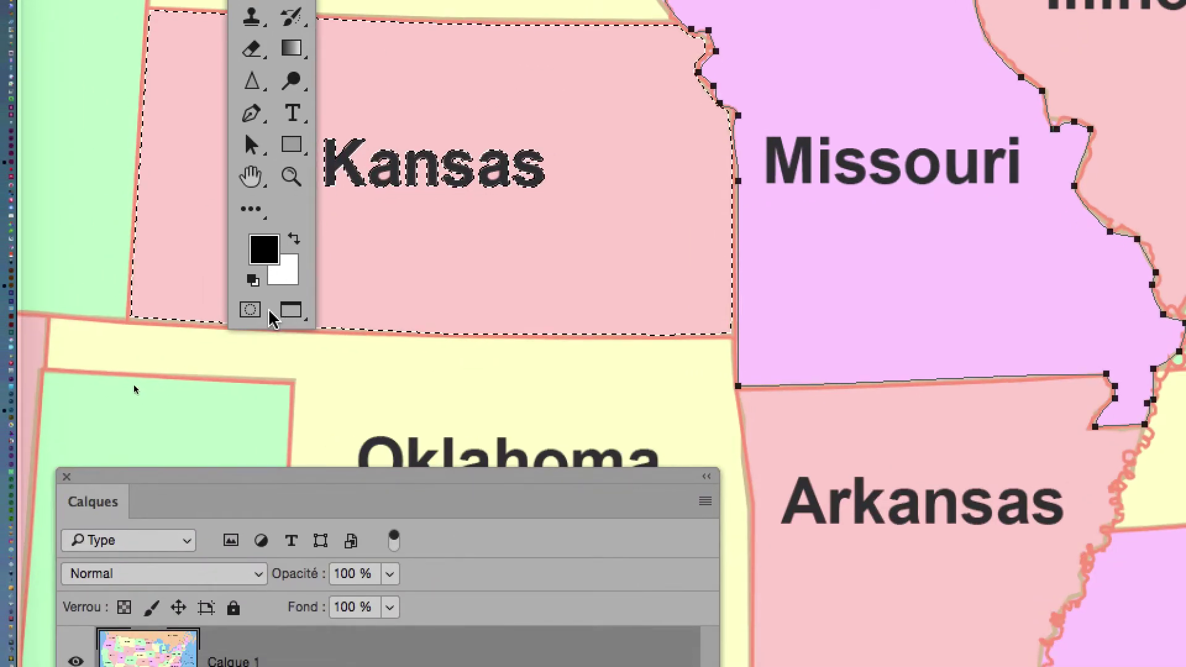
click(180, 453)
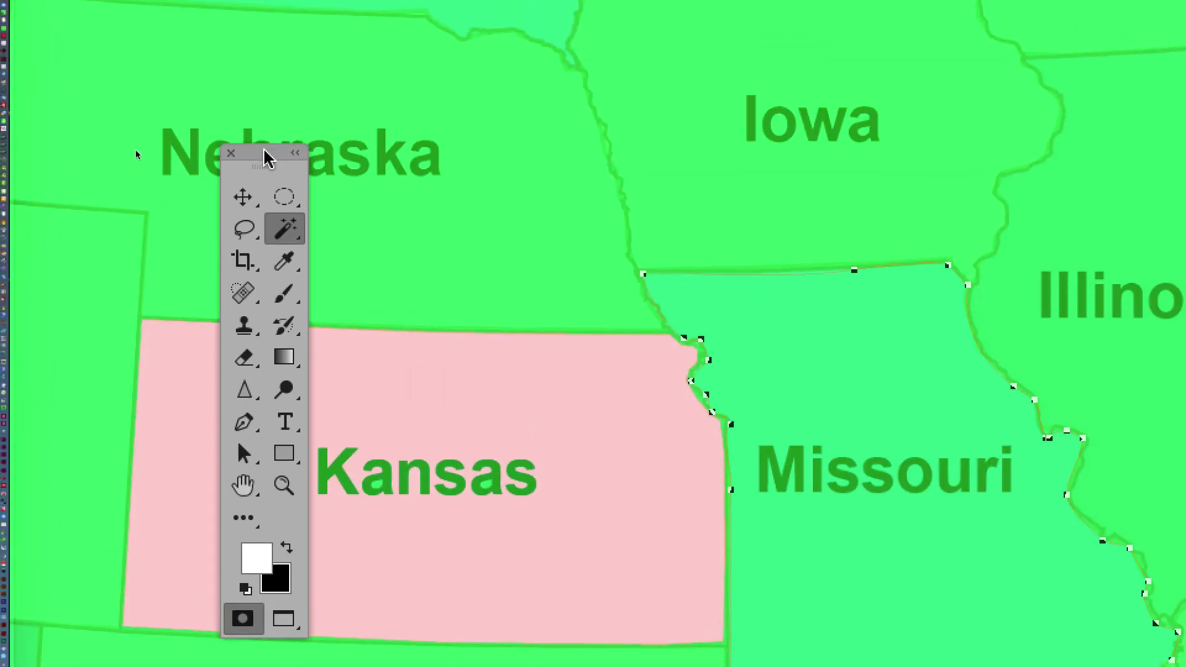
drag(264, 81, 112, 107)
click(136, 169)
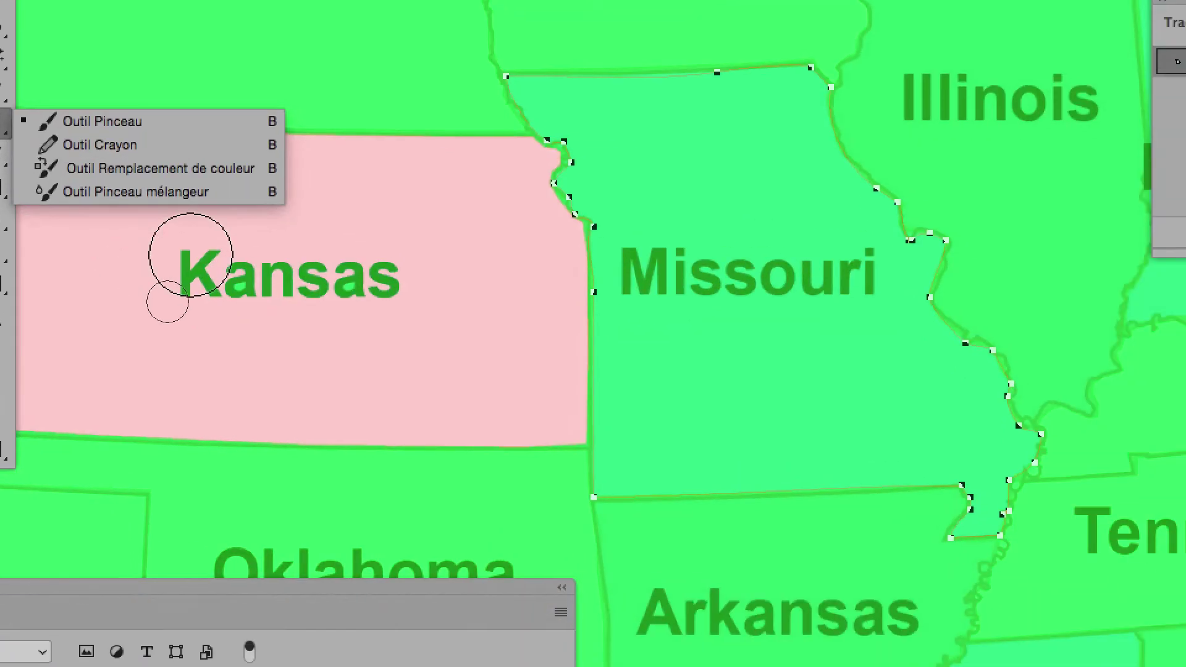
drag(328, 303, 529, 320)
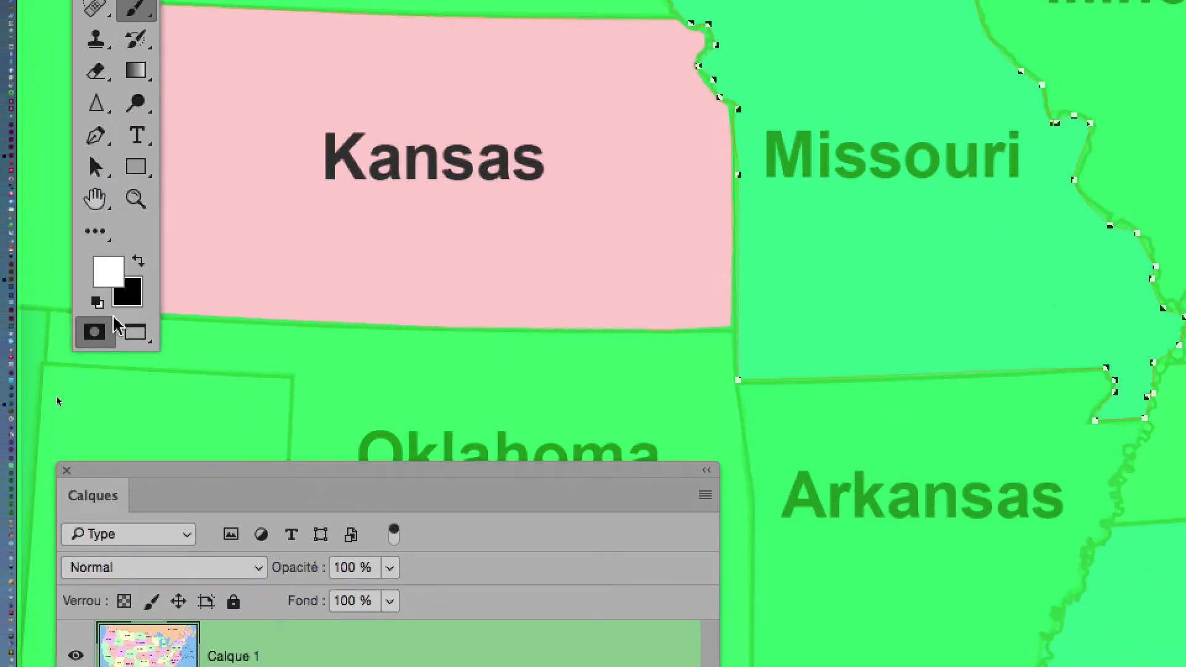
click(101, 323)
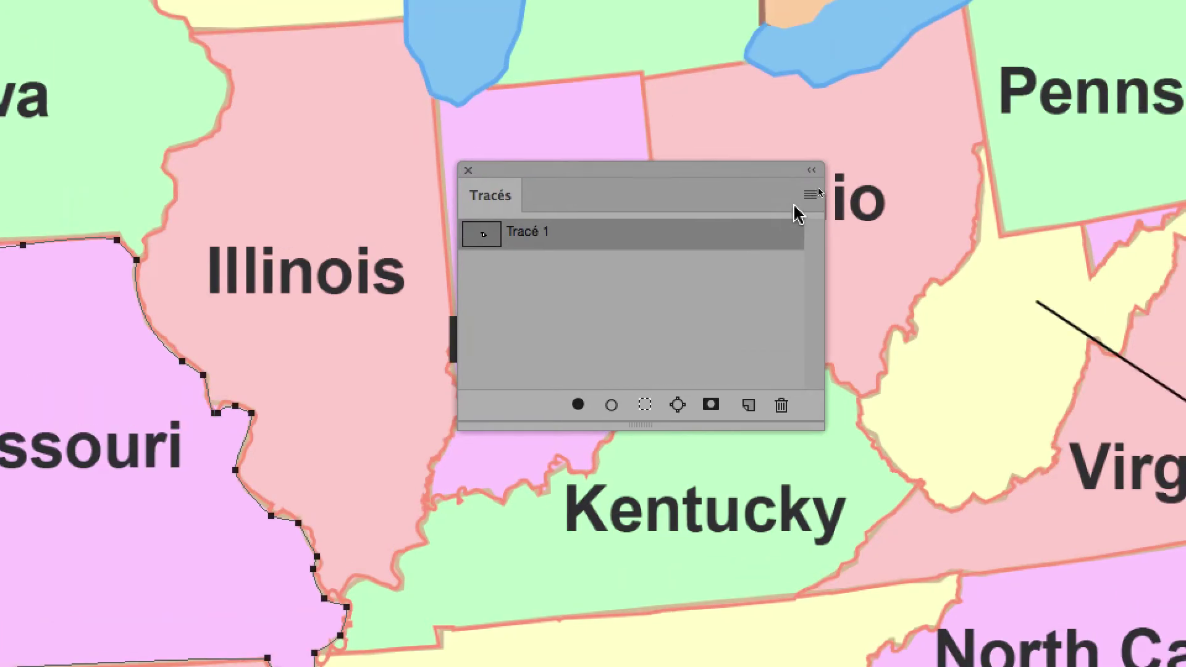
Step: Convert the Kansas selection to a work path with a tolerance of 2,0 pixels and save it as a permanent path
click(810, 196)
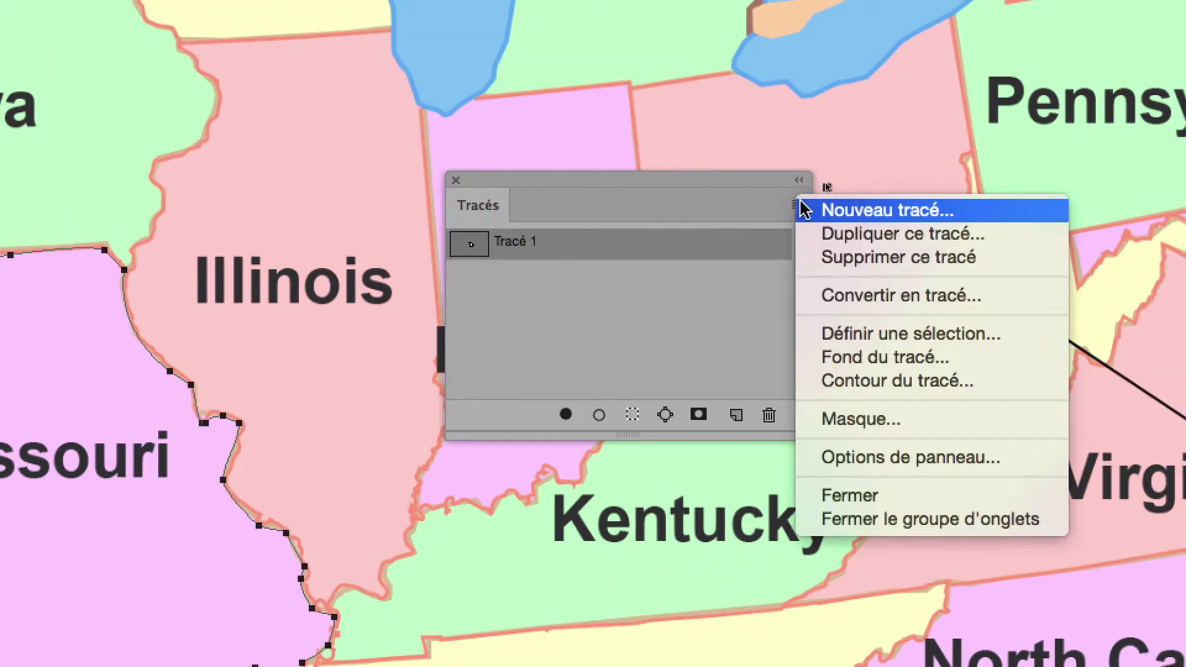
click(822, 237)
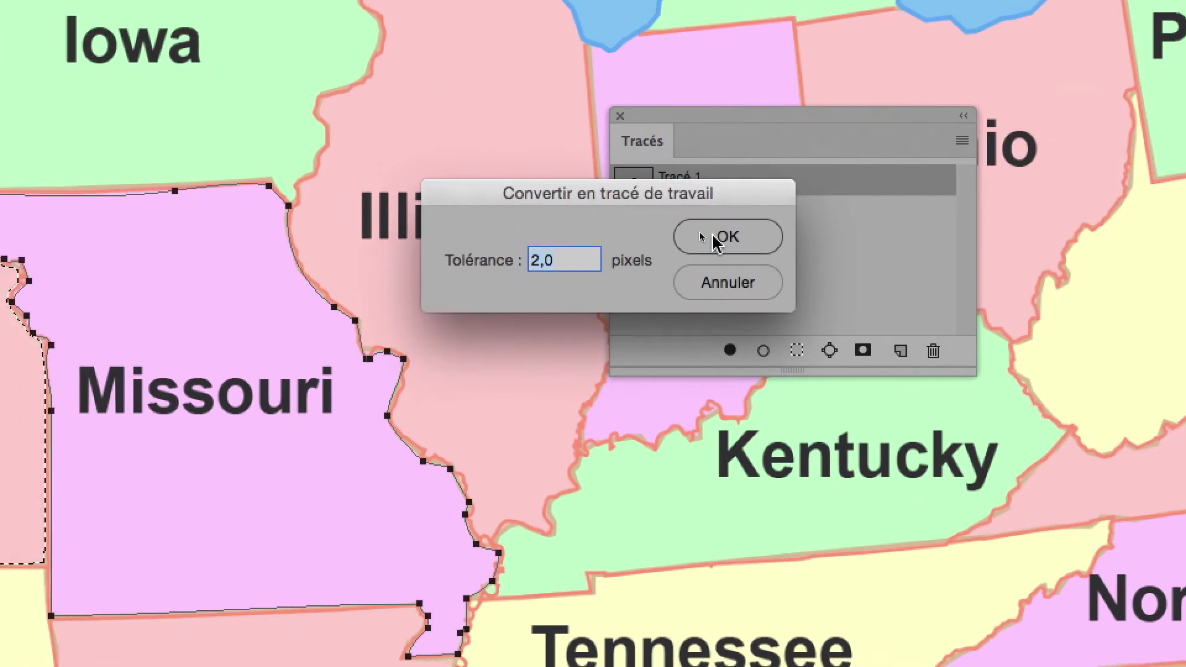
click(714, 239)
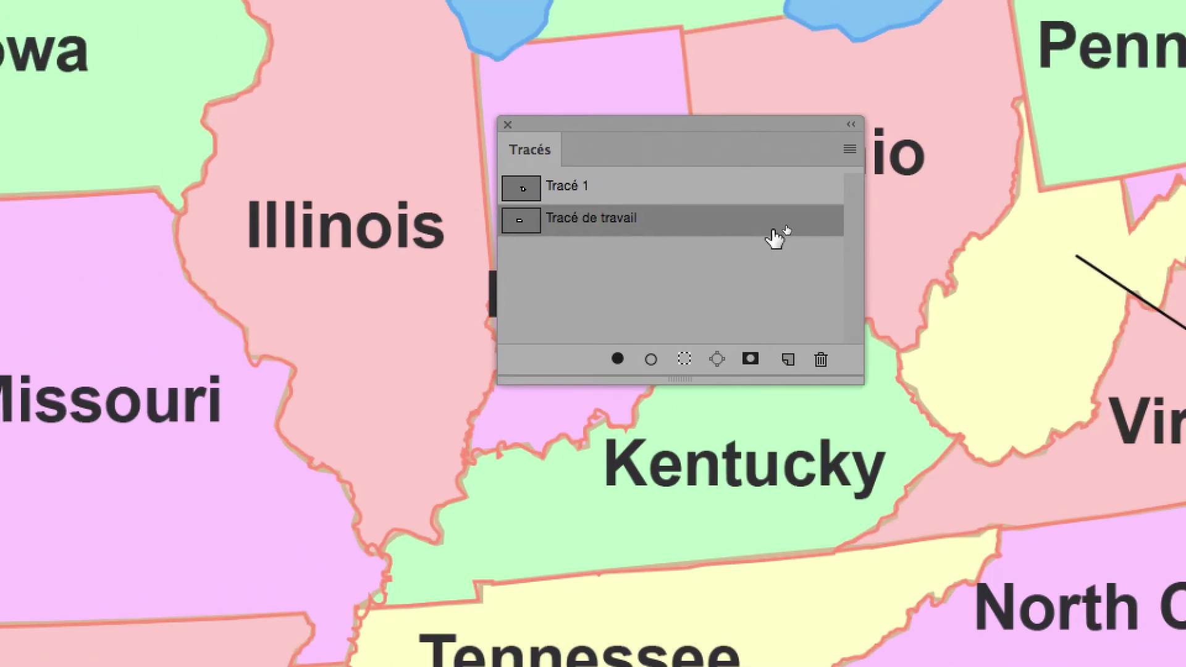
drag(893, 224, 903, 345)
drag(779, 273, 778, 278)
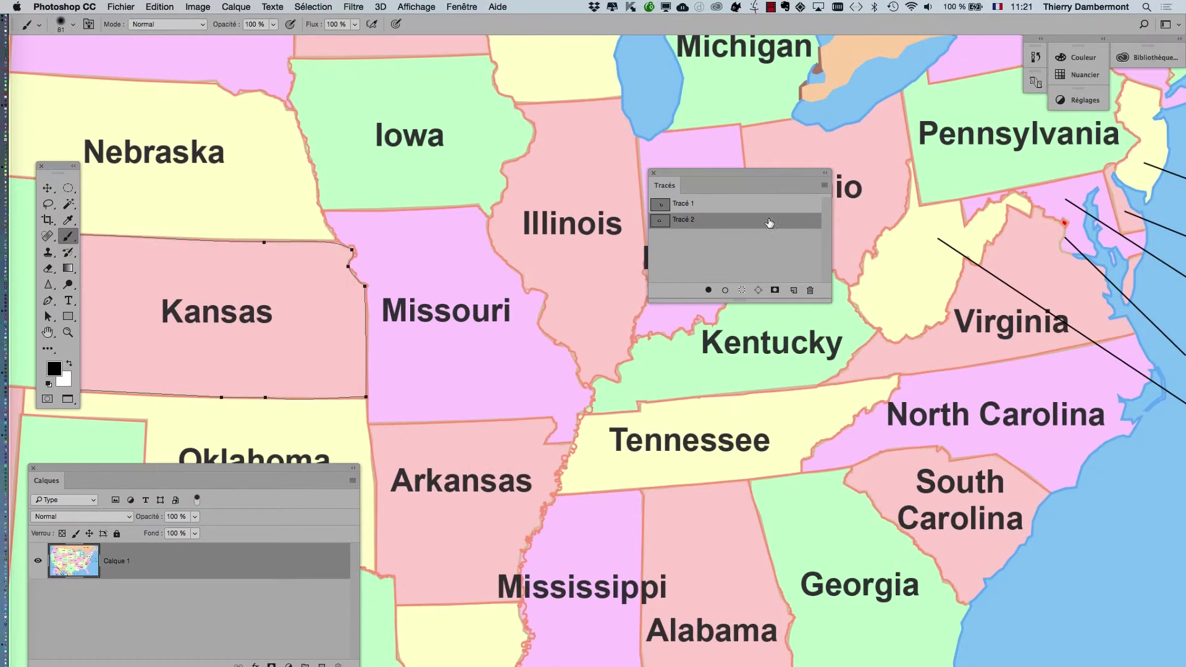
Step: Display the two saved paths in turn and select the Kansas path with the Path Selection tool
click(710, 167)
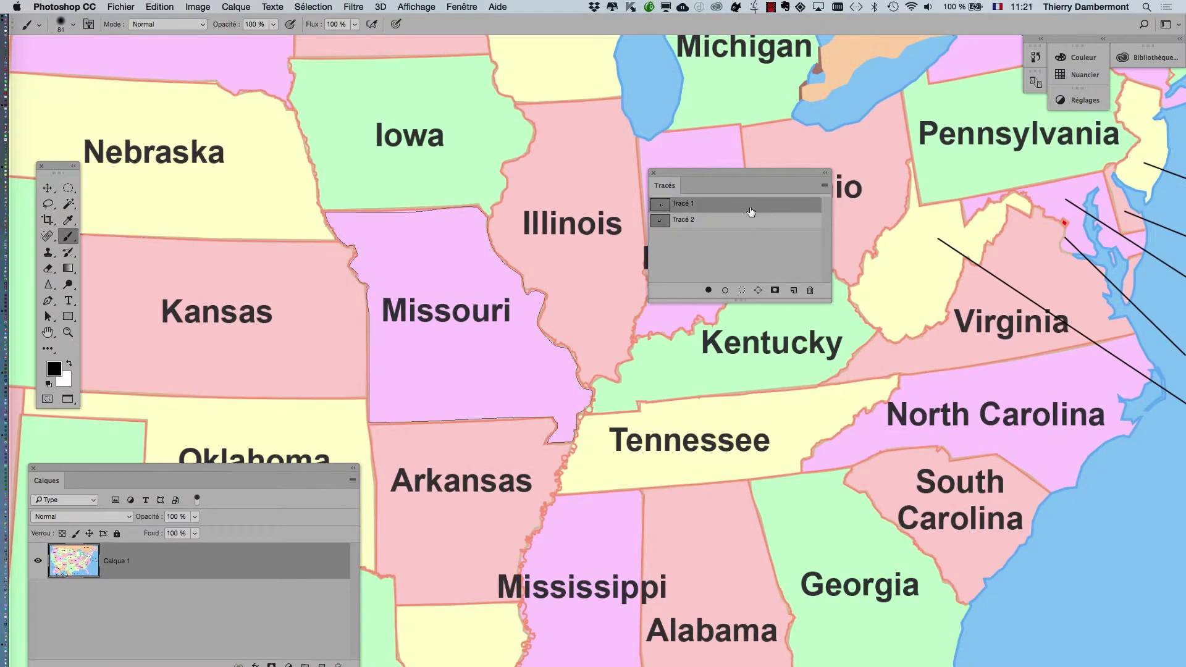
click(748, 224)
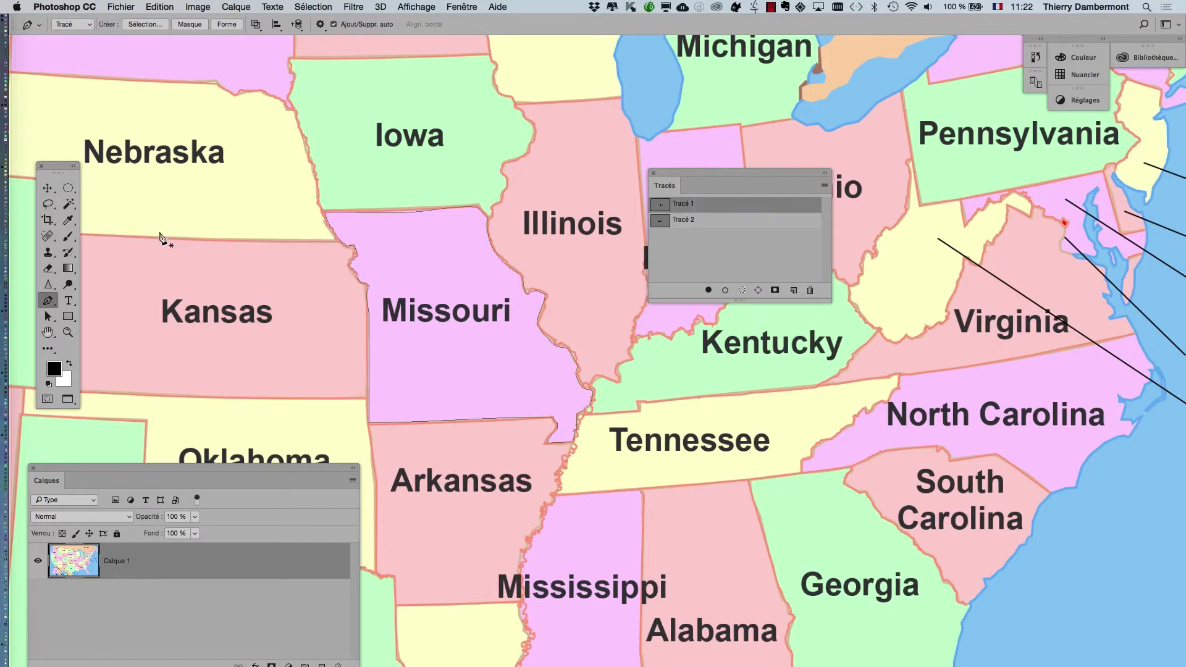
click(763, 221)
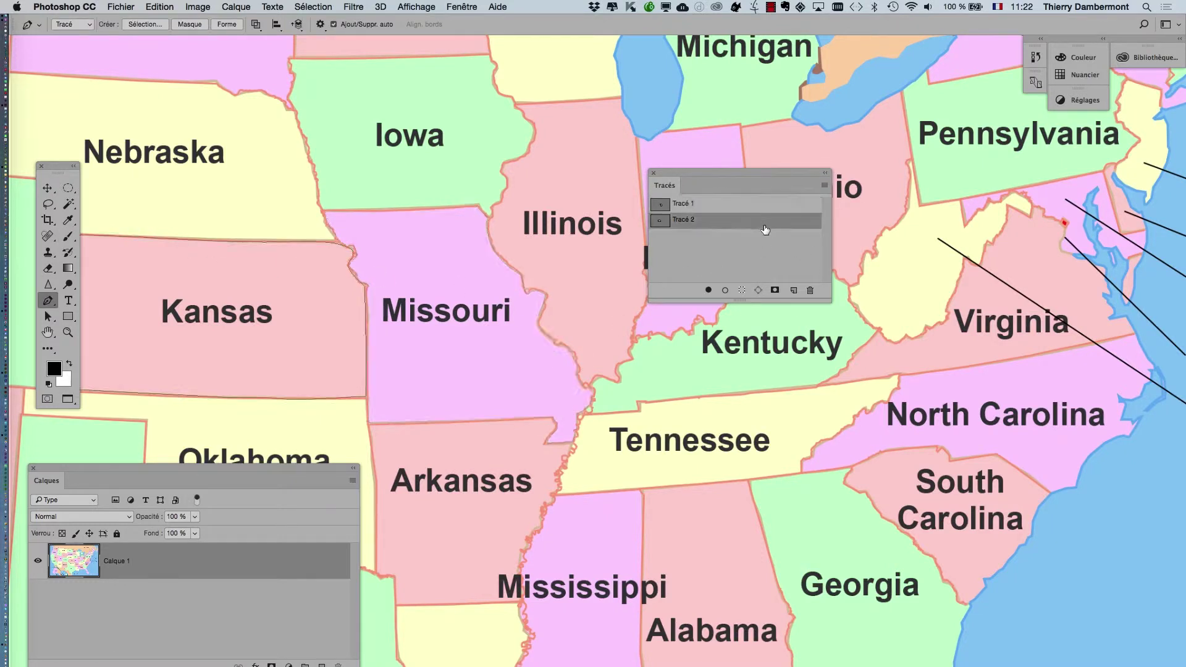
click(48, 319)
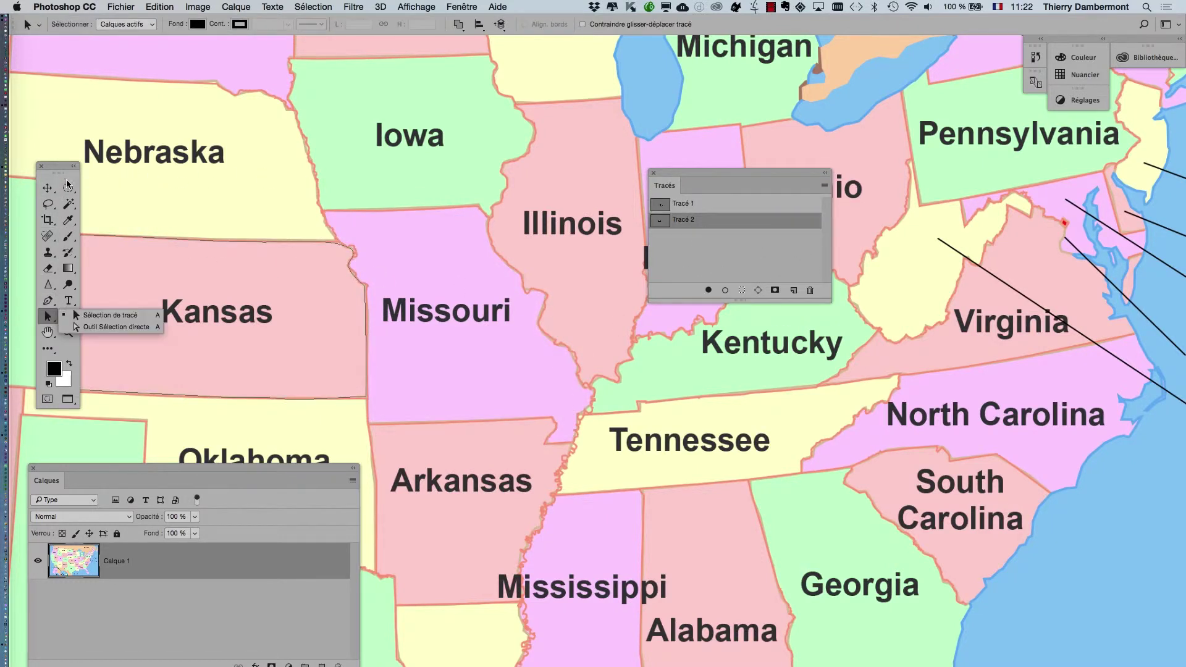
drag(55, 170, 249, 98)
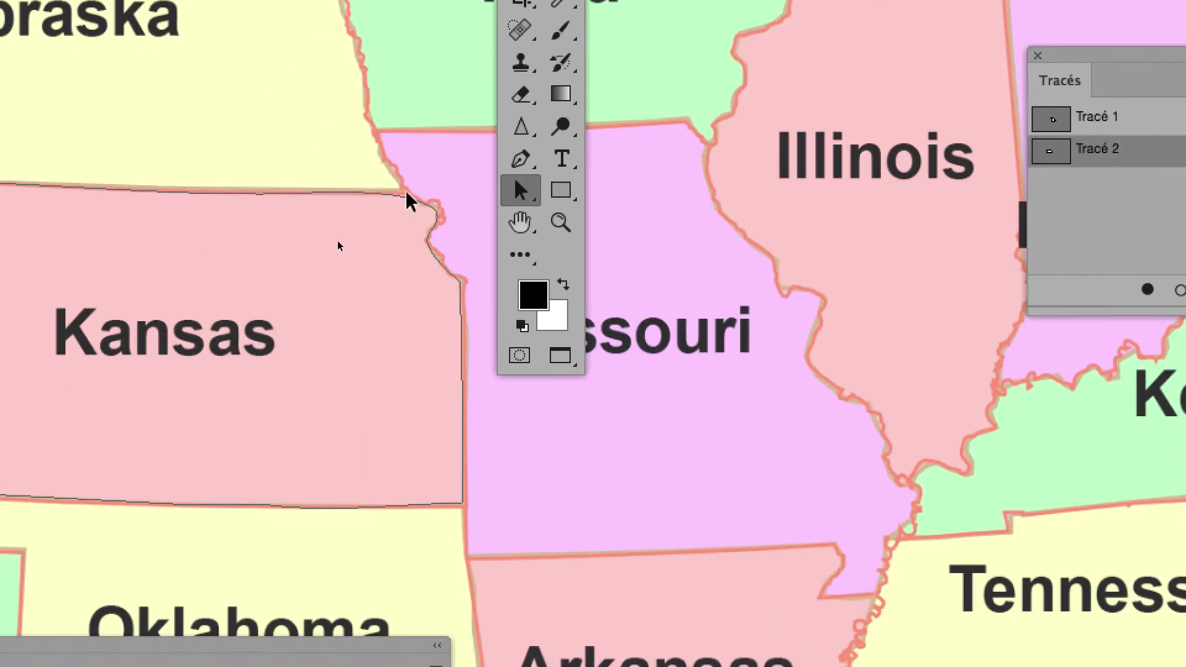
click(407, 196)
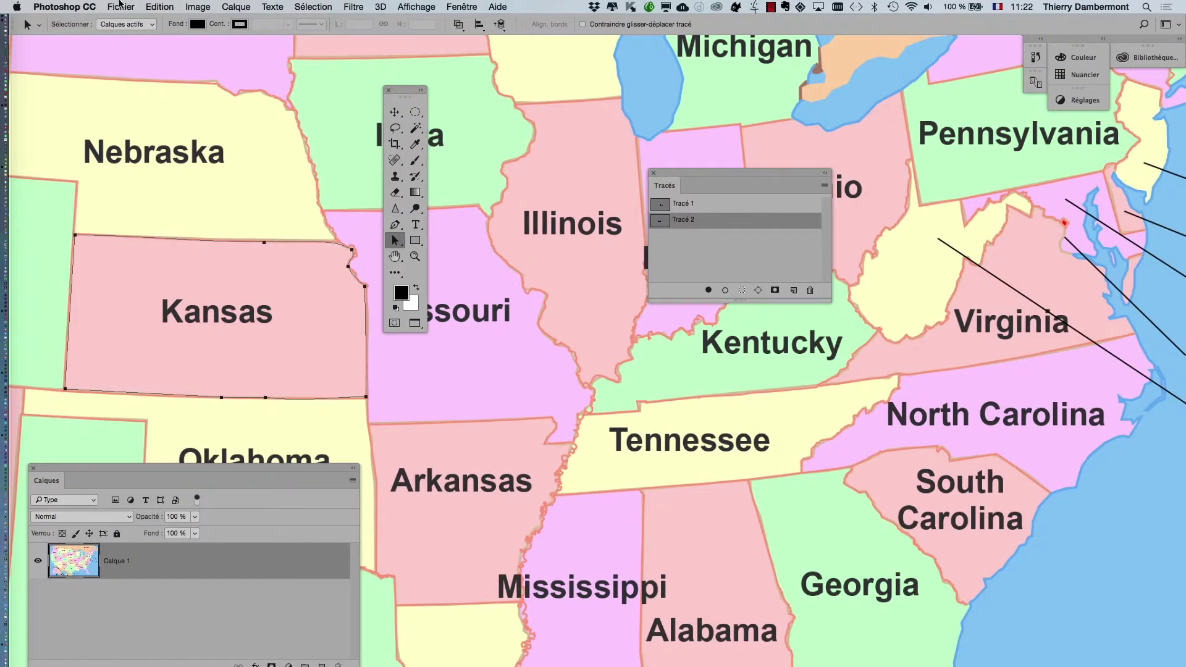
Step: Export all paths (Tous les tracés) to Illustrator as Map_of_USA_with_state_names.ai in the JOUR 6 IVE folder
click(120, 6)
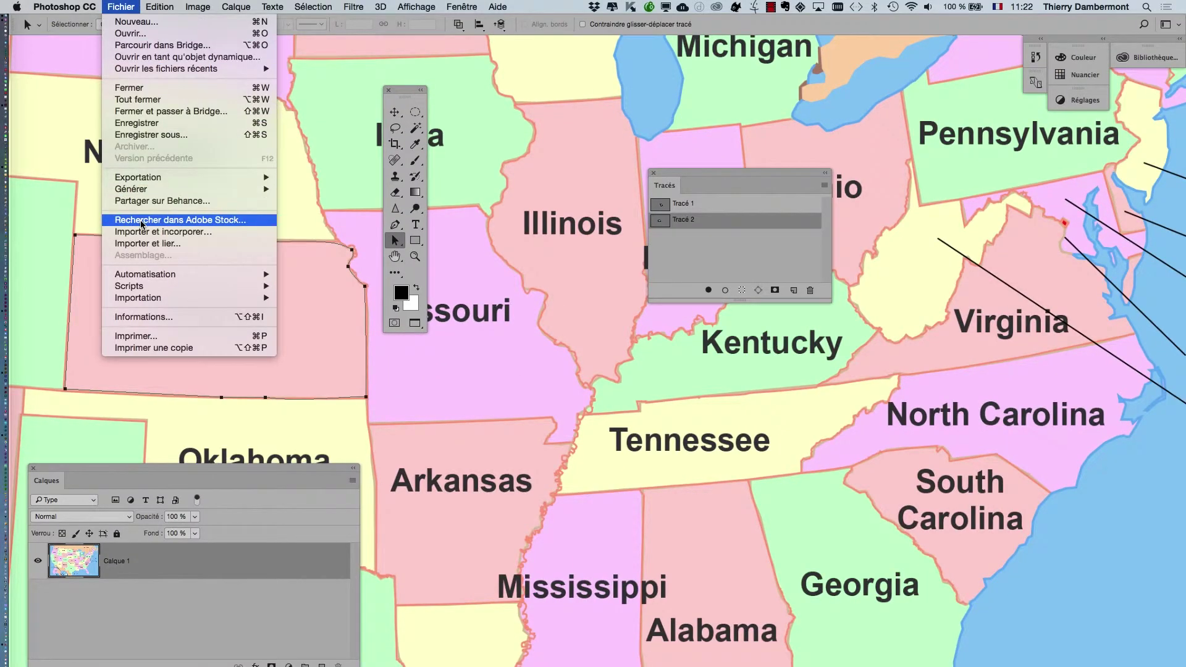
mouse_move(149, 177)
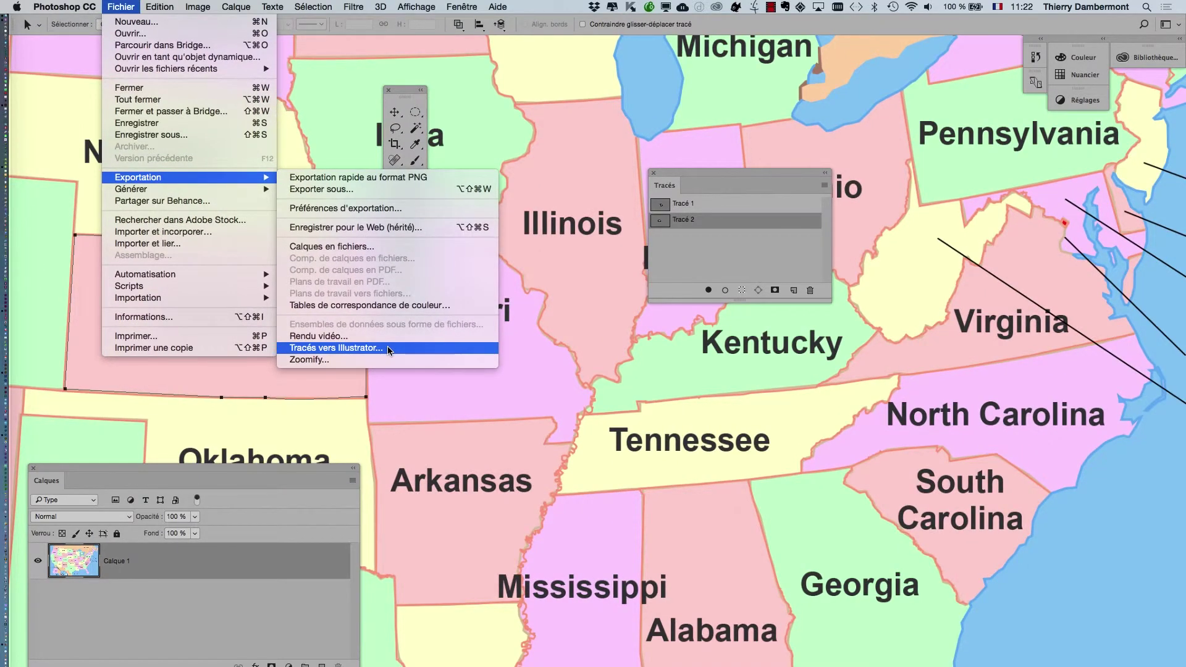
click(391, 349)
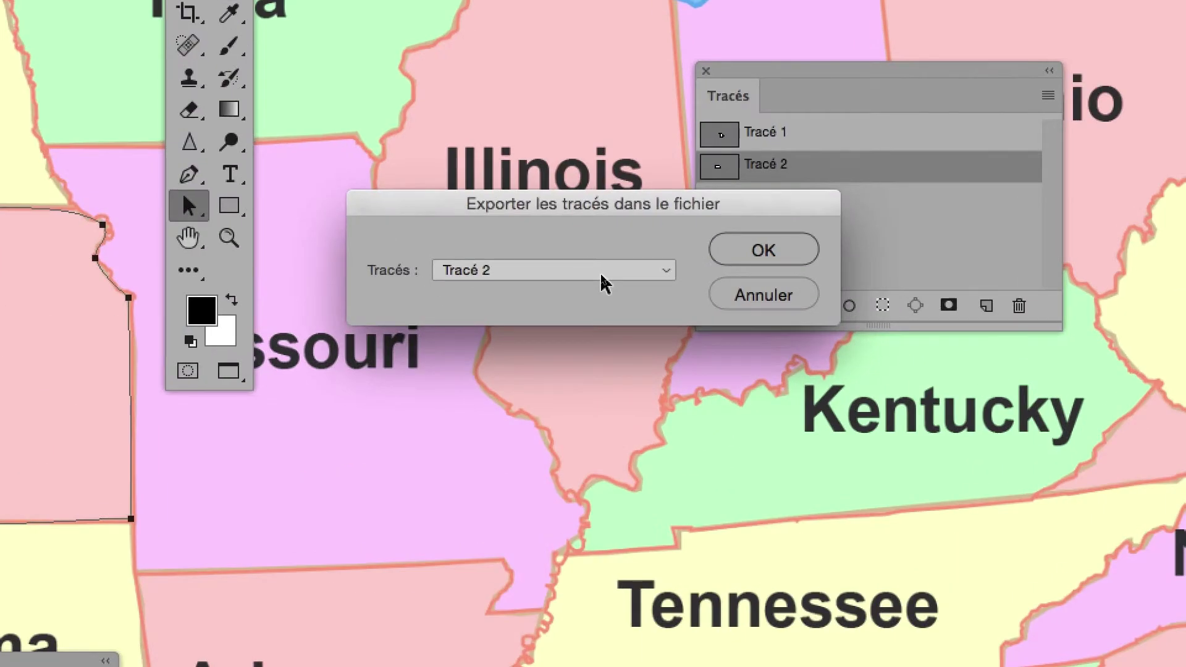
click(603, 275)
click(604, 223)
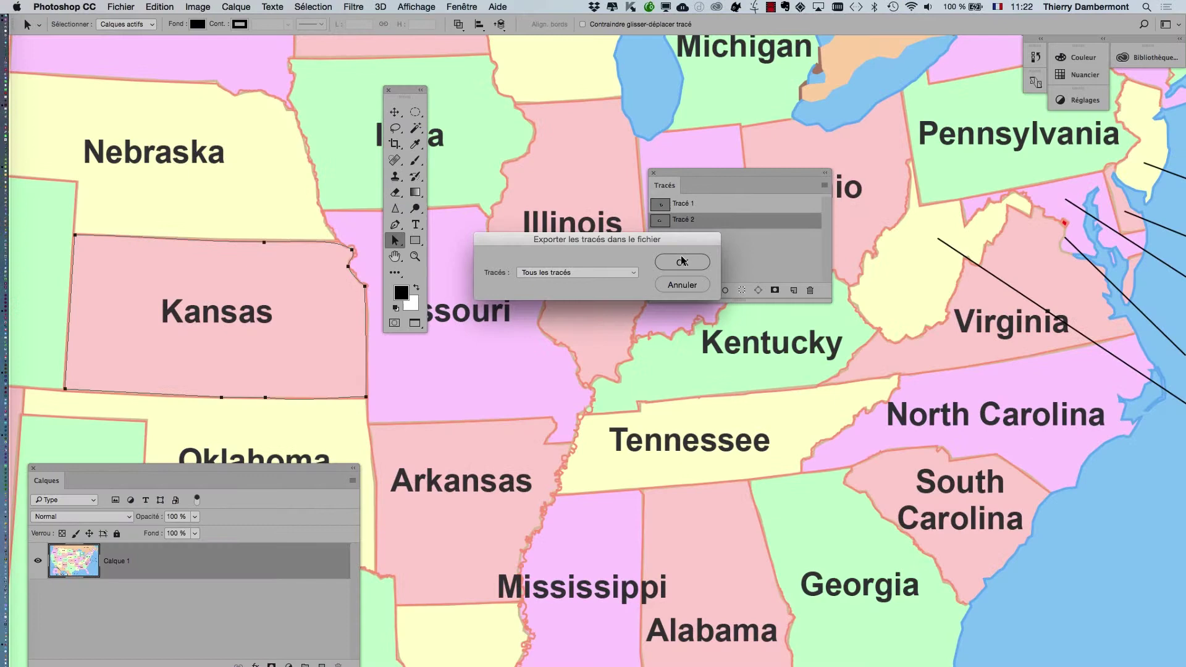
click(680, 271)
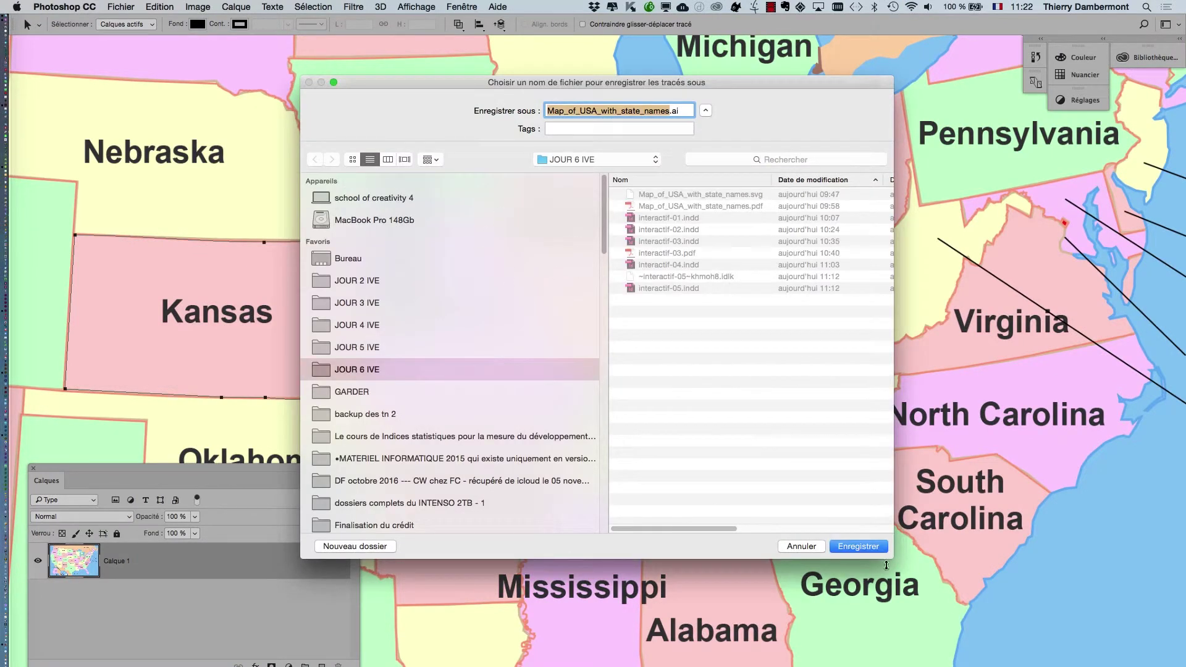
click(858, 546)
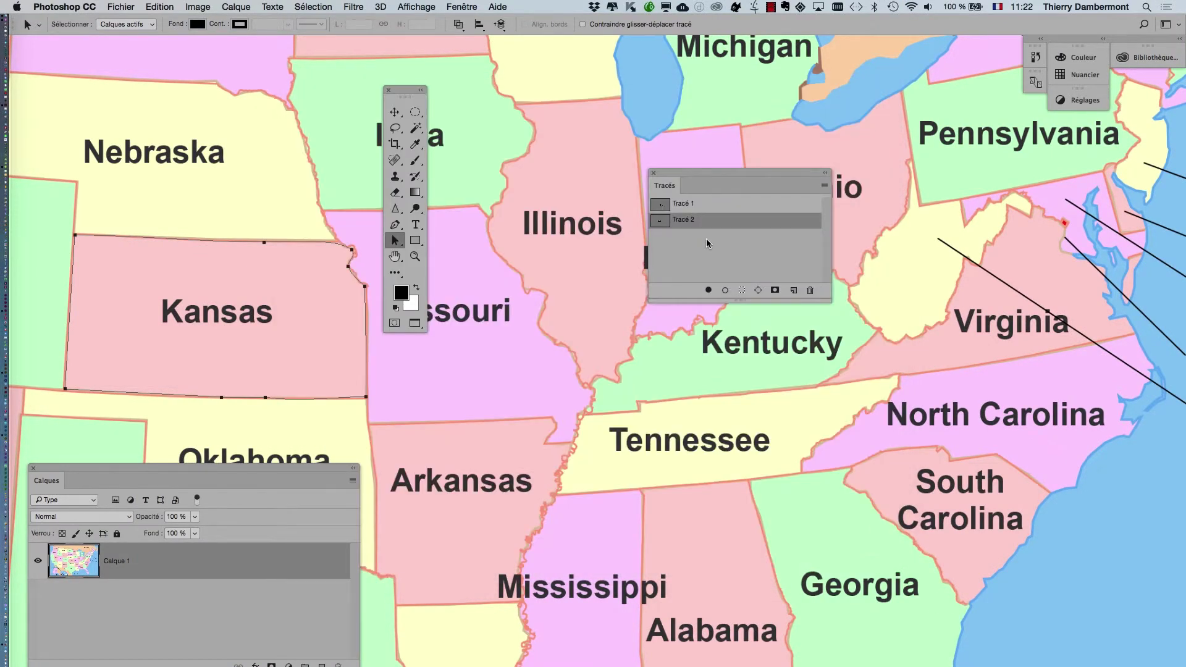
Step: Switch to Illustrator and open Map_of_USA_with_state_names.ai from the JOUR 6 IVE folder, confirming its artboard conversion
key(super+Tab)
click(498, 378)
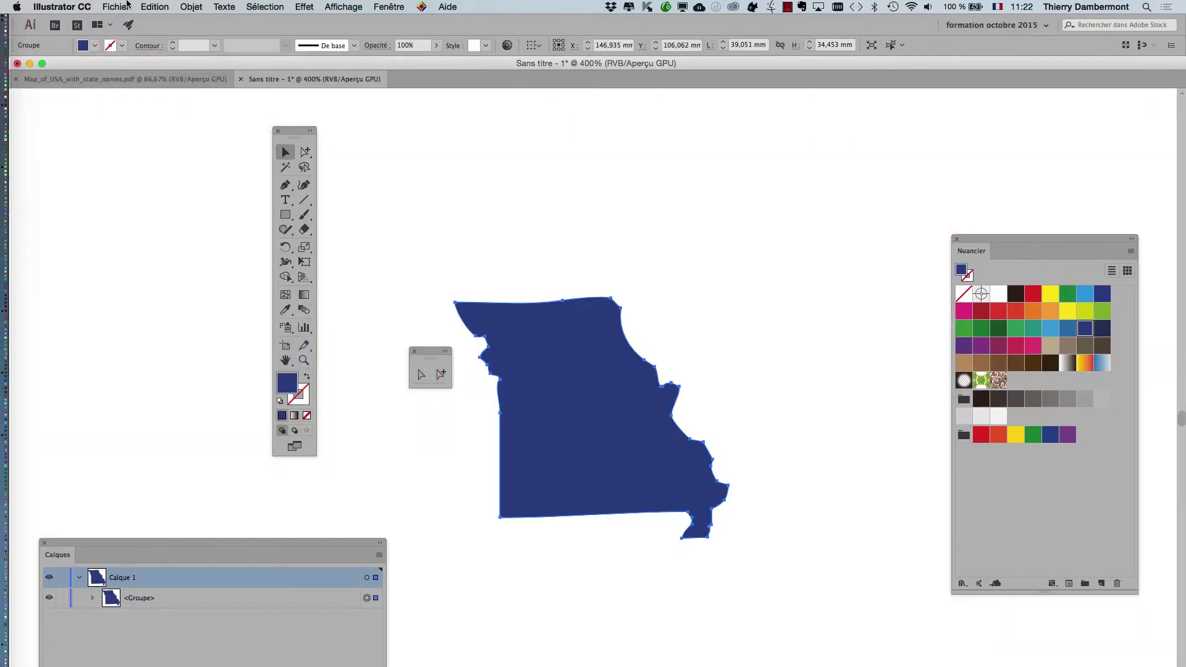
click(116, 6)
click(121, 45)
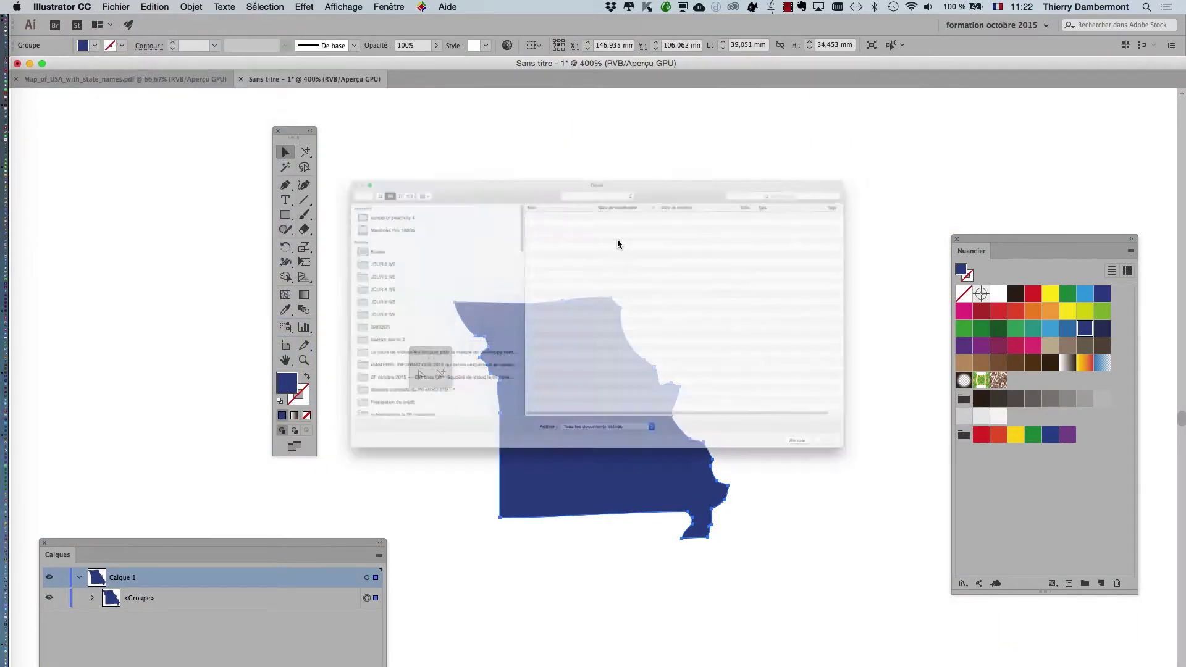
click(519, 142)
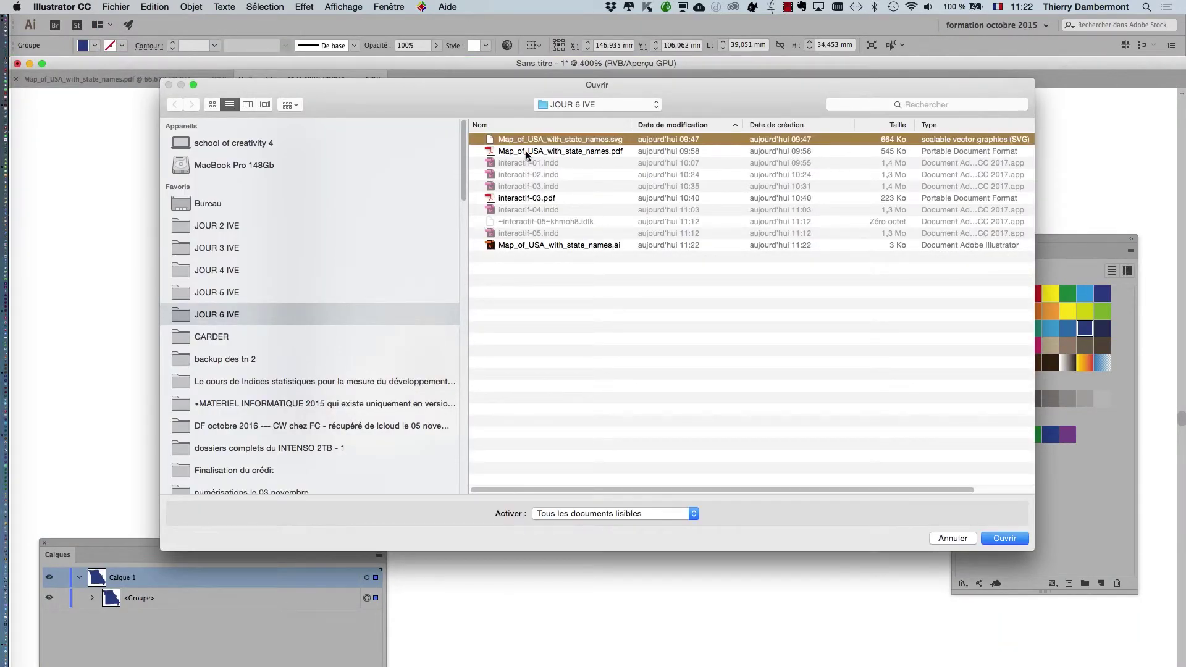
click(658, 126)
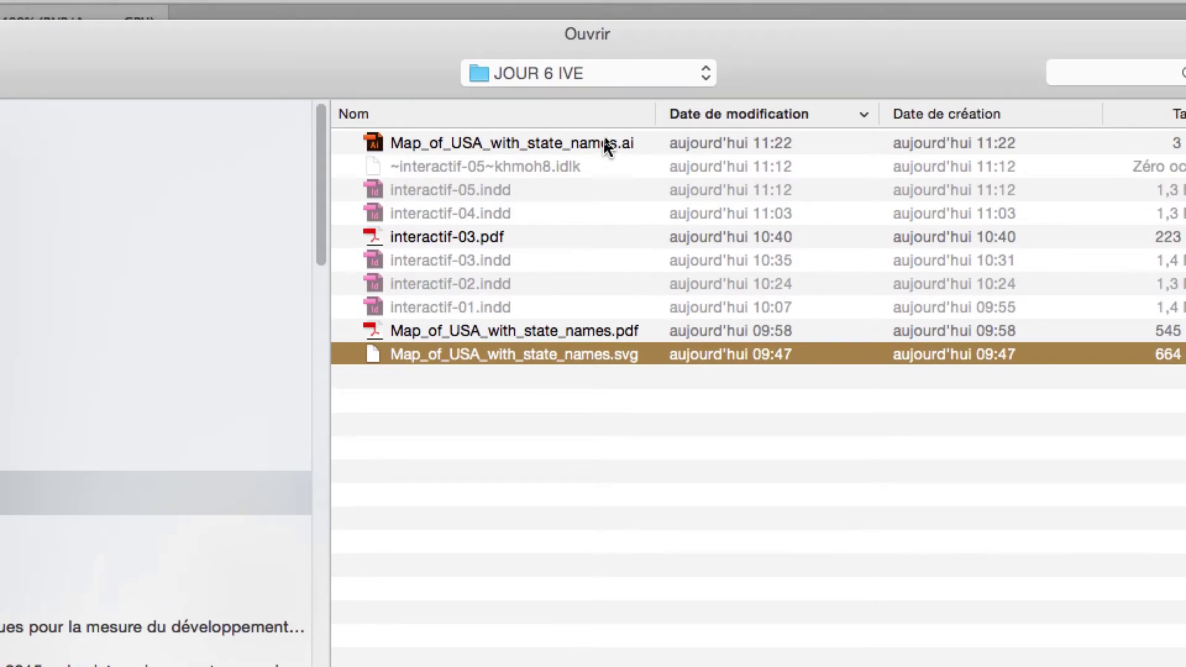
click(603, 141)
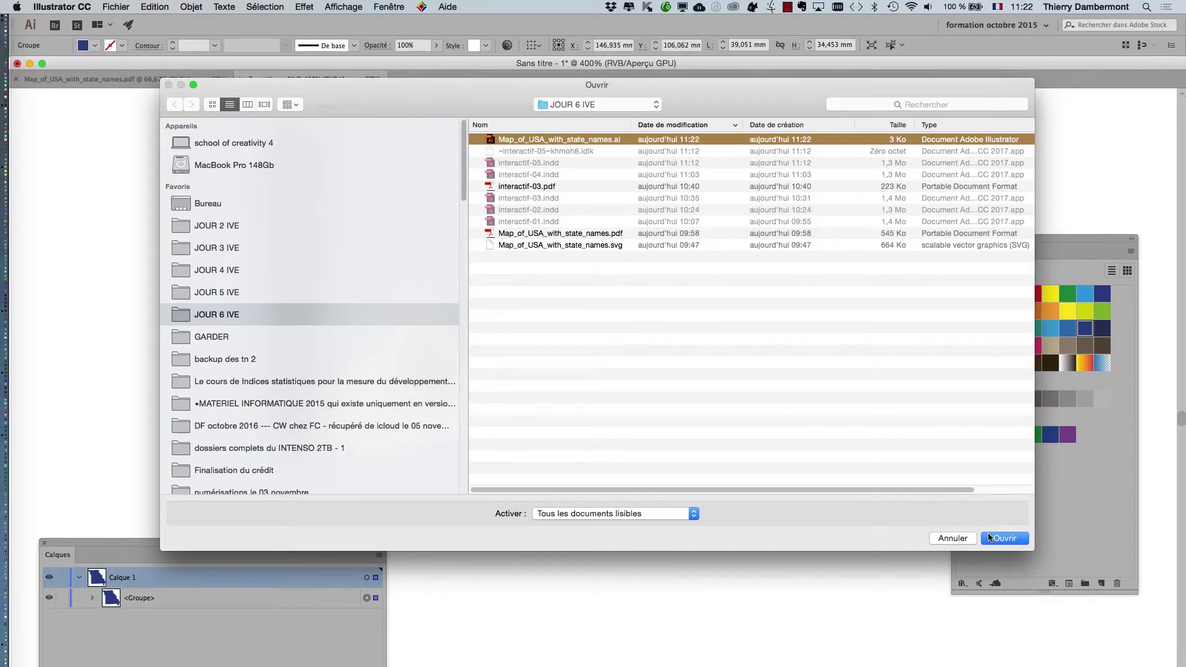
click(989, 537)
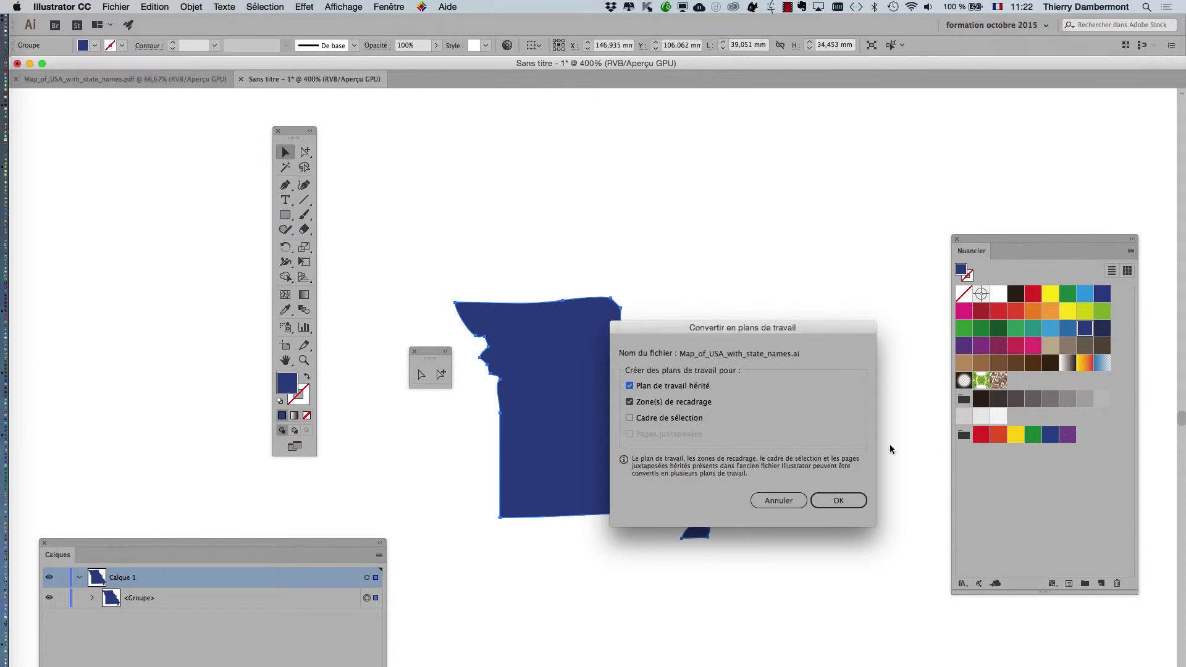
click(655, 403)
click(853, 498)
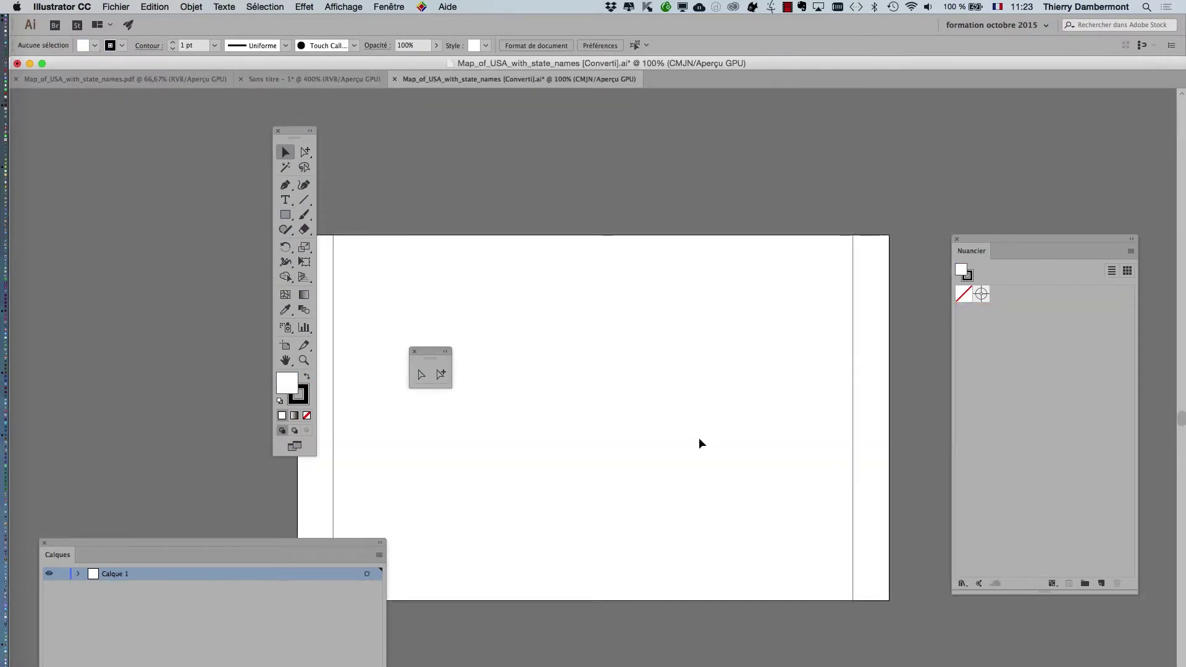
Step: Inspect the exported Kansas and Missouri paths in outline view and return to the preview display
drag(432, 351, 166, 297)
click(338, 6)
click(342, 23)
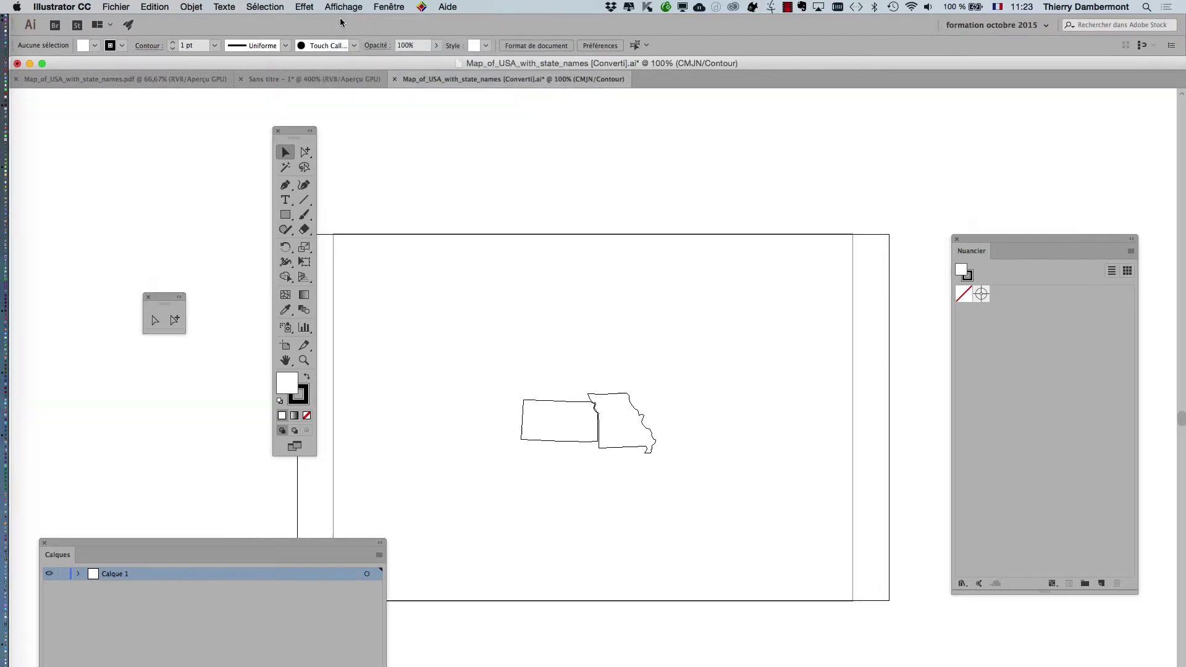
scroll(564, 413, up, 1)
click(361, 6)
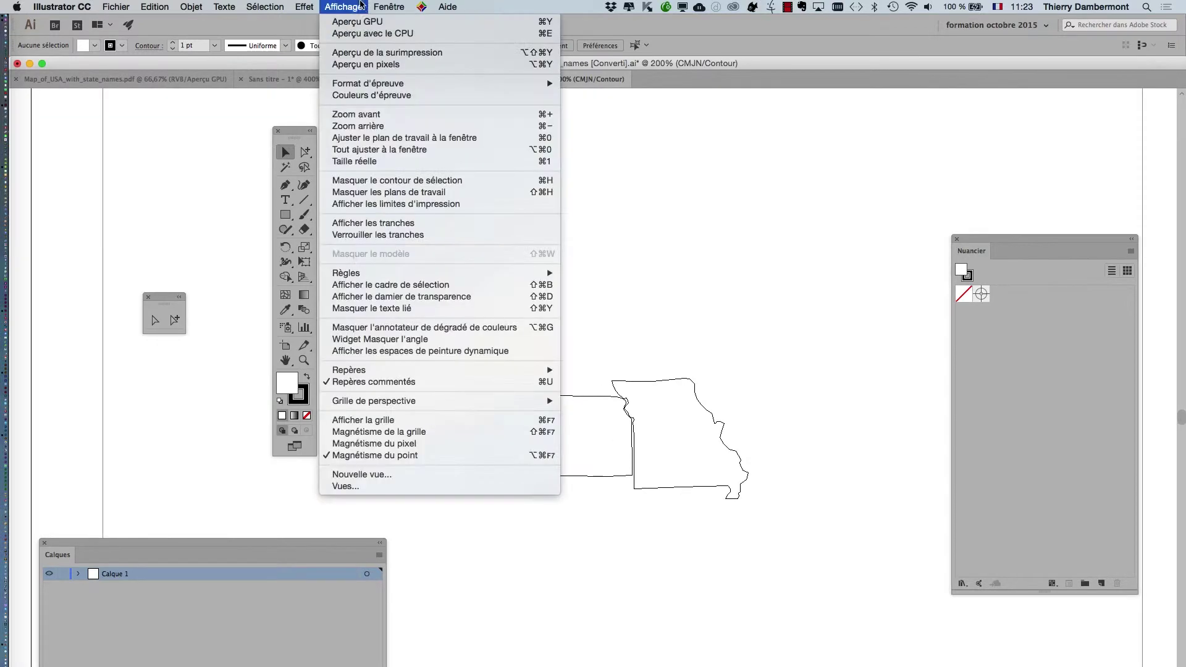
click(360, 23)
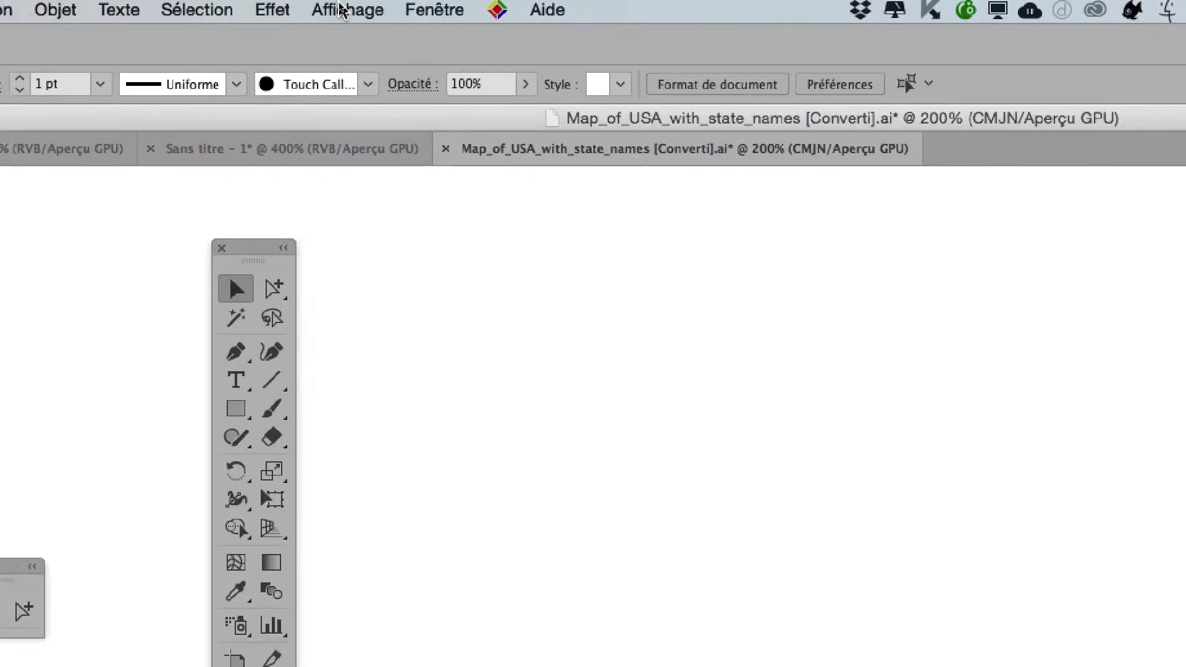
click(340, 6)
click(340, 7)
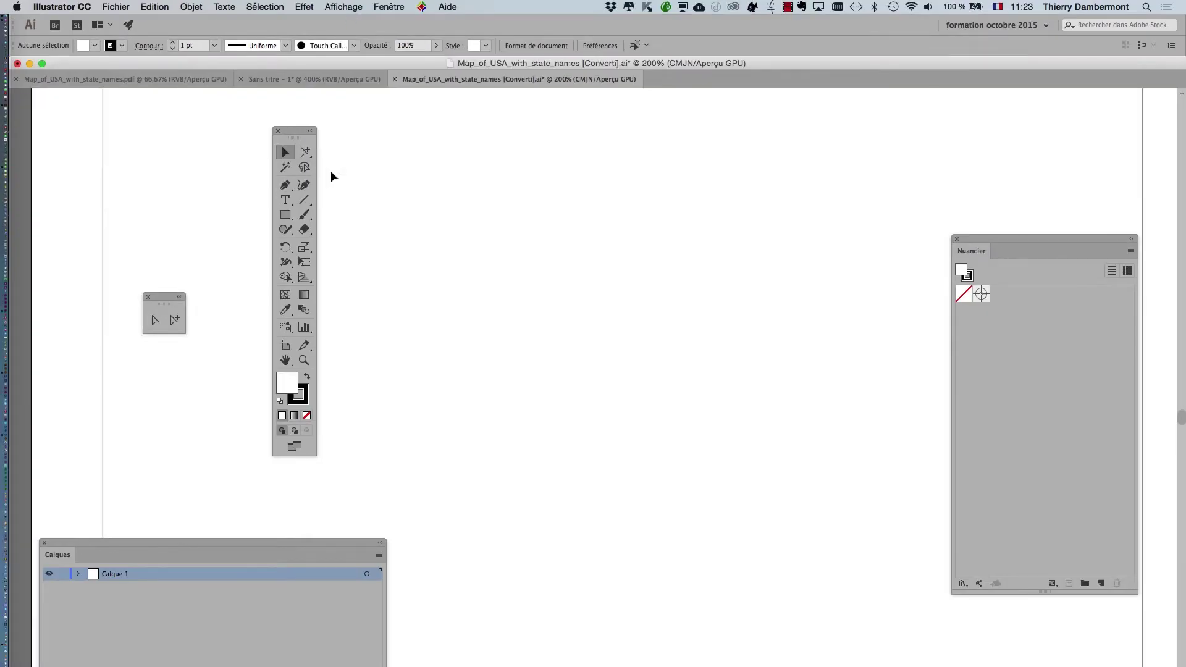
Step: Select both transparent state paths and bring the color swatches (Nuancier) closer to the artwork
key(super+v)
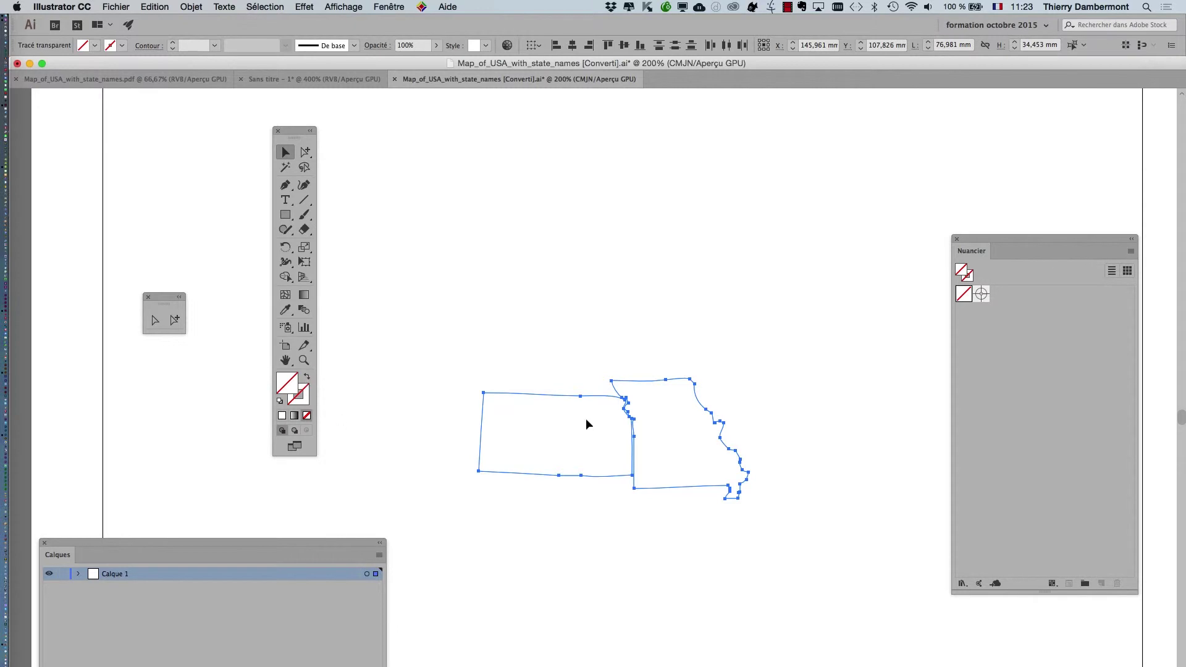
click(389, 6)
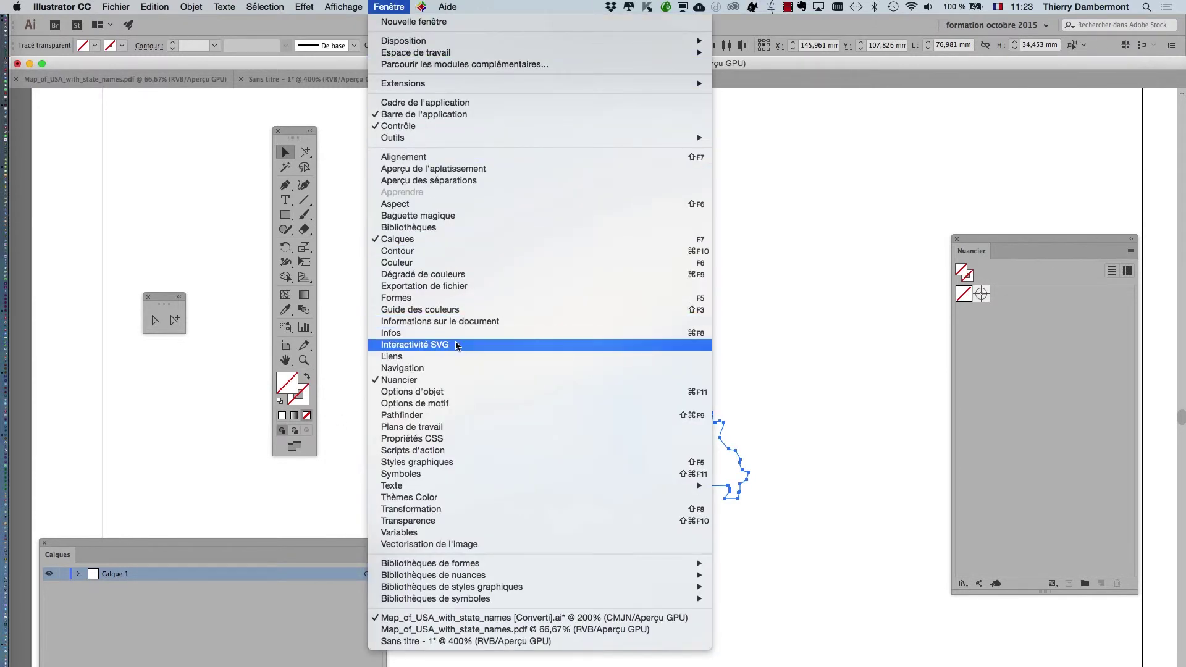
click(445, 380)
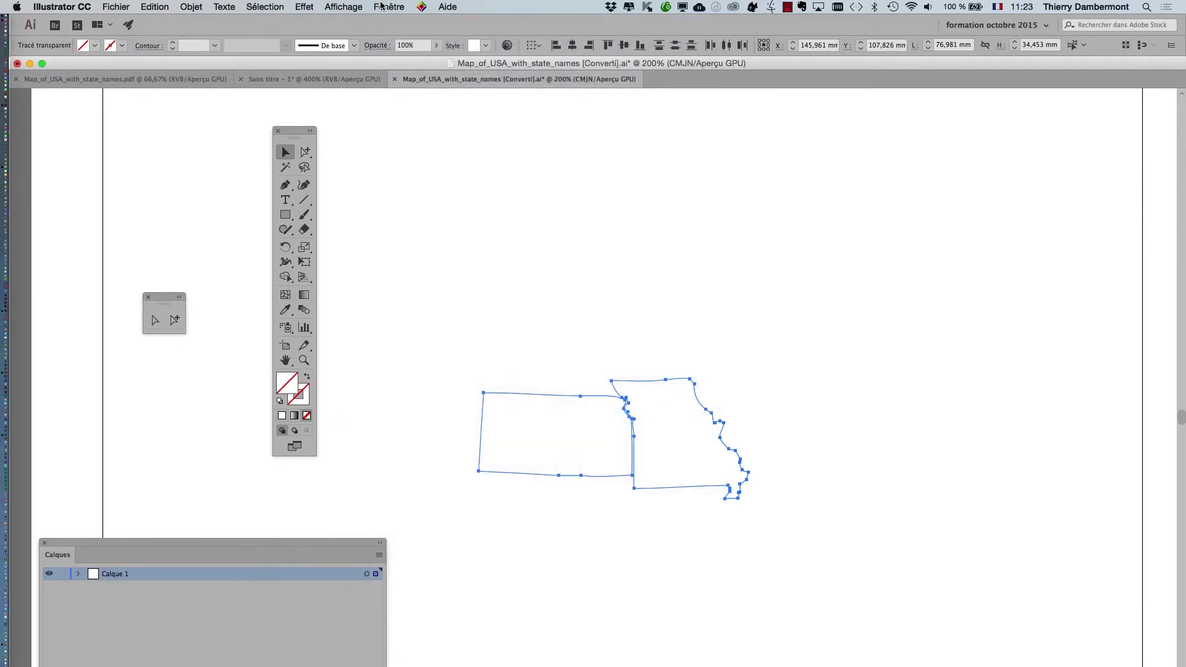
click(381, 6)
click(440, 382)
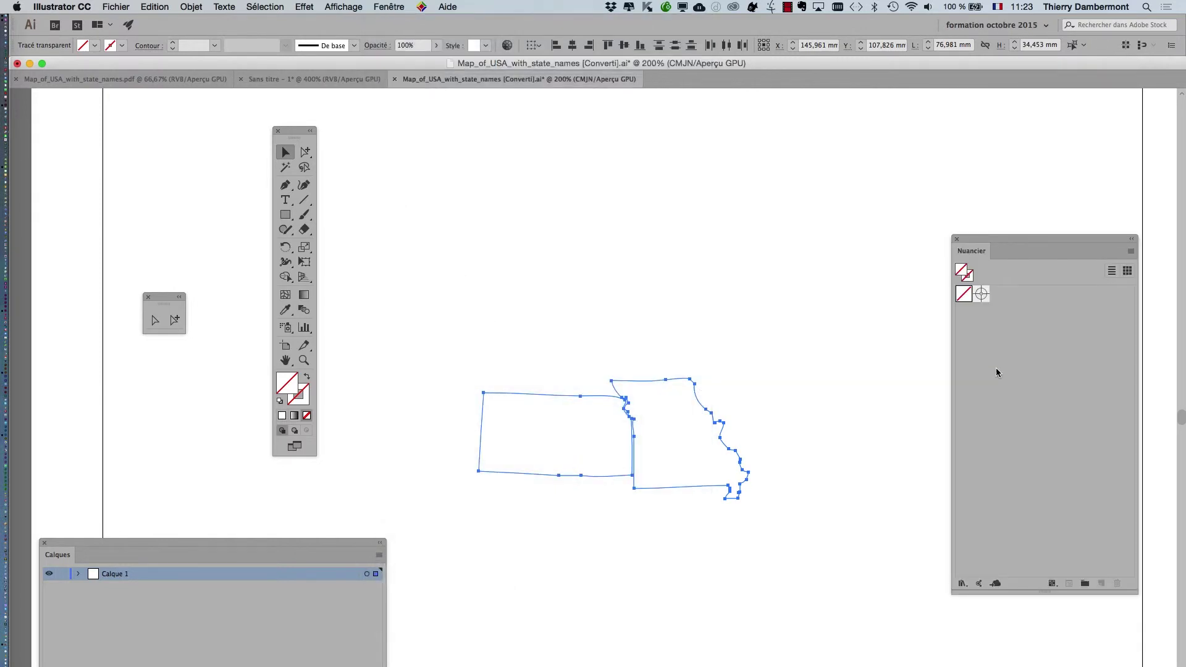
drag(1109, 245, 994, 189)
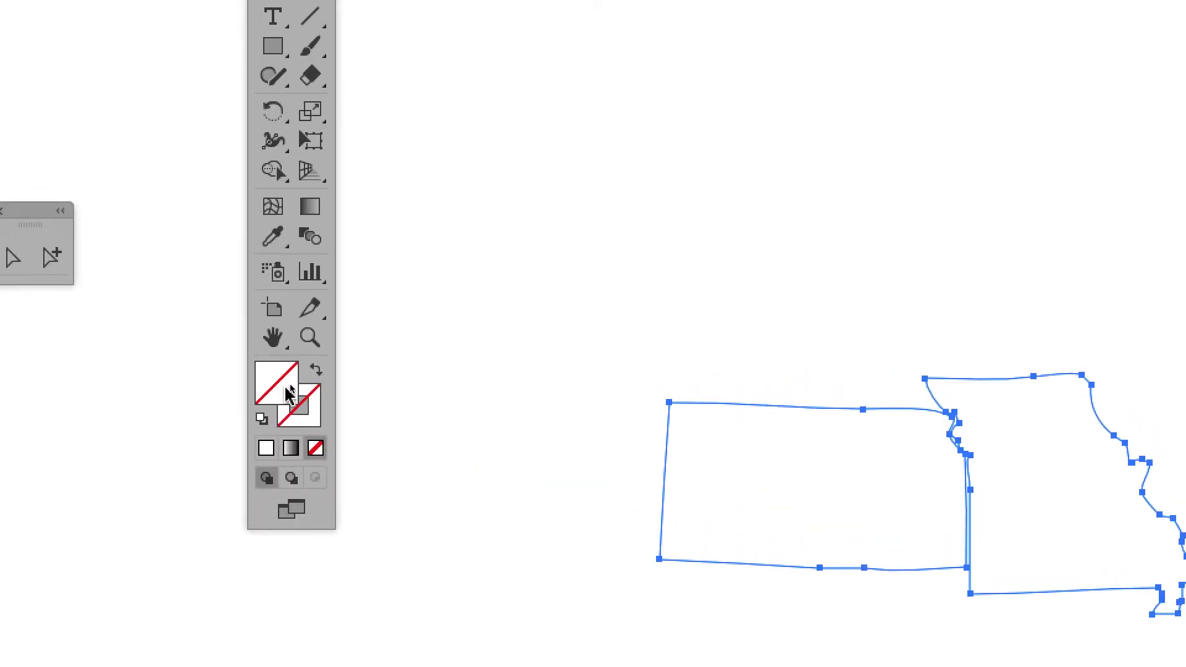
Step: Fill both selected state paths with red, hex B54141
double_click(289, 393)
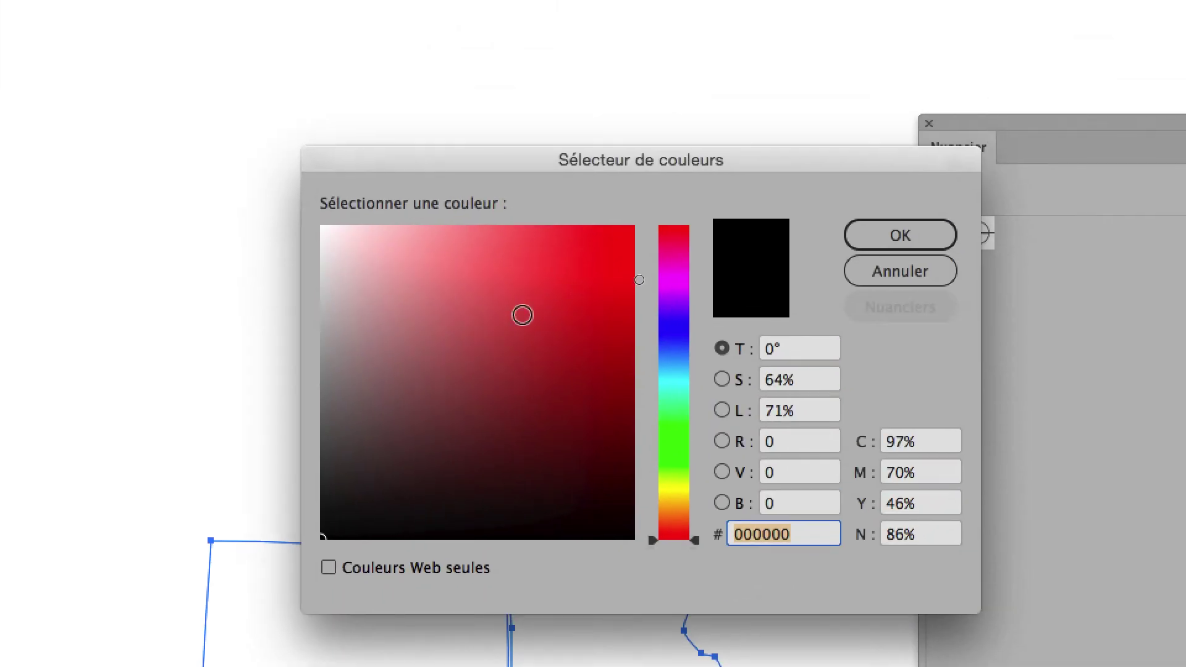
text(B54141)
click(890, 236)
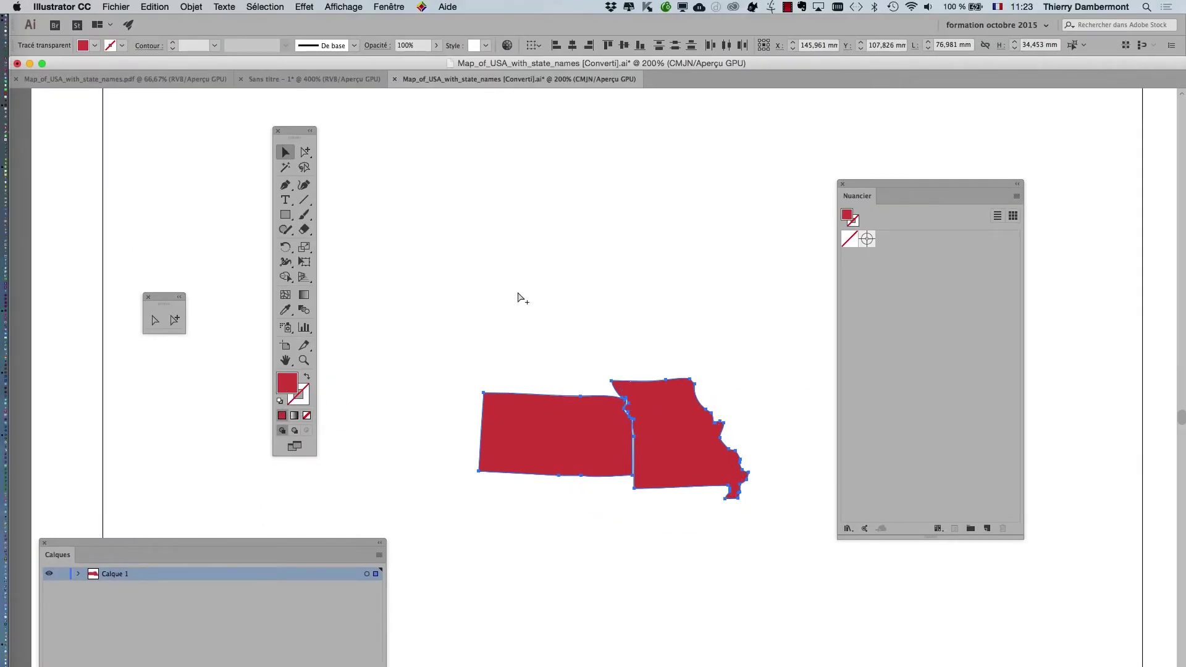
Step: Change the fill of both state shapes to green, starting from hex 42B265
double_click(287, 383)
click(714, 332)
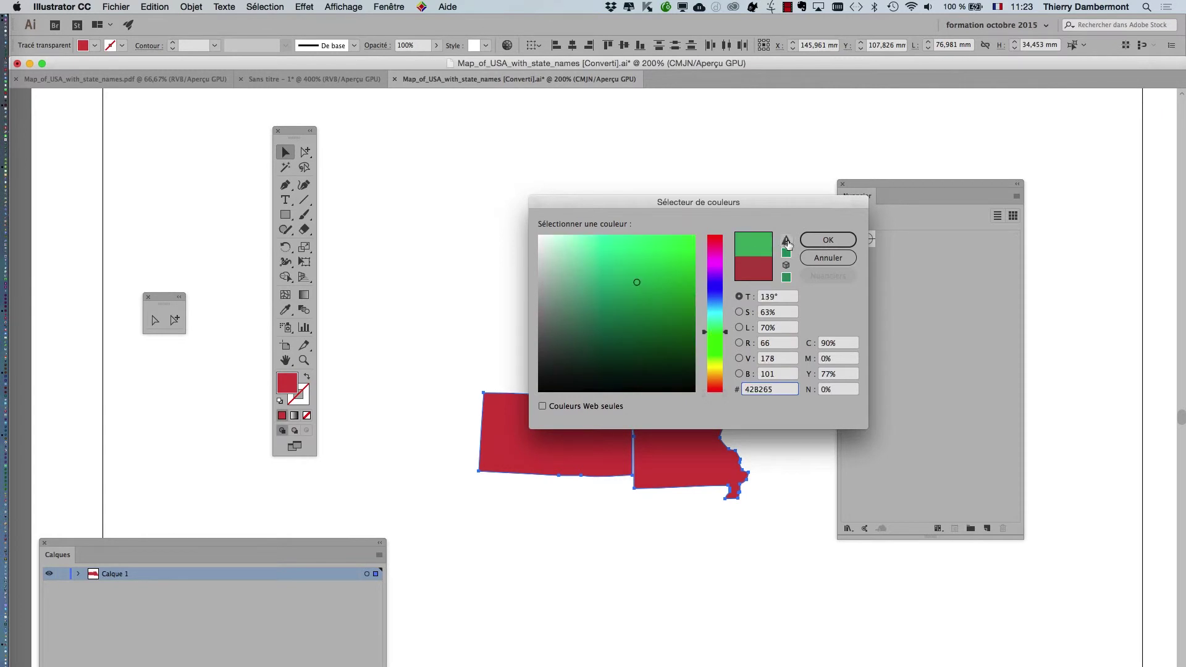
click(828, 240)
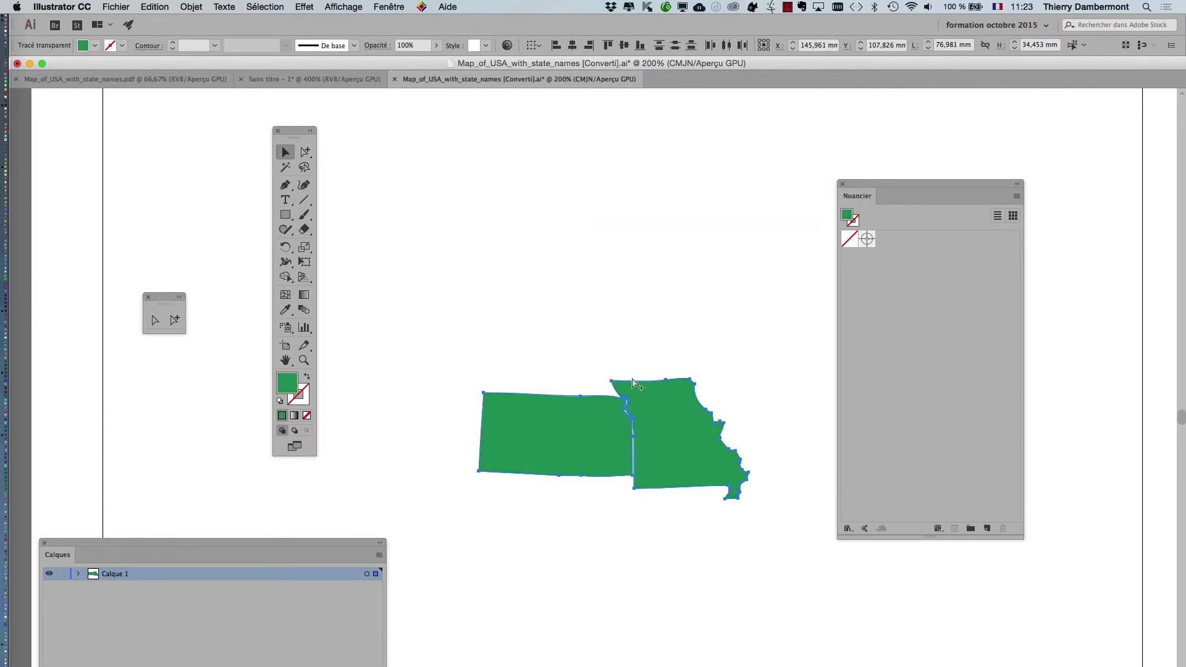
Step: Switch to InDesign and paste the two green state shapes onto the map in interactif-05.indd
key(super+Tab)
key(super+Tab)
key(super+Tab)
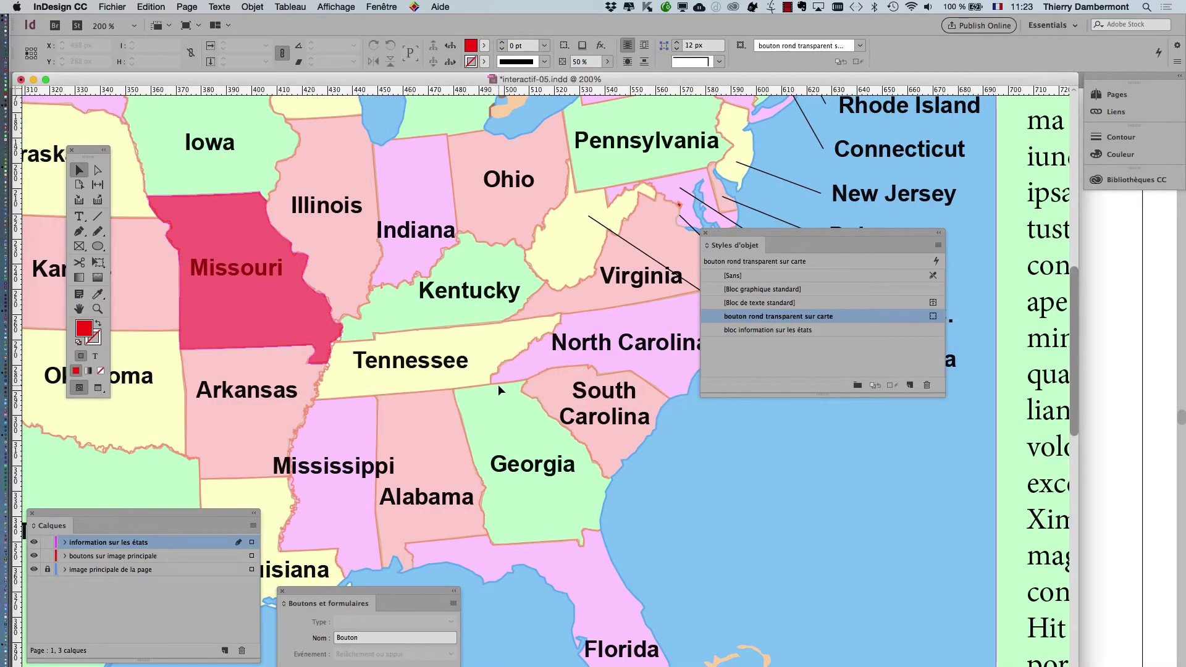
key(super+v)
drag(733, 245, 880, 184)
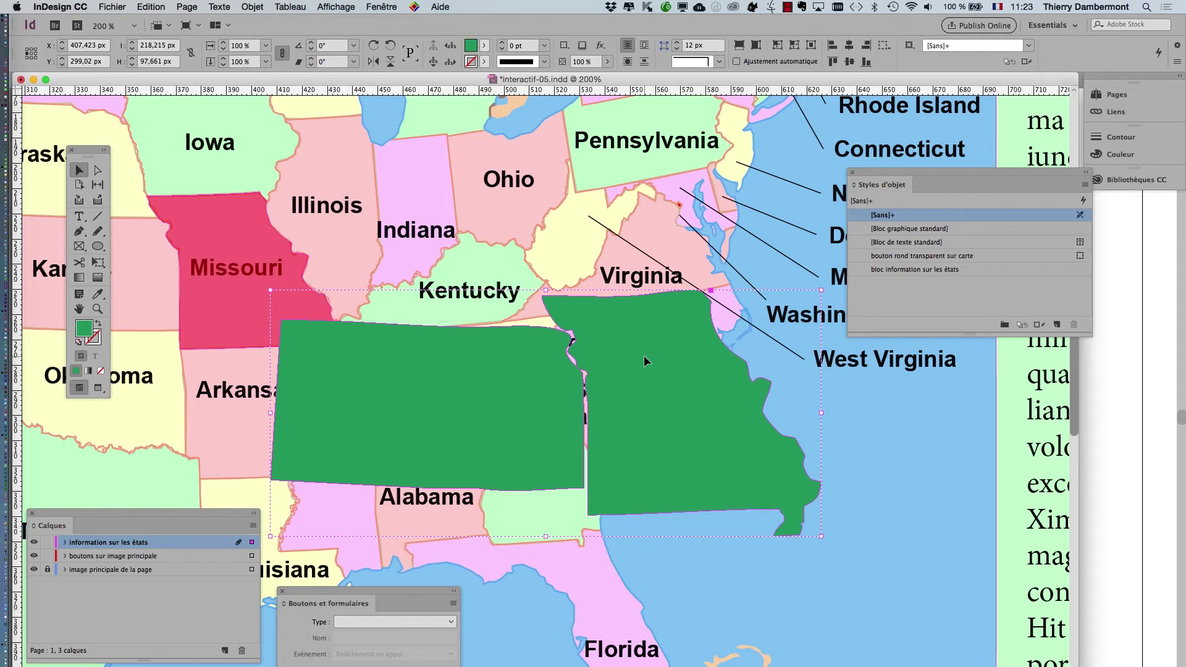
Step: Move the pasted green Kansas and Missouri shapes around the southeastern part of the map and delete them
drag(644, 361, 810, 455)
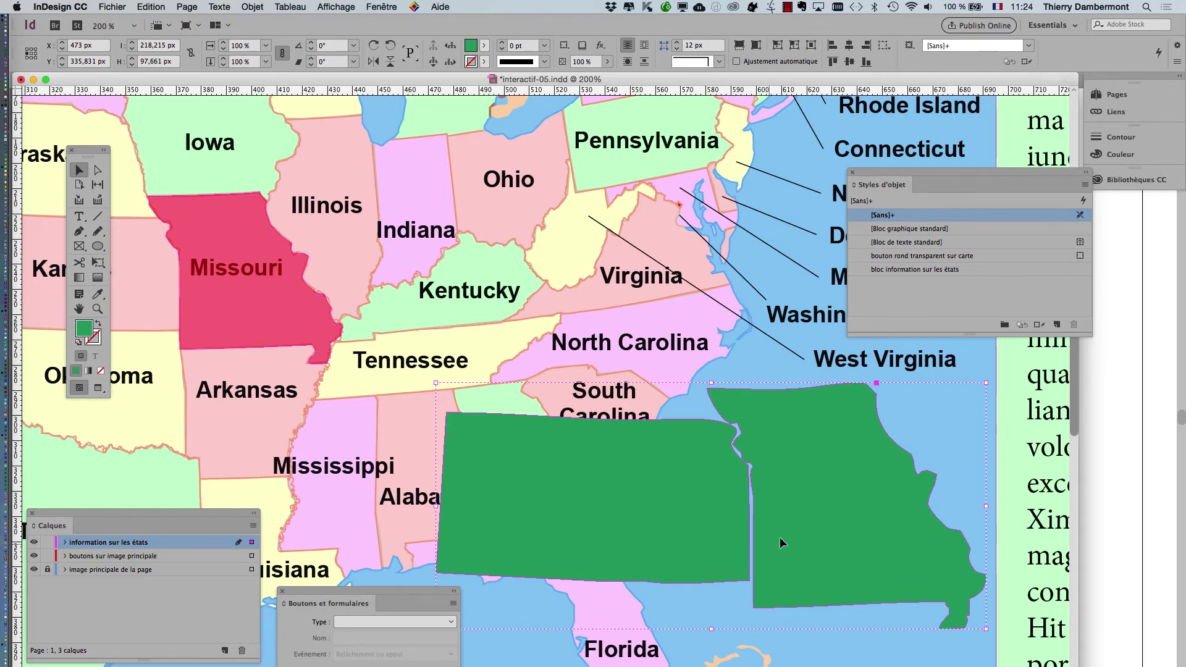
drag(772, 504, 724, 388)
key(Delete)
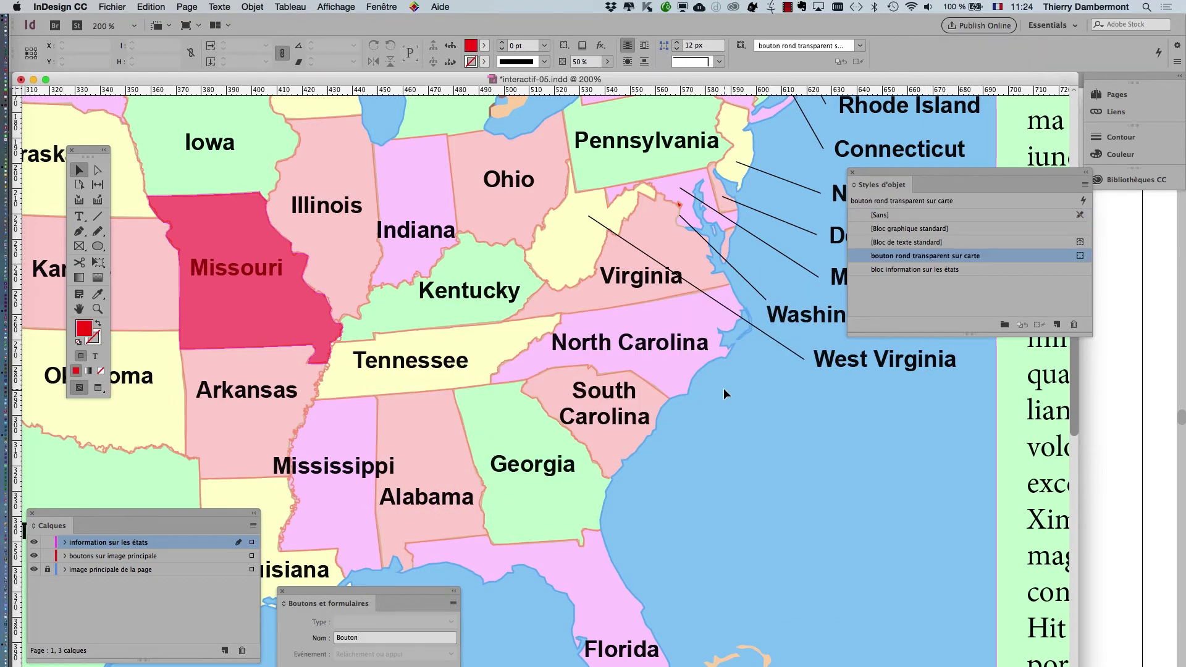
Step: Clear the workspace around the map by closing Boutons et formulaires and Calques and moving Styles d'objet beside the page
scroll(662, 399, down, 5)
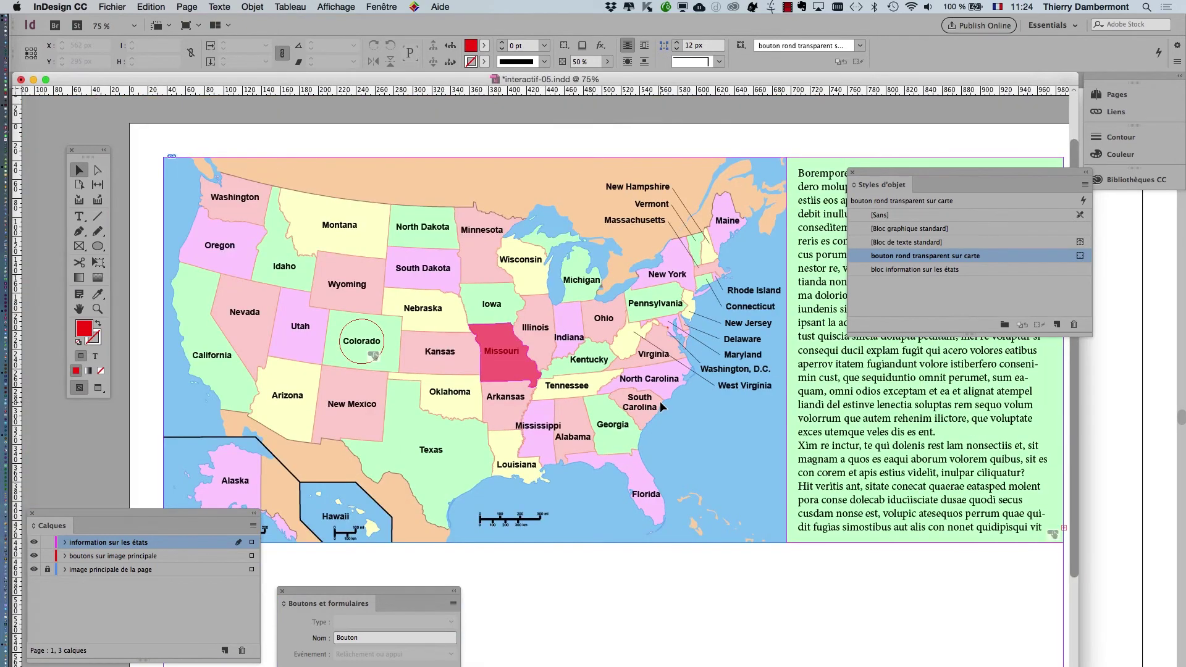
key(super+minus)
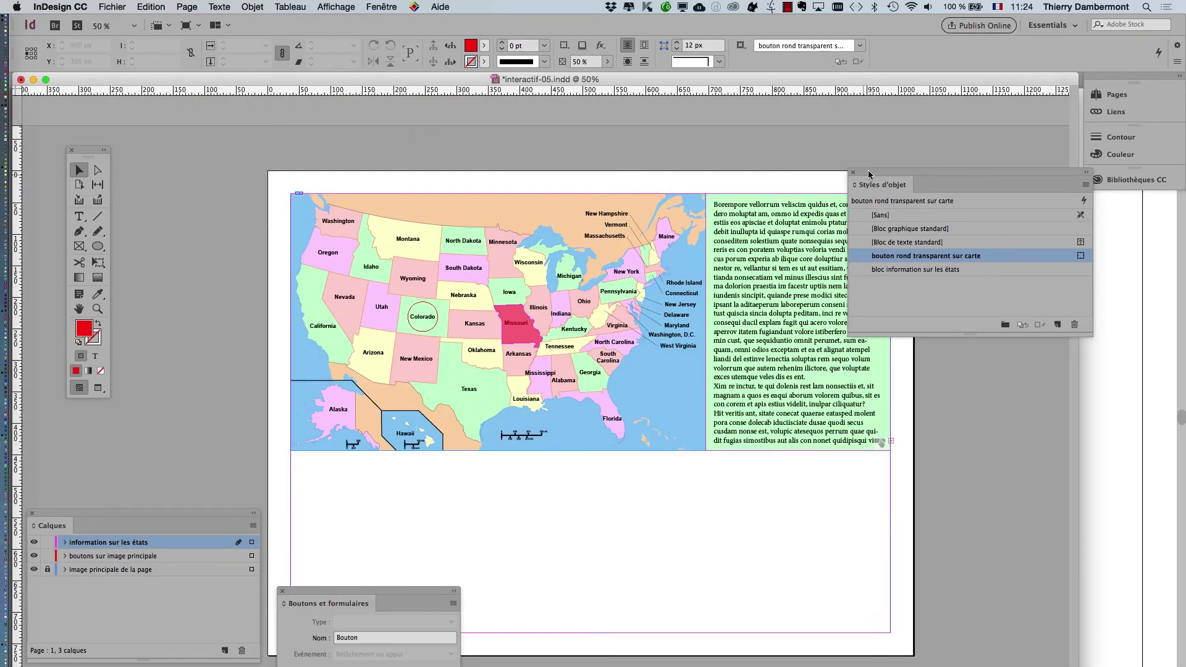
drag(864, 180, 969, 230)
scroll(667, 265, right, 3)
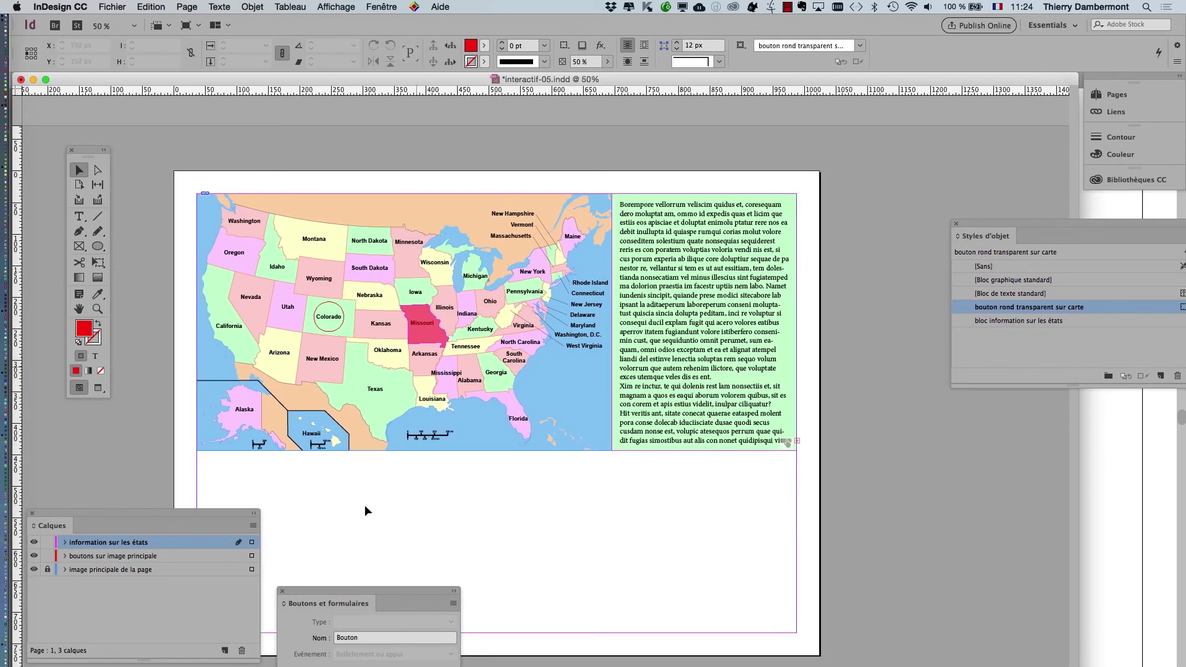
click(283, 590)
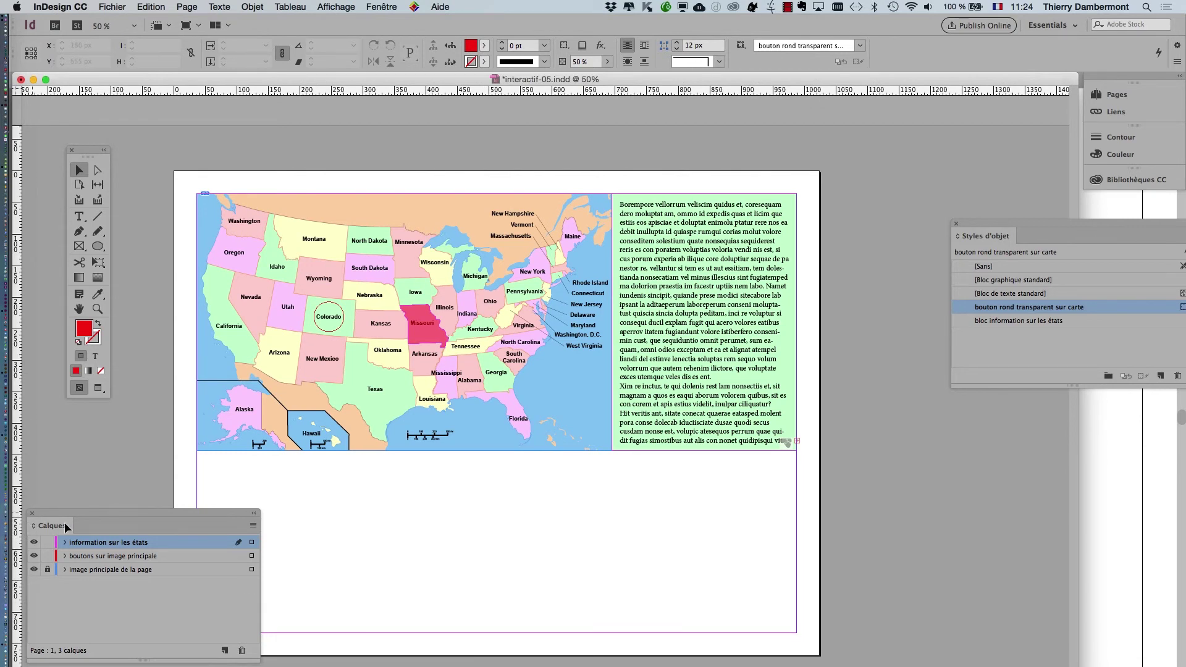
click(32, 512)
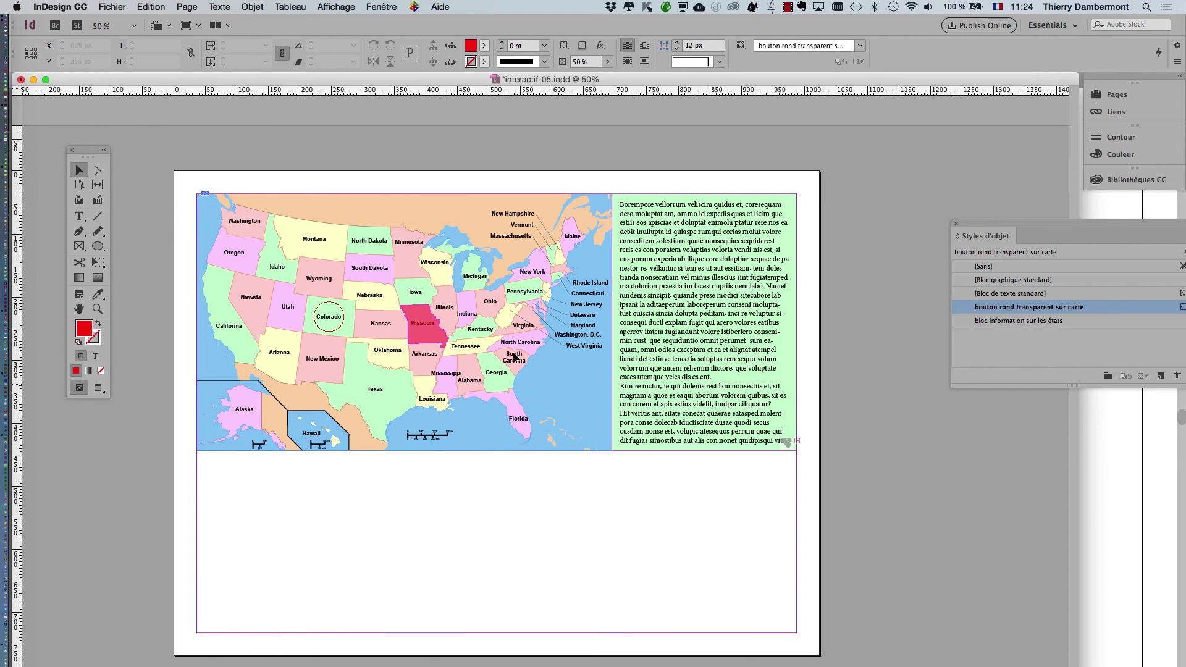
key(super+1)
key(super+equal)
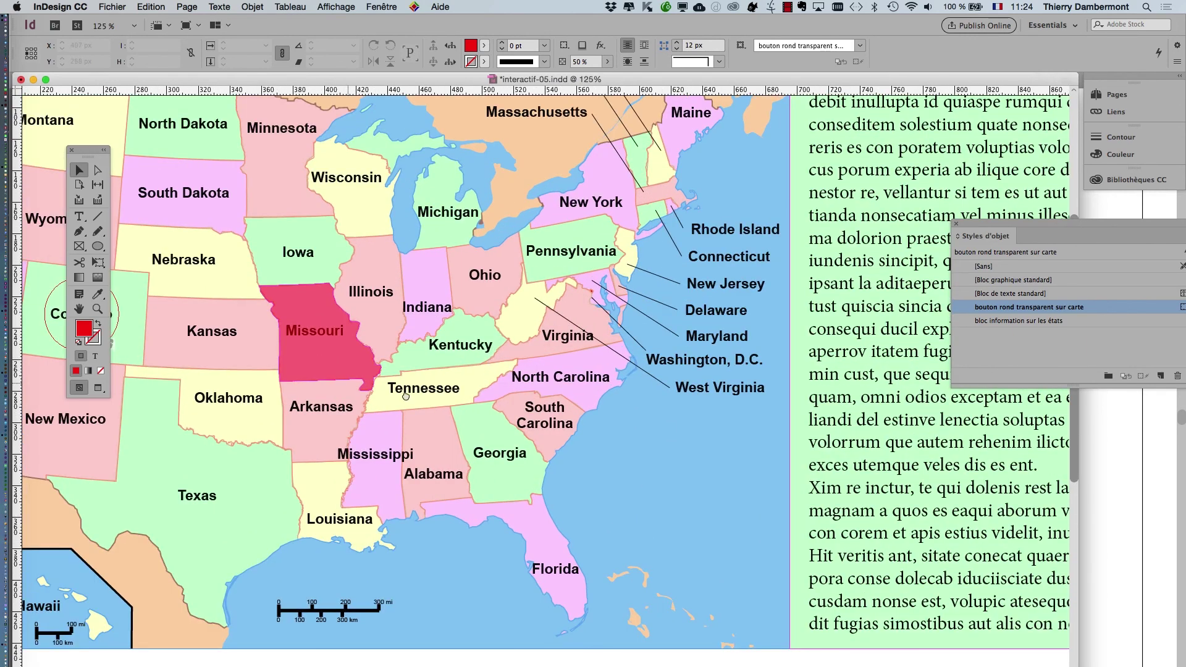